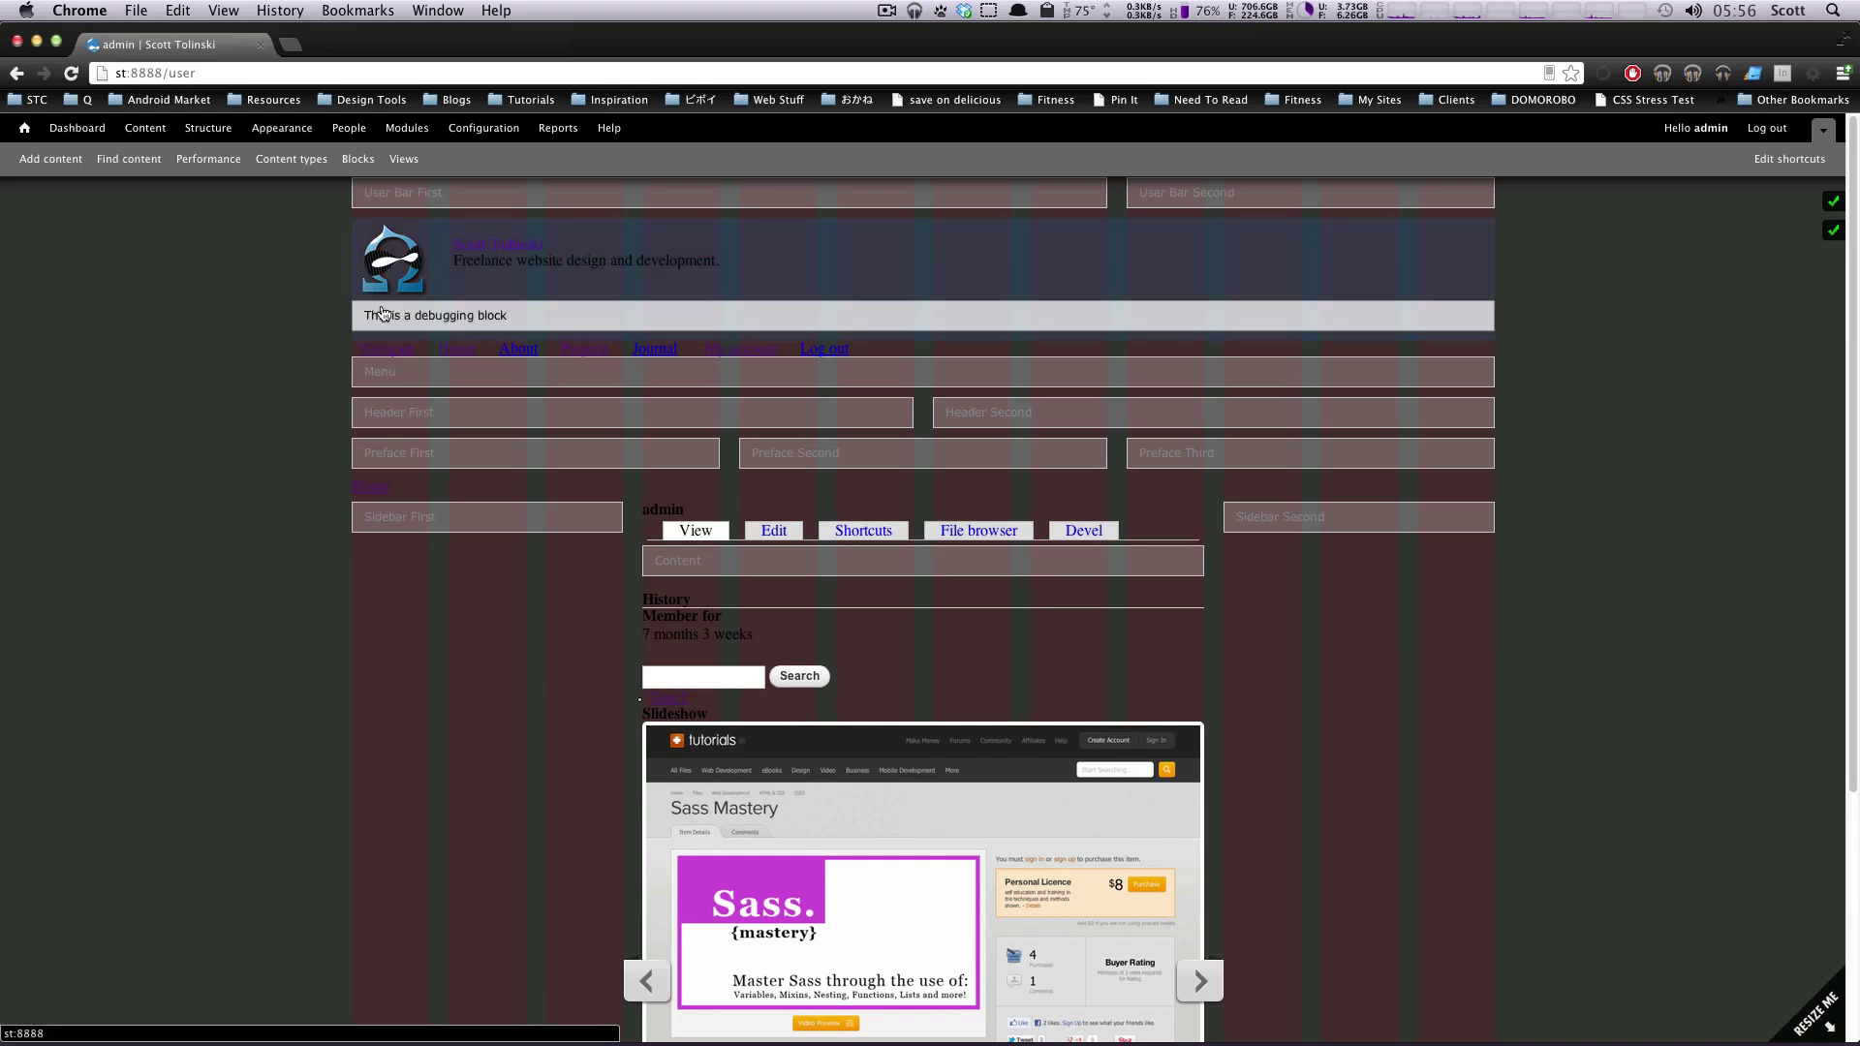
pyautogui.moveTo(757, 250); pyautogui.dragTo(812, 293)
pyautogui.click(1002, 269)
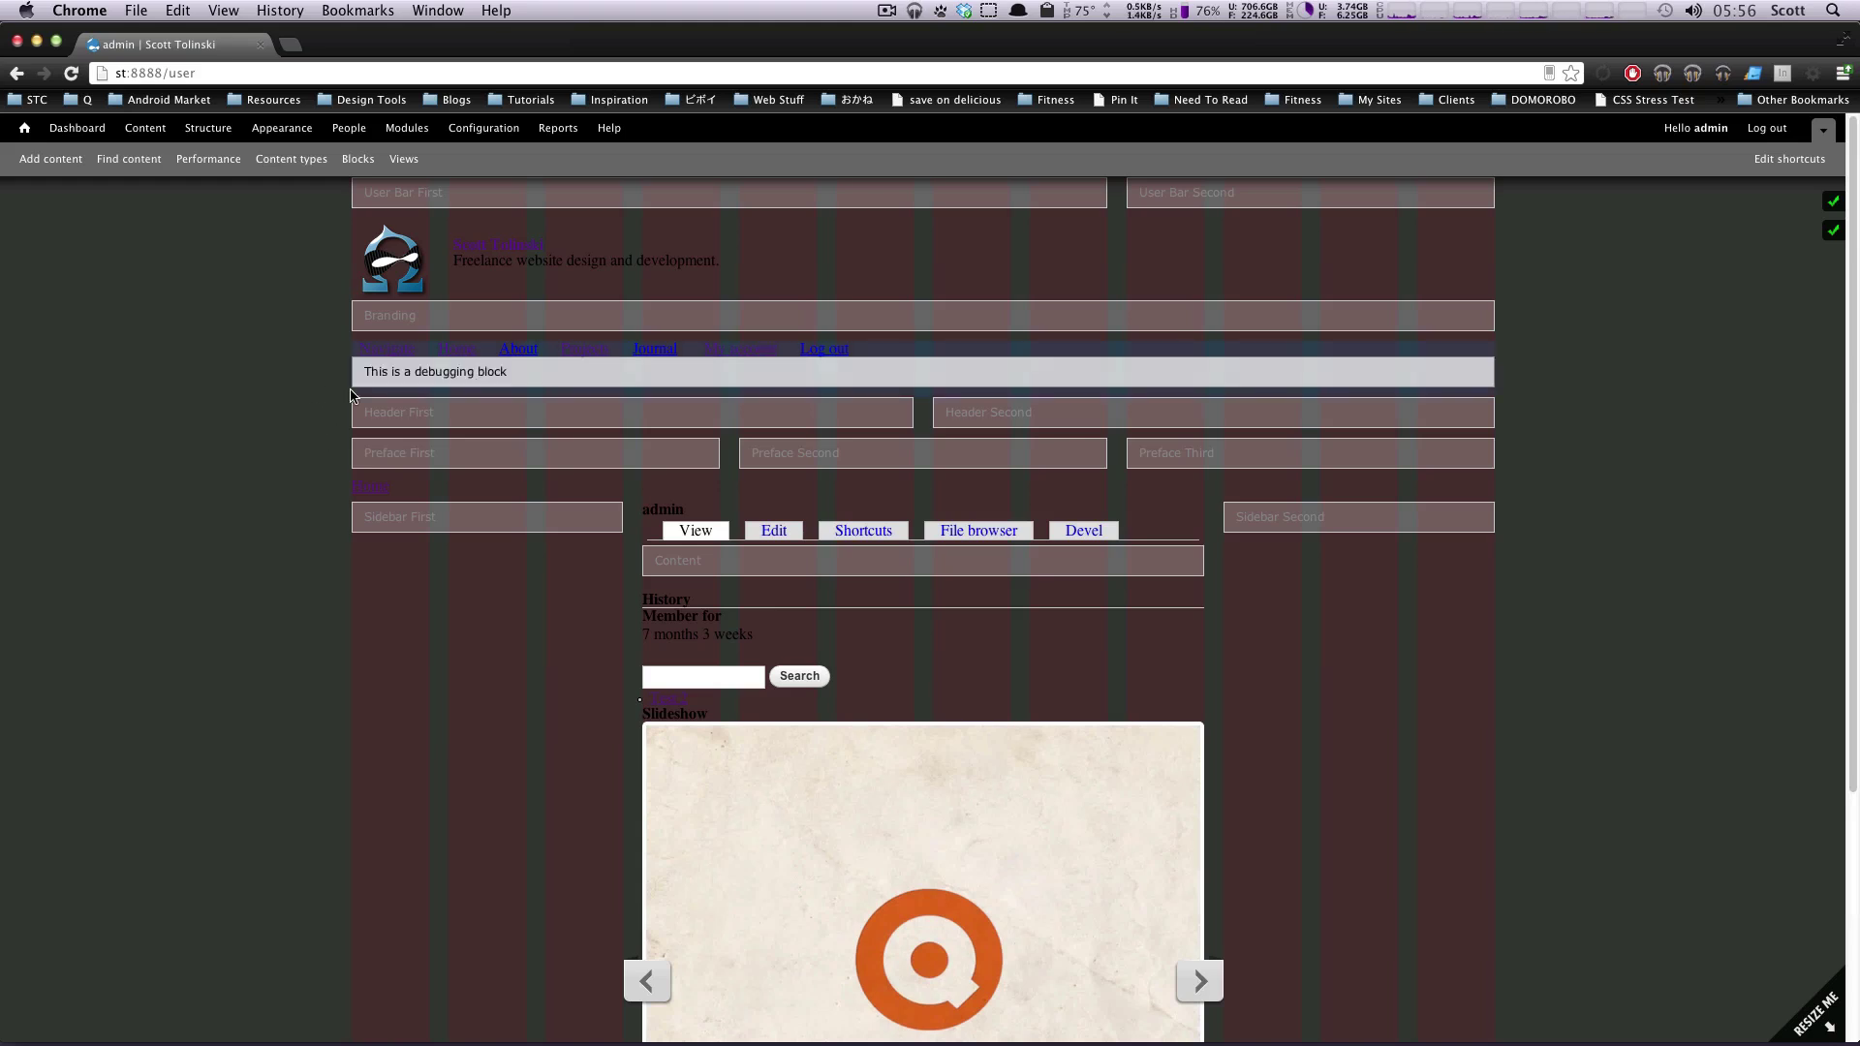
# Step: Open the appearance settings of the Level Up Theme
pyautogui.click(289, 136)
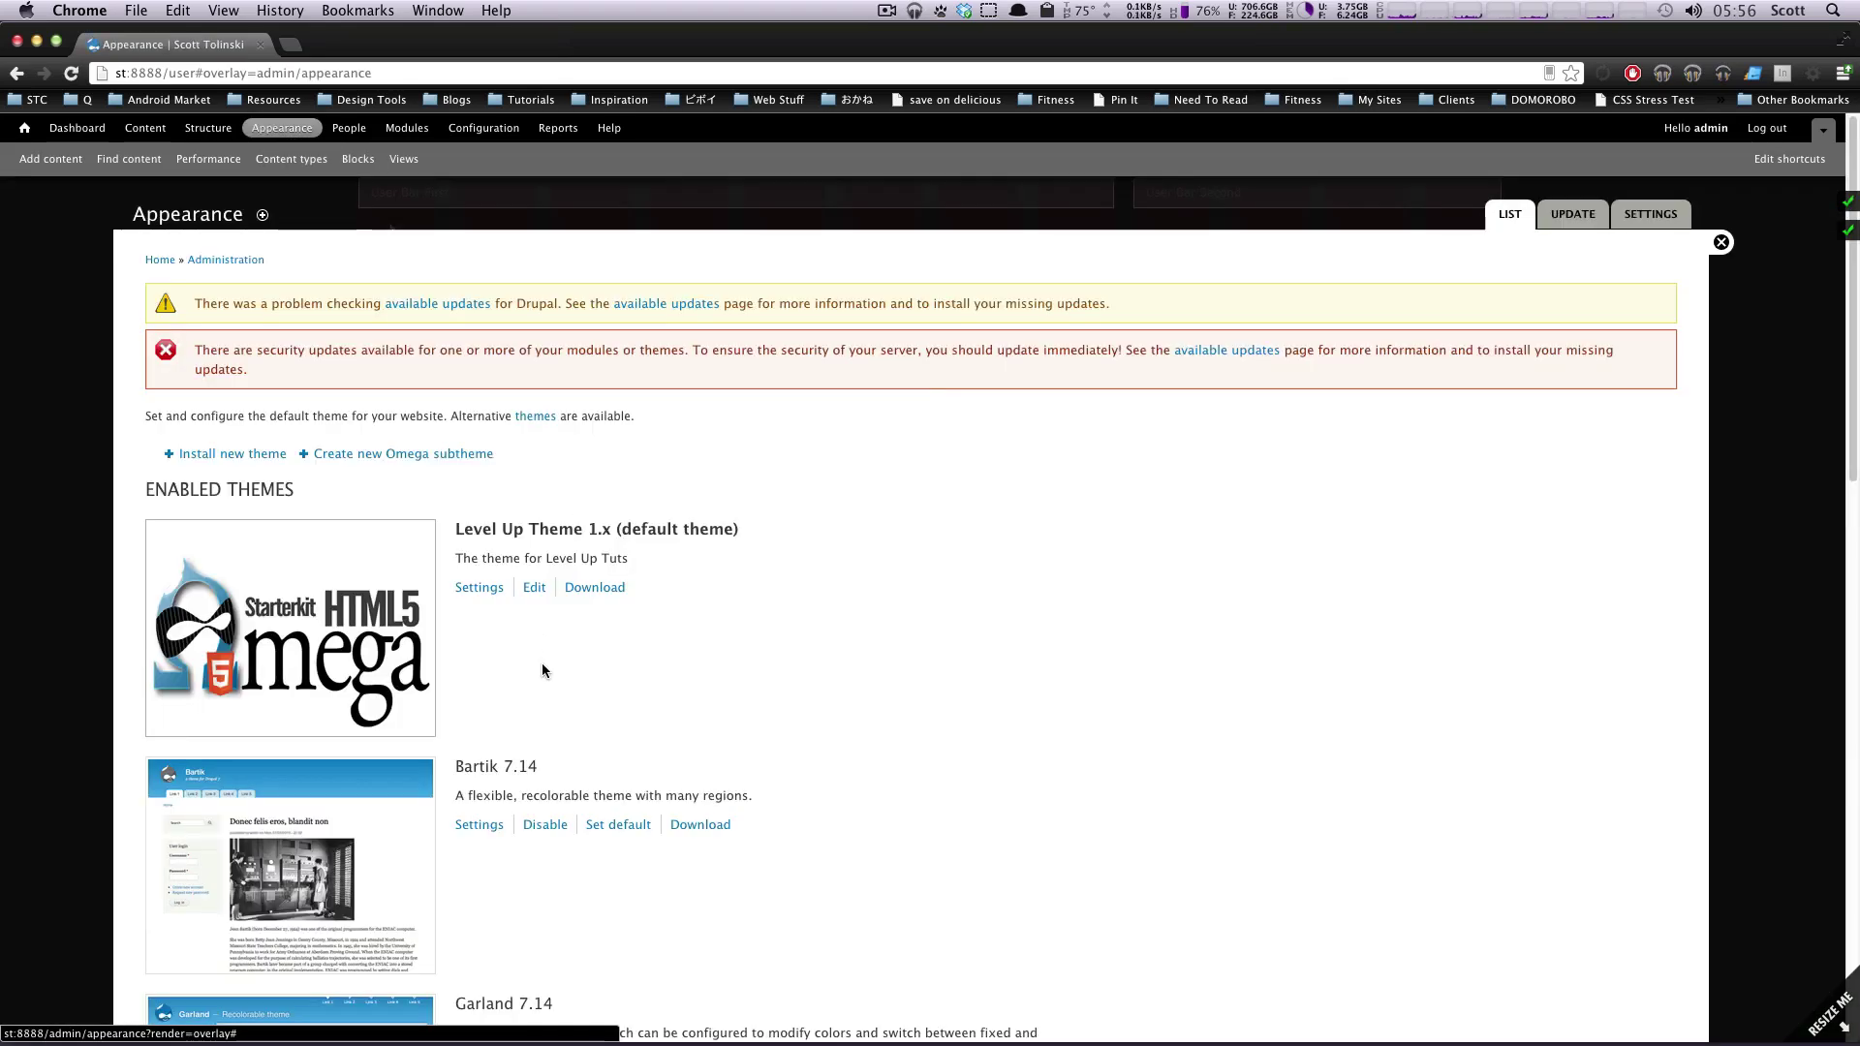
pyautogui.scroll(-5, 729, 590)
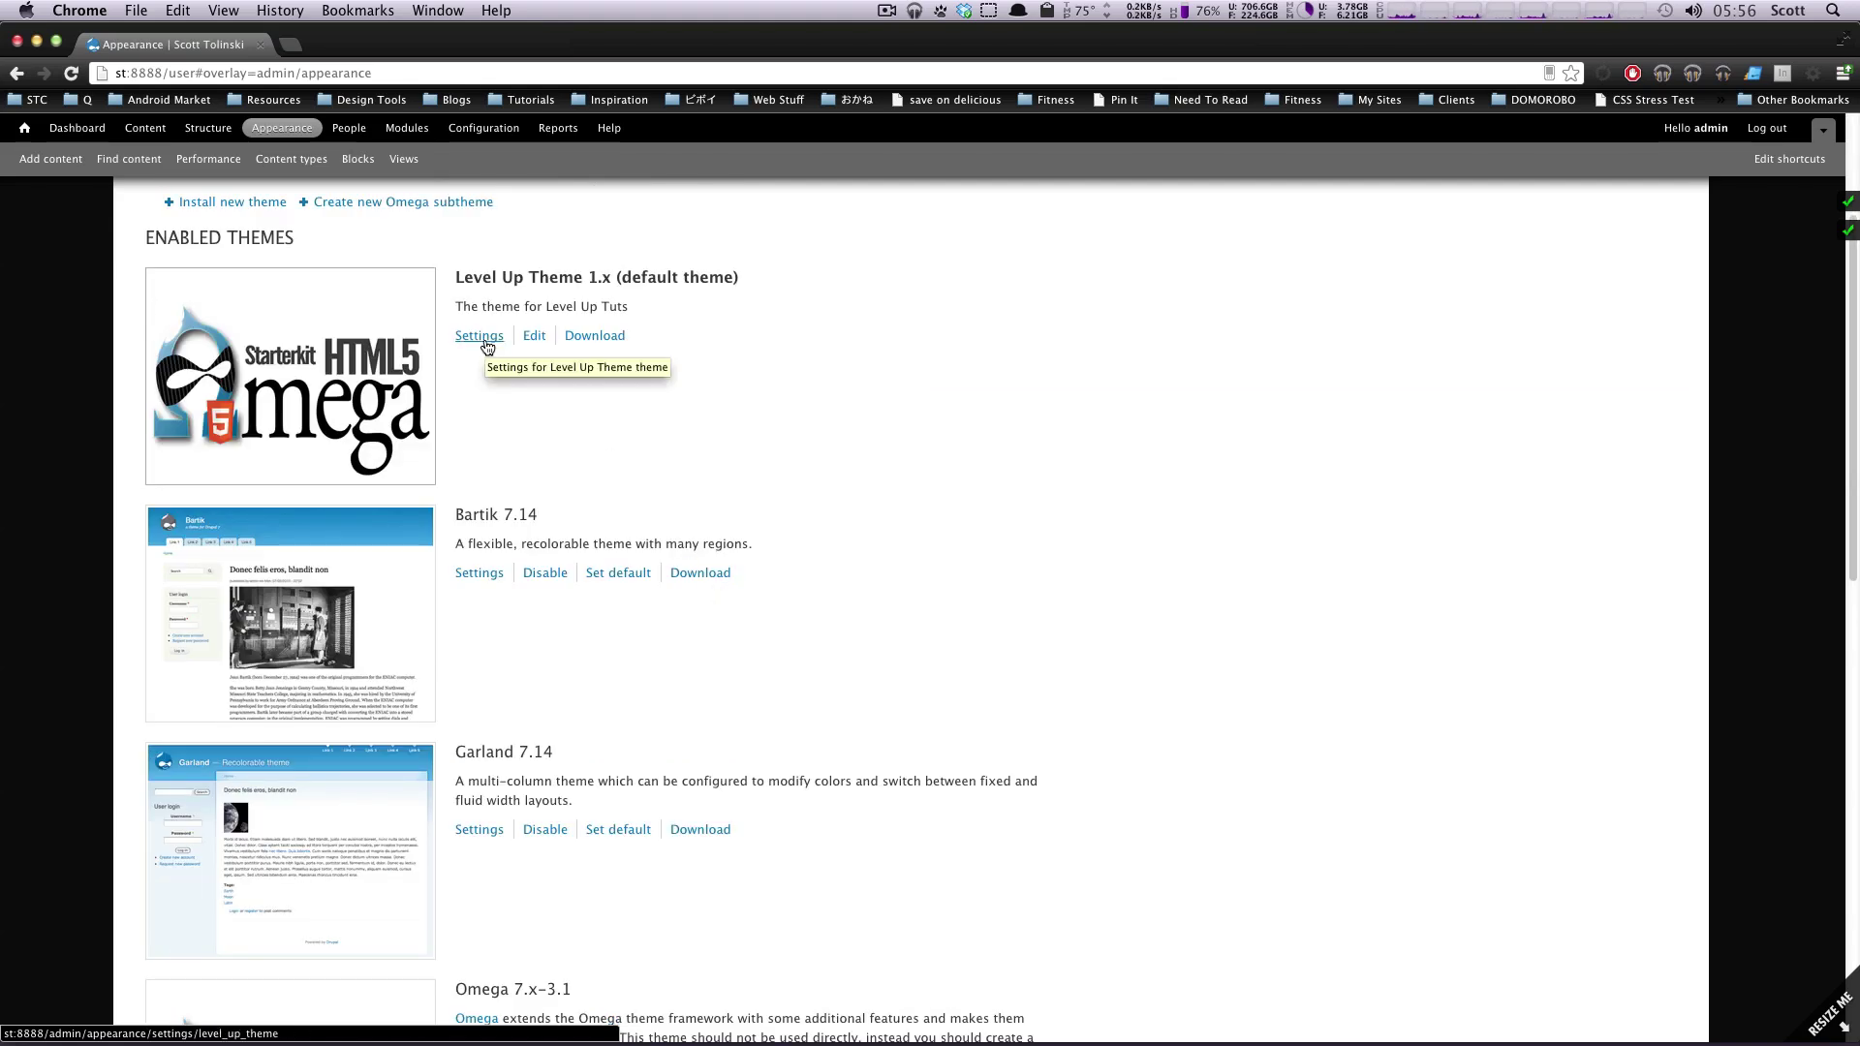
pyautogui.click(485, 341)
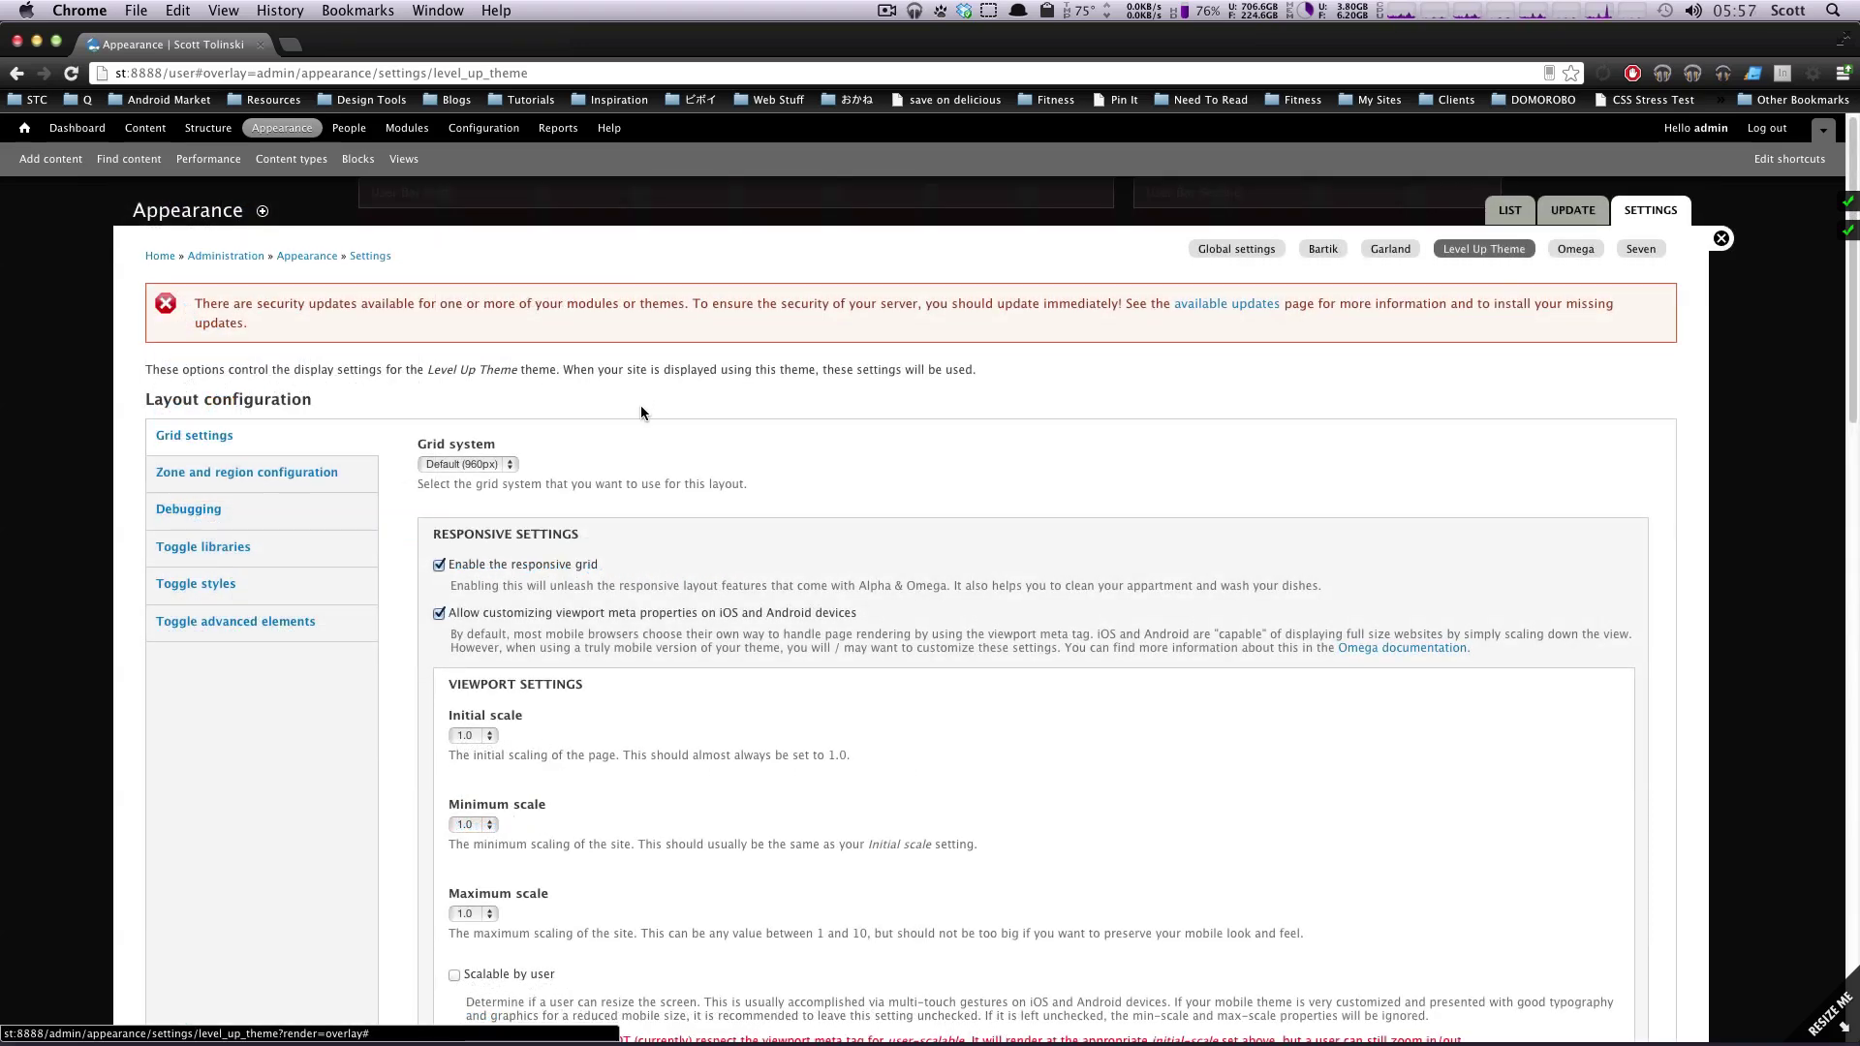
# Step: Examine the available grid systems and the responsive grid option in the theme's grid settings
pyautogui.scroll(-1, 642, 405)
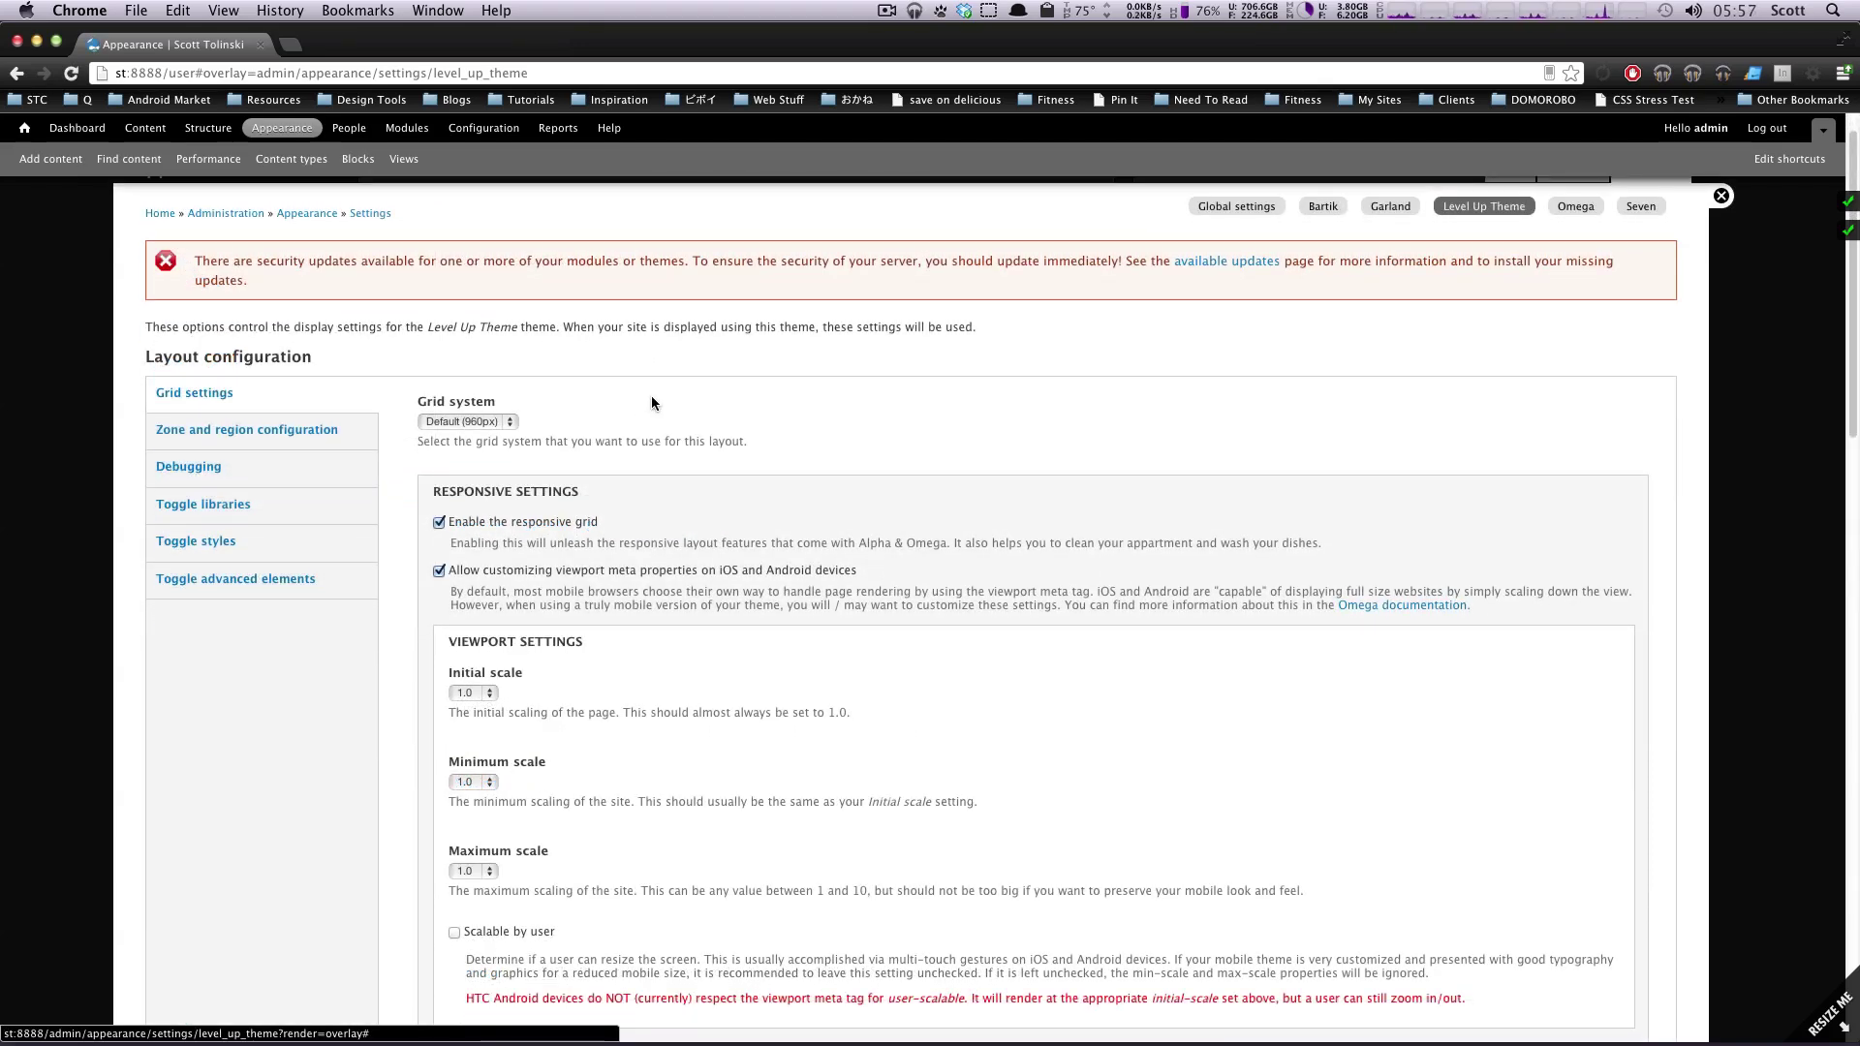
pyautogui.scroll(-3, 651, 405)
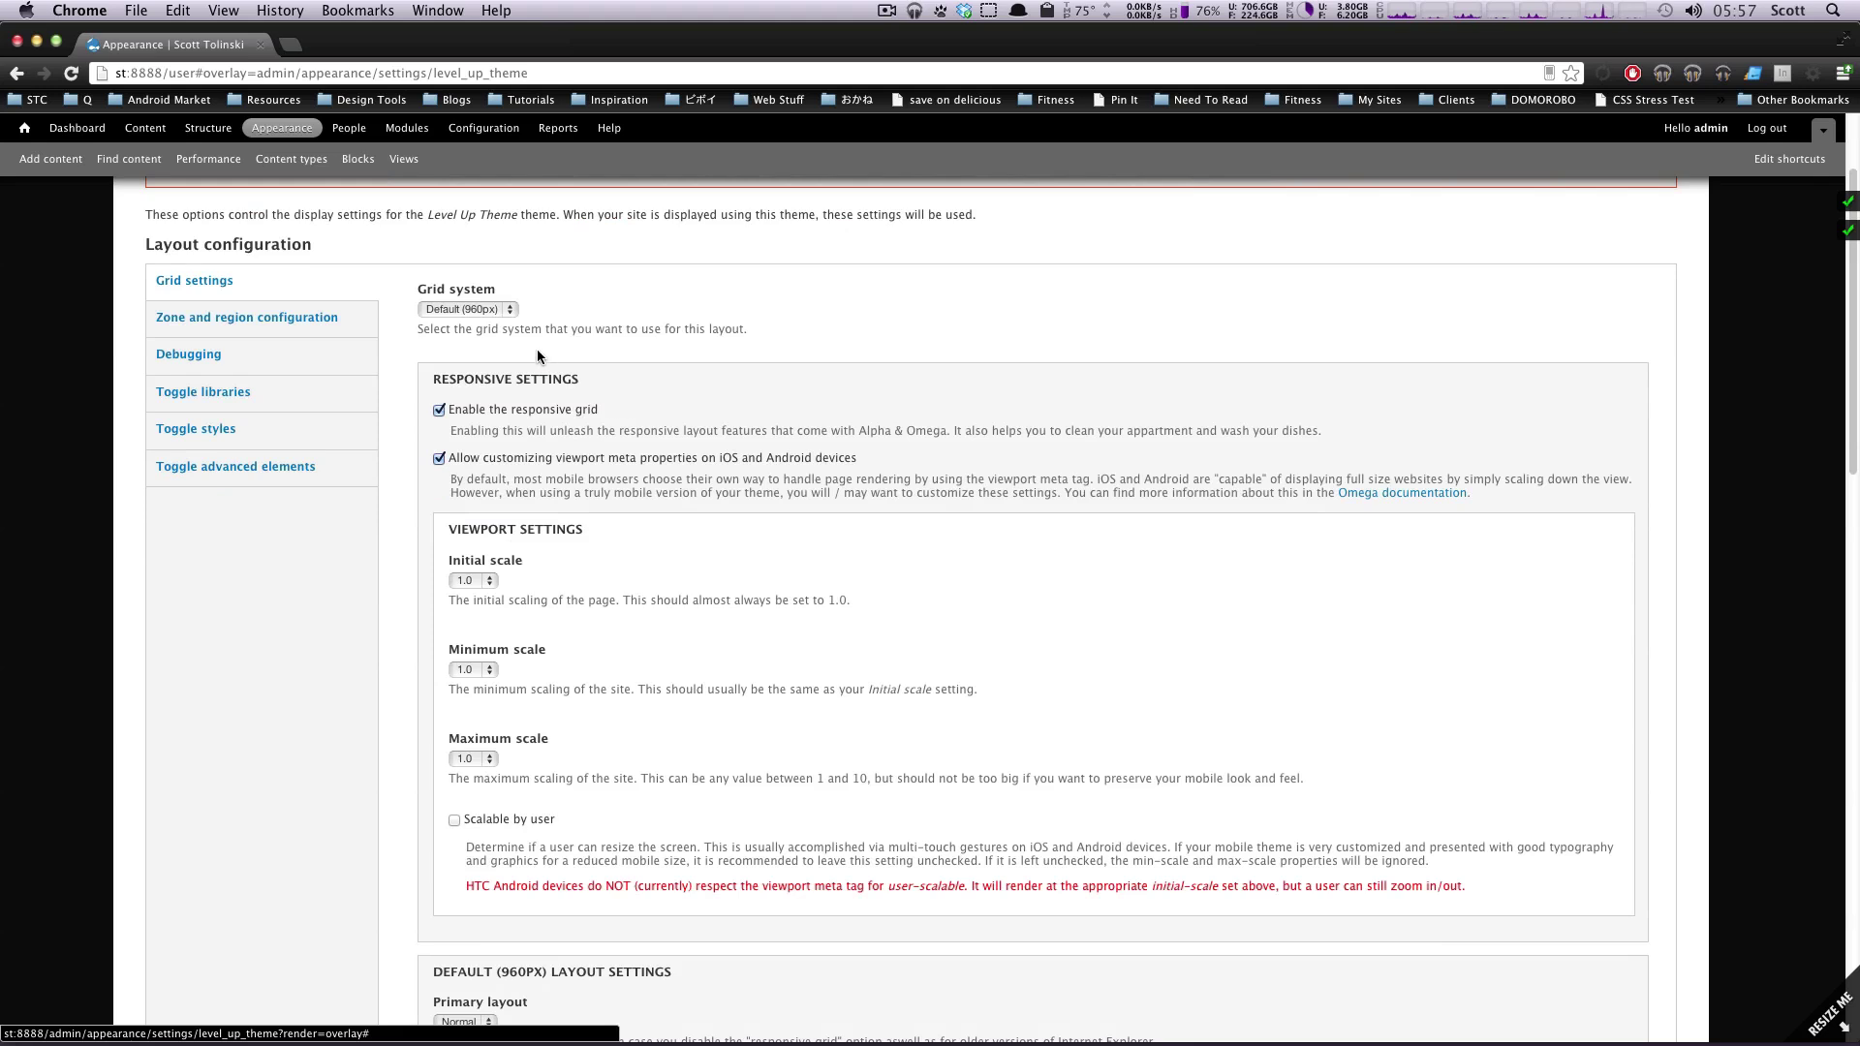
pyautogui.click(510, 309)
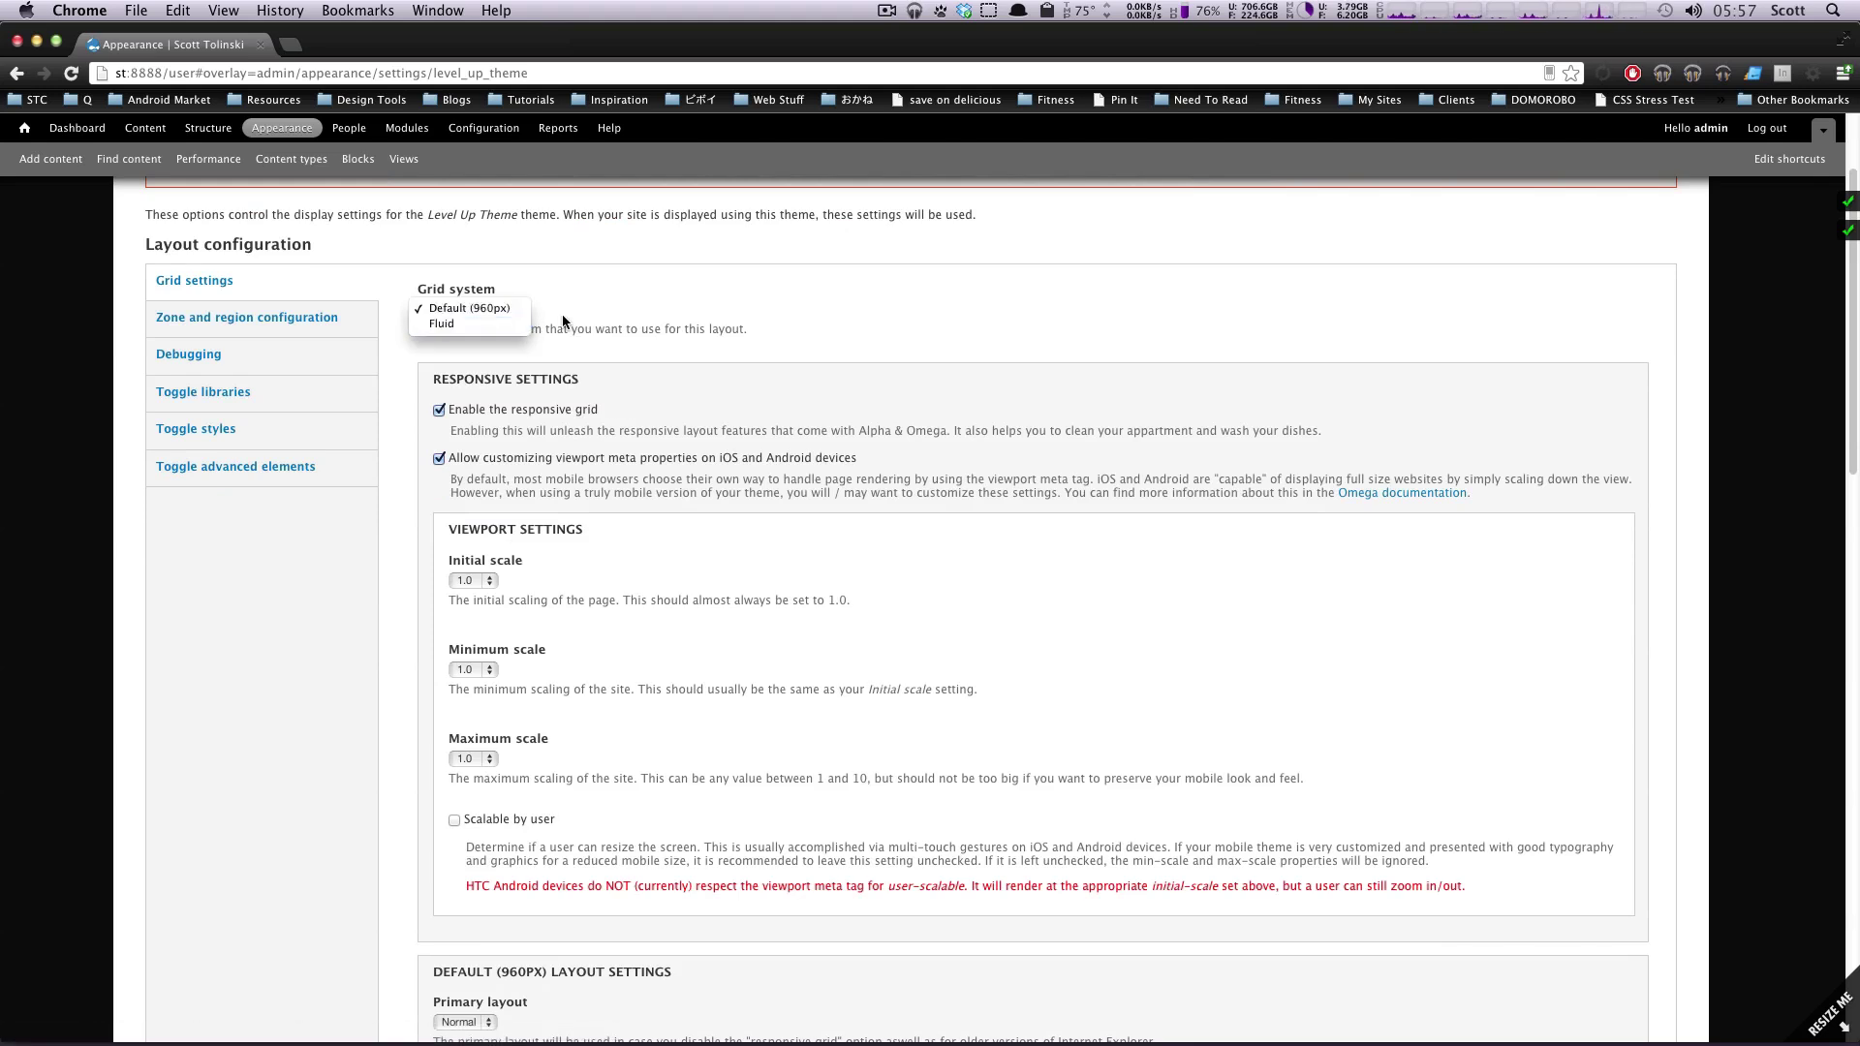
pyautogui.click(562, 325)
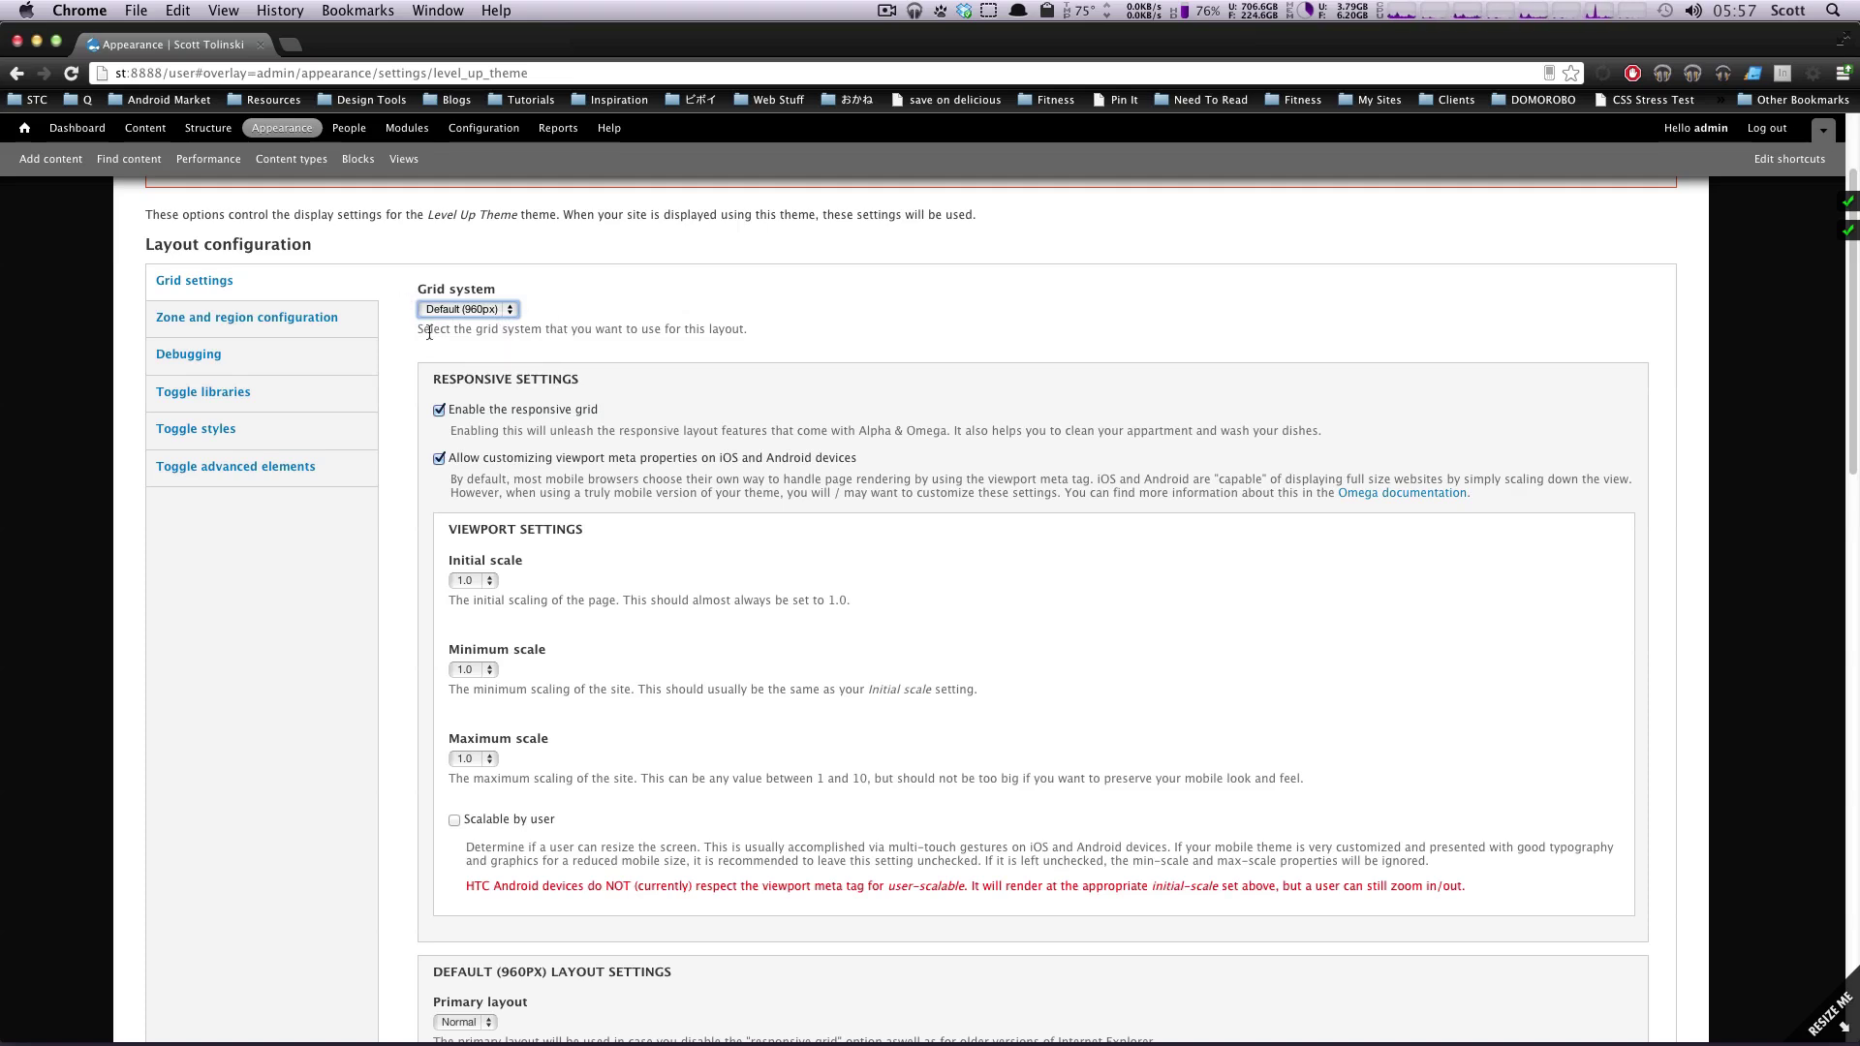
pyautogui.click(449, 312)
pyautogui.click(595, 322)
pyautogui.scroll(-2, 552, 354)
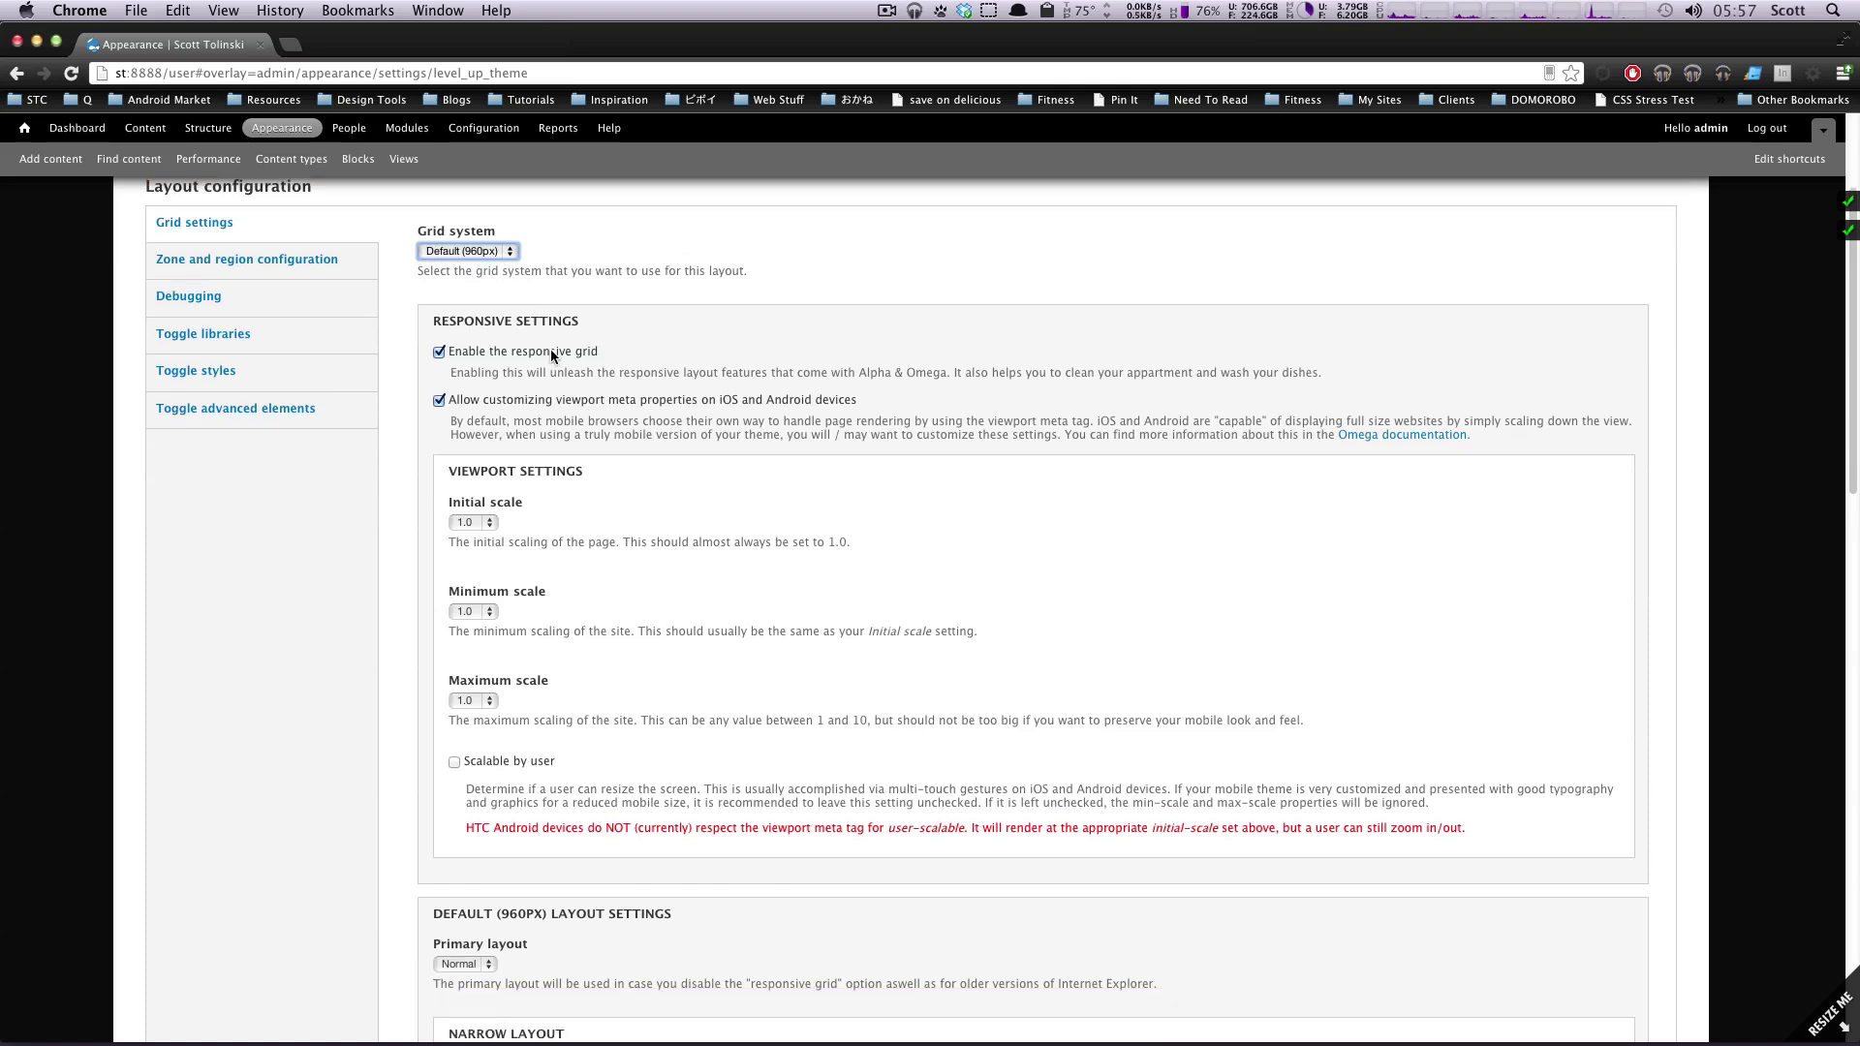
pyautogui.moveTo(521, 351); pyautogui.dragTo(598, 351)
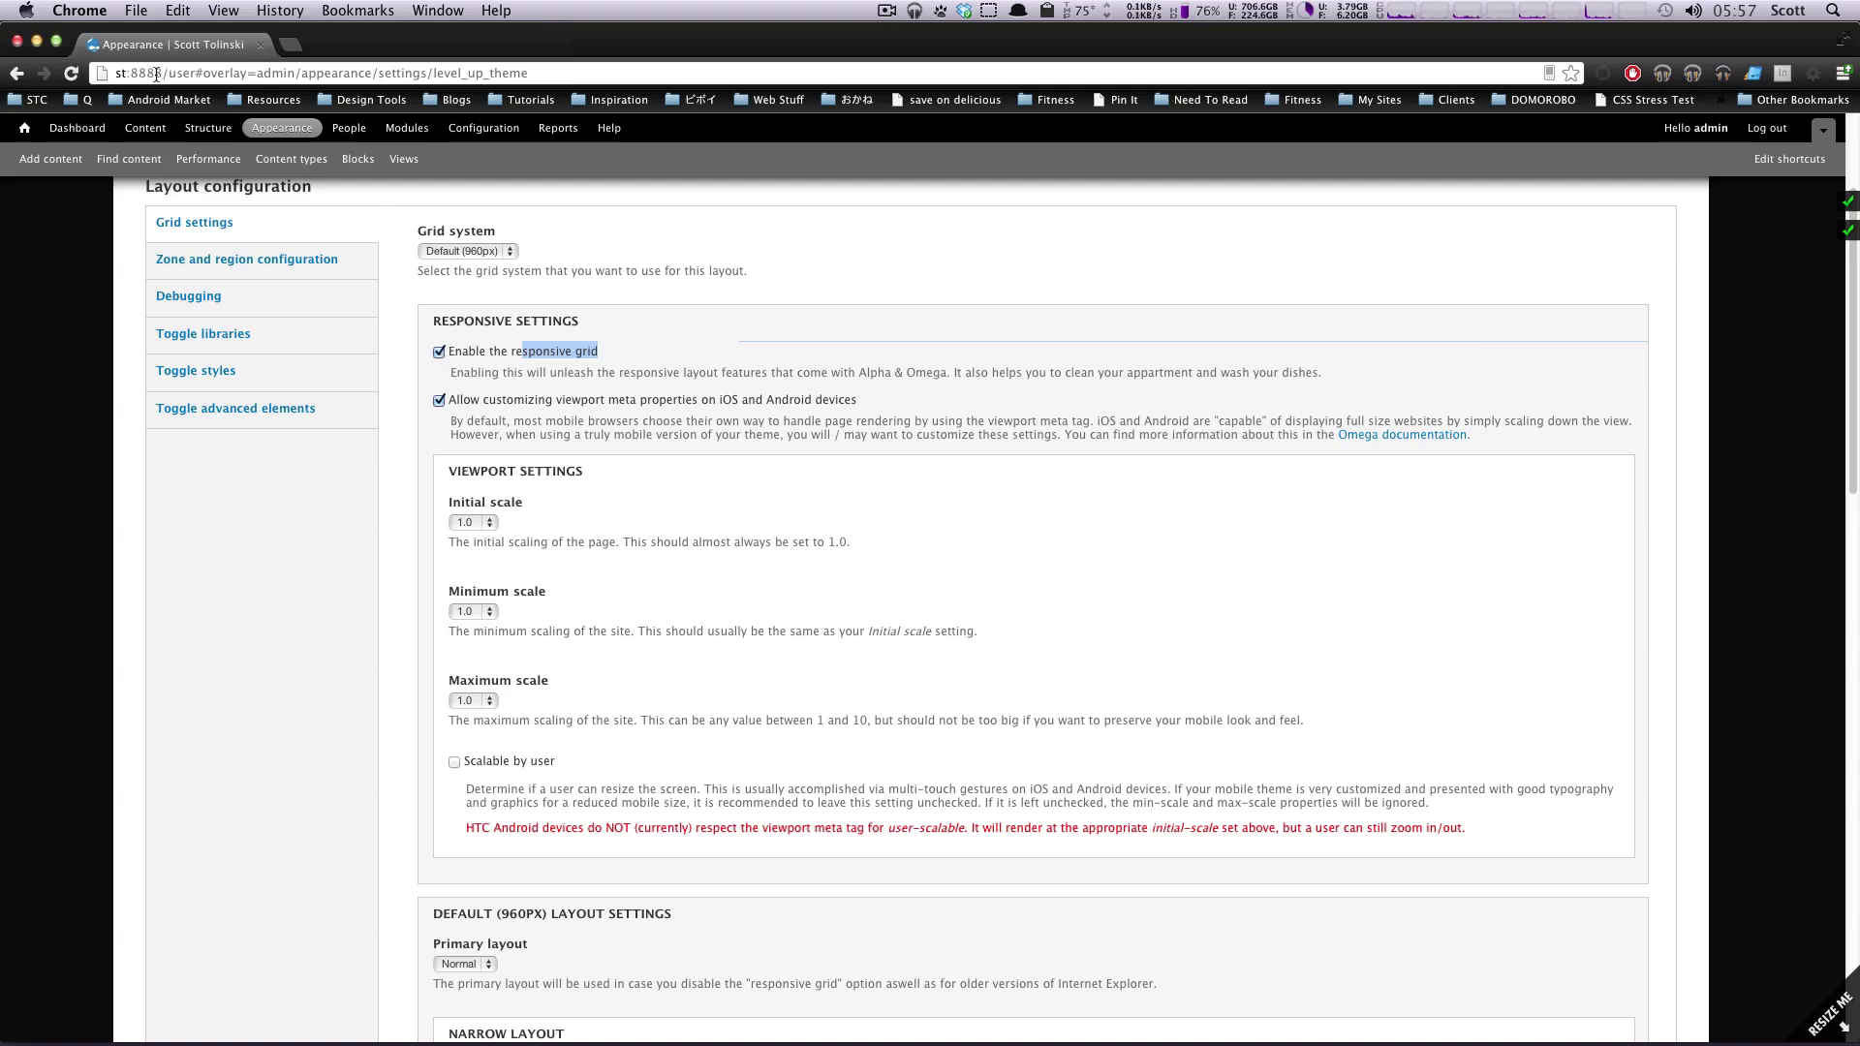
# Step: Open the site's home page at st:8888 in a new browser tab
pyautogui.click(156, 75)
pyautogui.click(161, 75)
pyautogui.moveTo(160, 75); pyautogui.dragTo(44, 73)
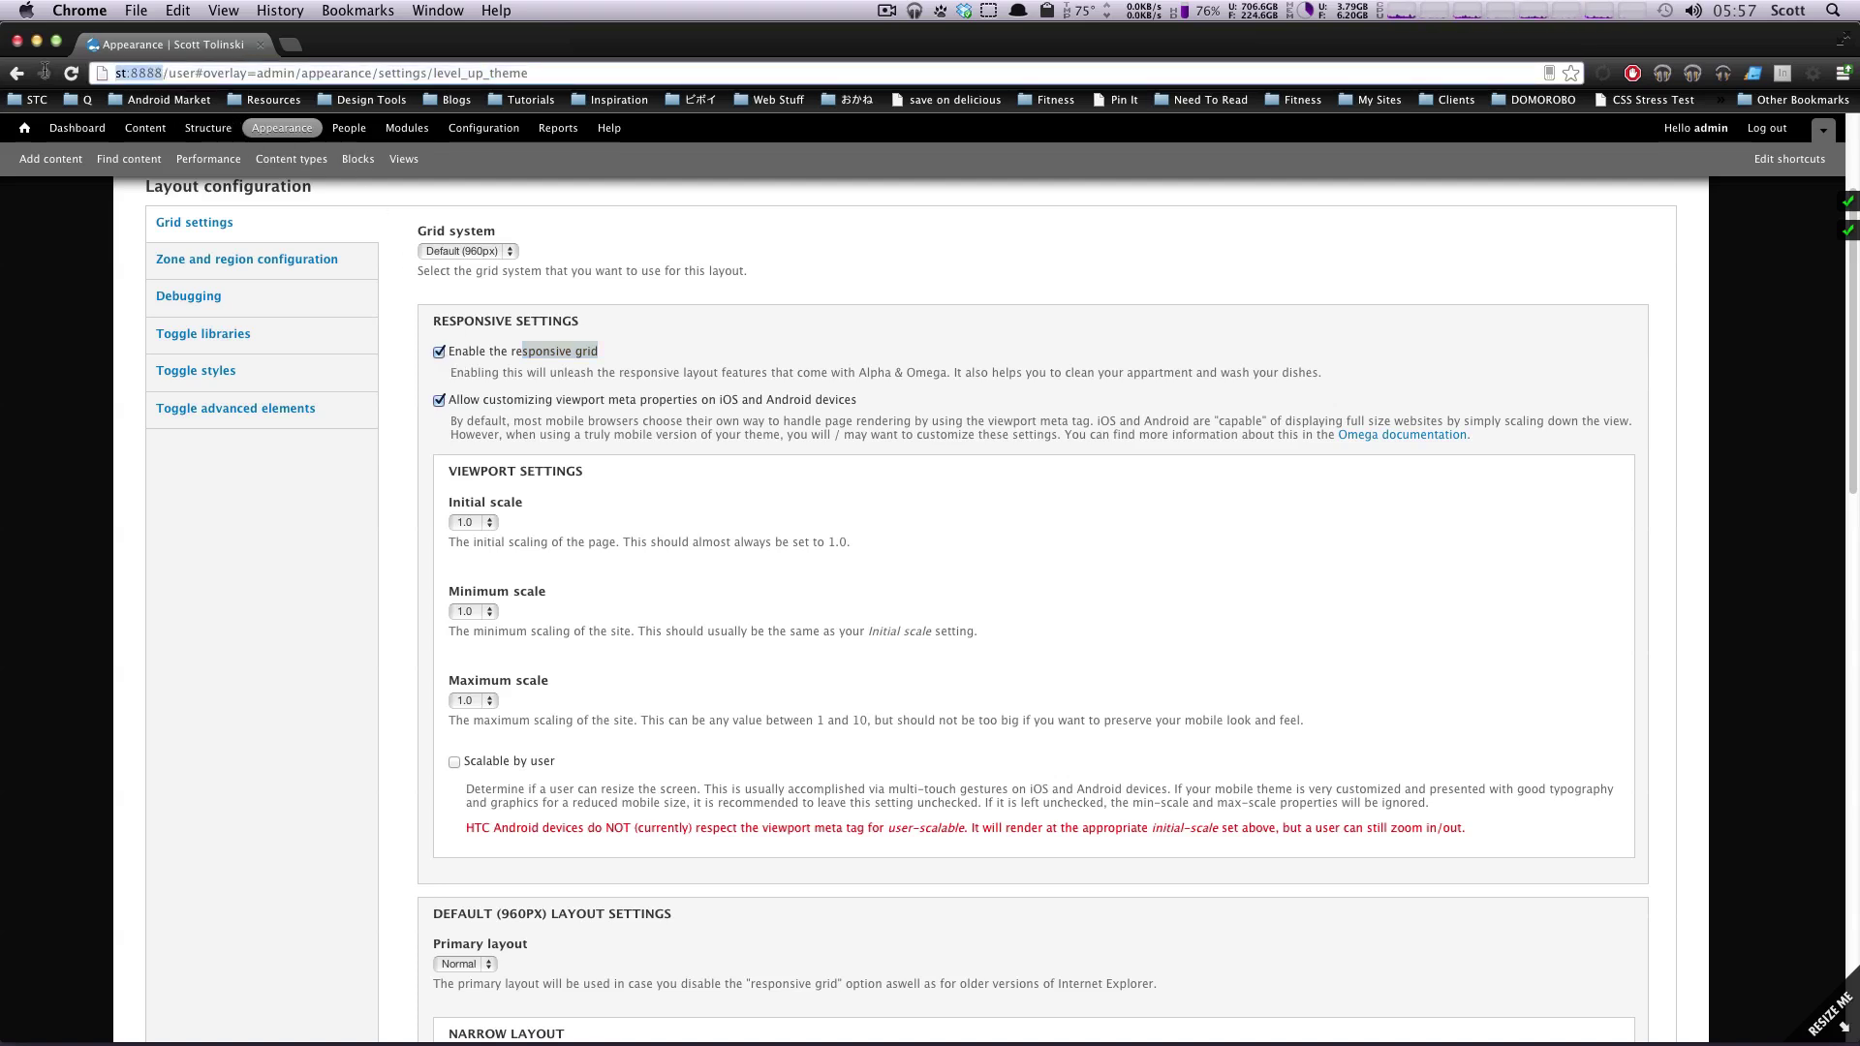
pyautogui.press('super+c')
pyautogui.press('super+t')
pyautogui.press('super+v')
pyautogui.press('Return')
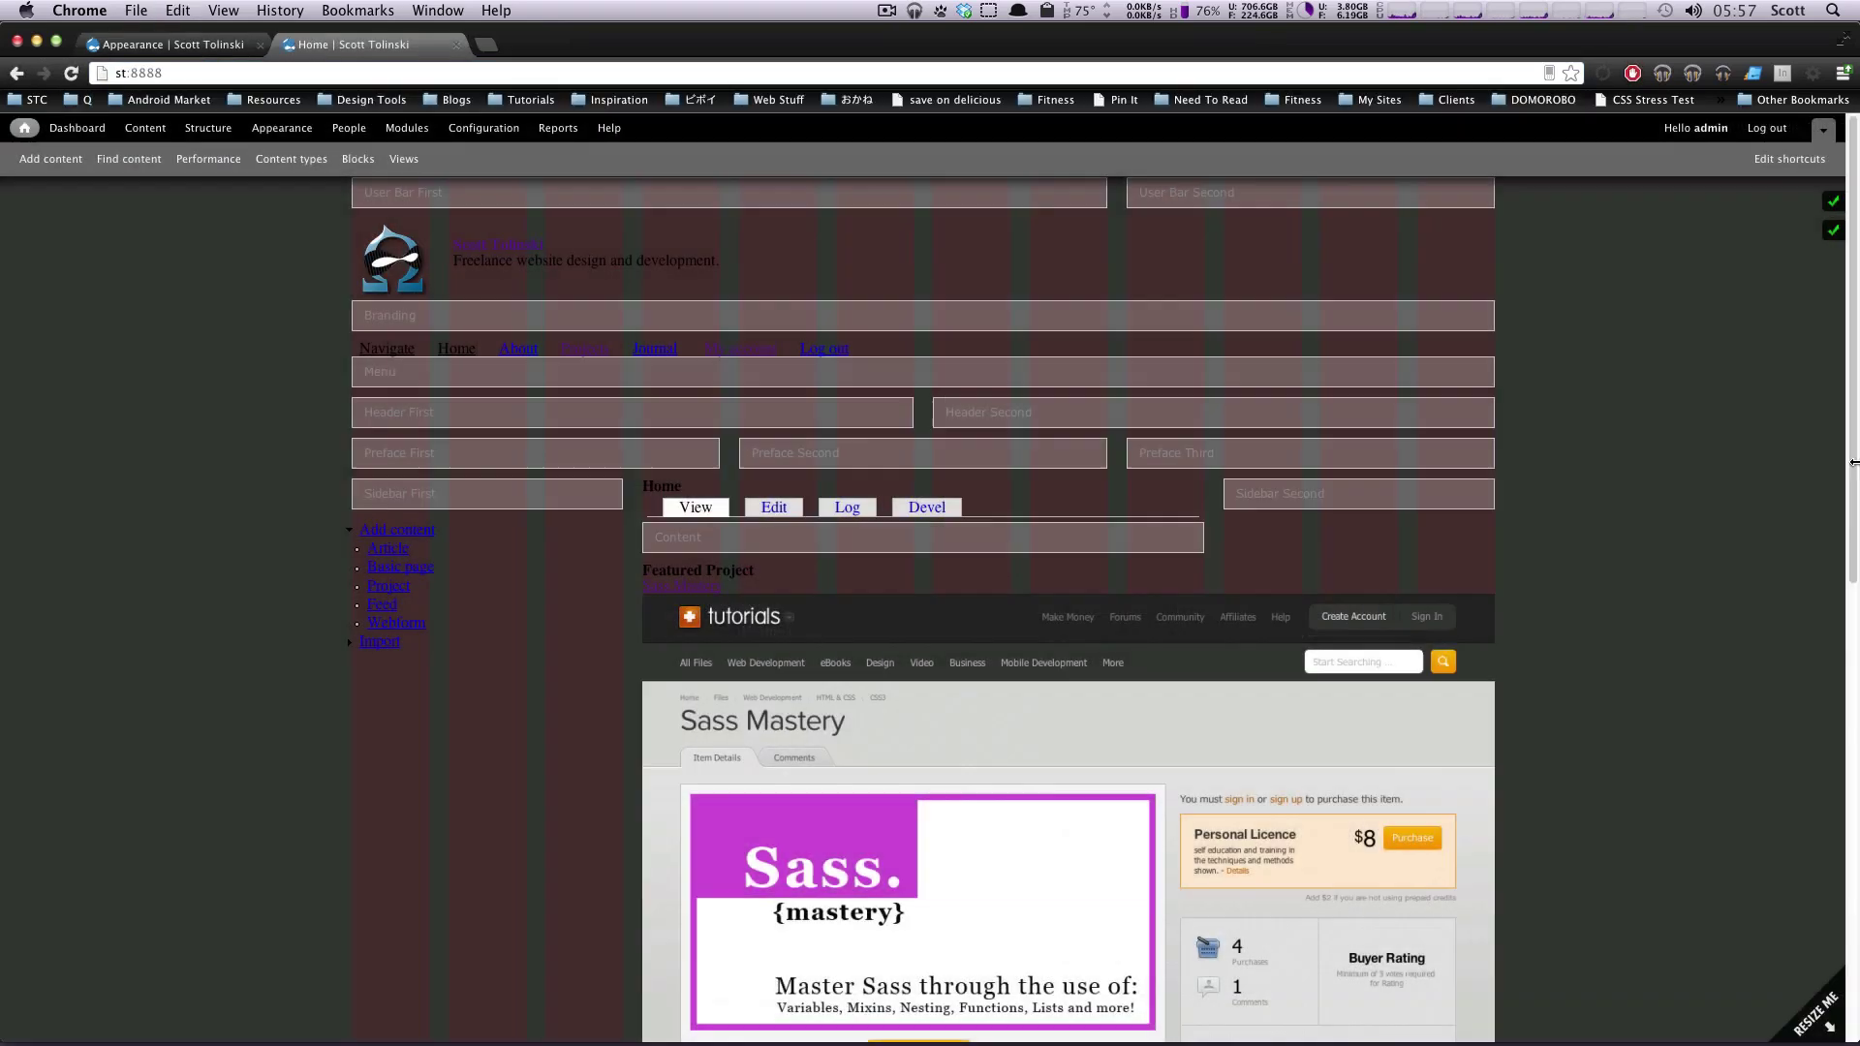
# Step: Examine the home page layout from header to footer at a changed window width, and return to the theme's grid settings
pyautogui.scroll(-10, 1816, 930)
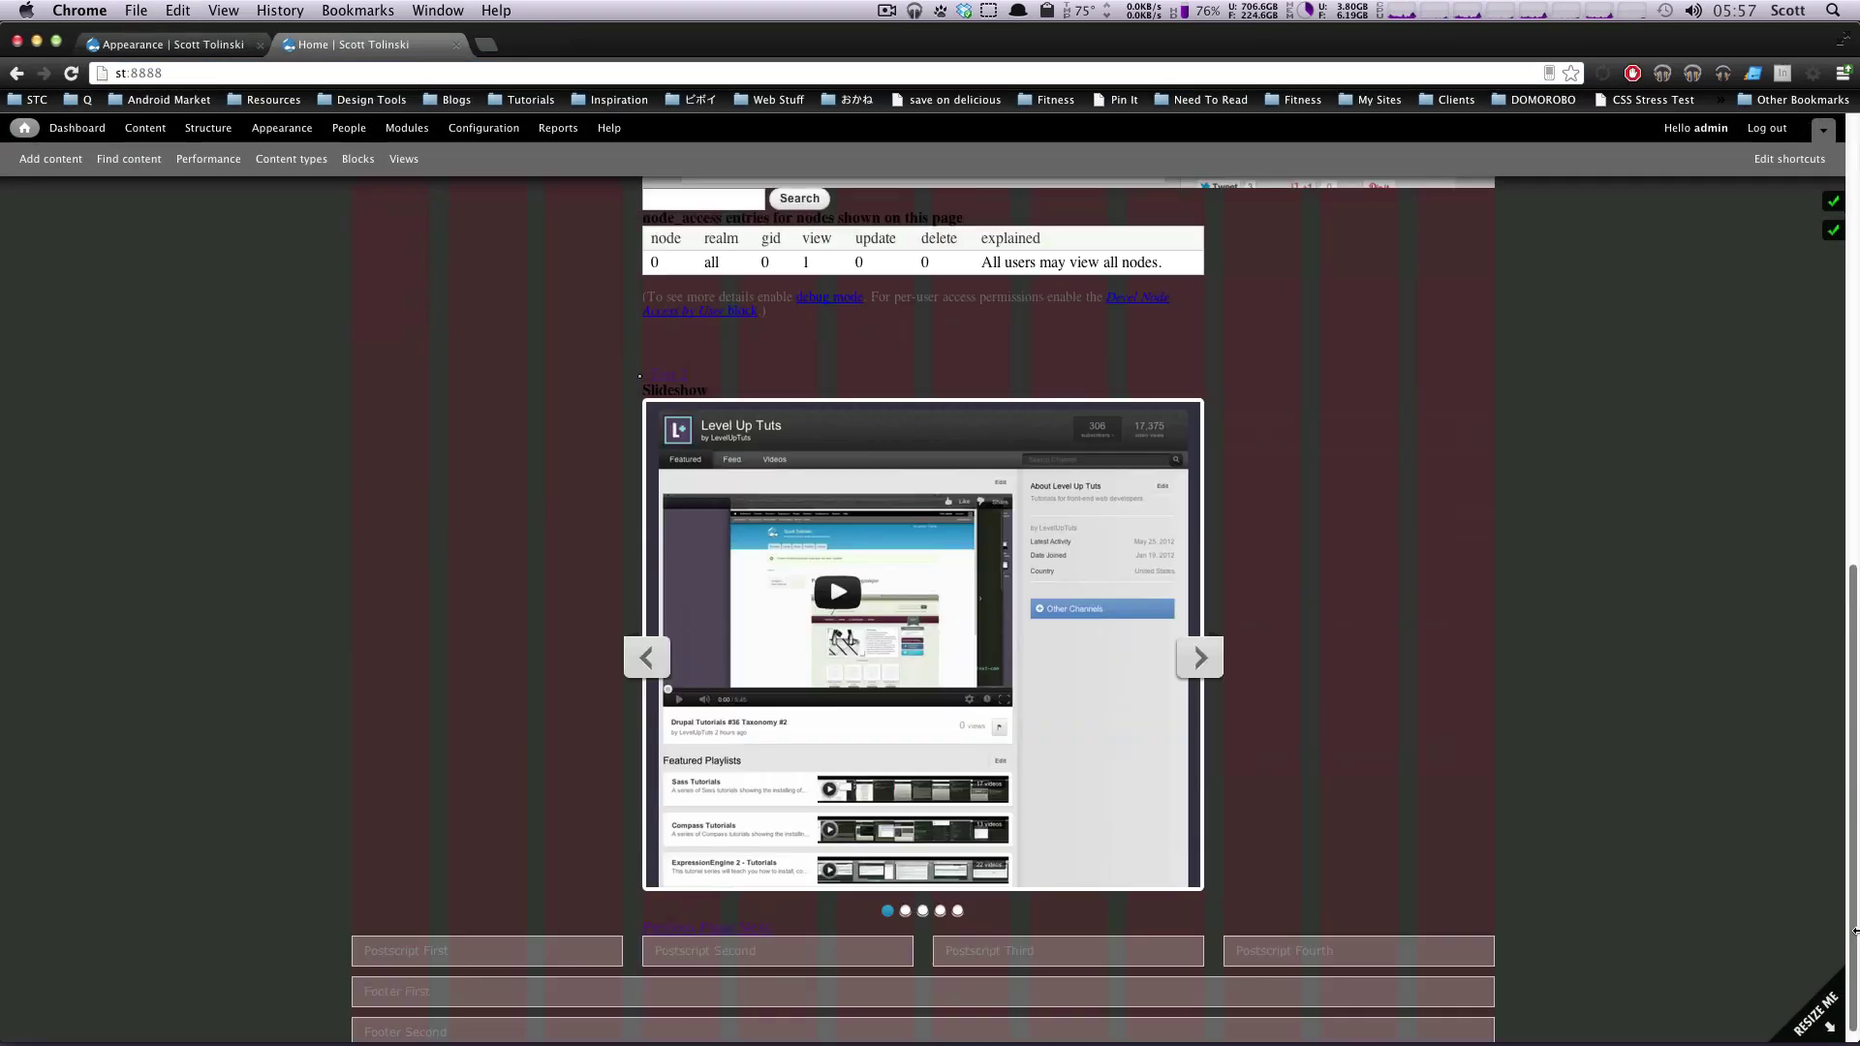
pyautogui.scroll(2, 1804, 925)
pyautogui.scroll(10, 1804, 926)
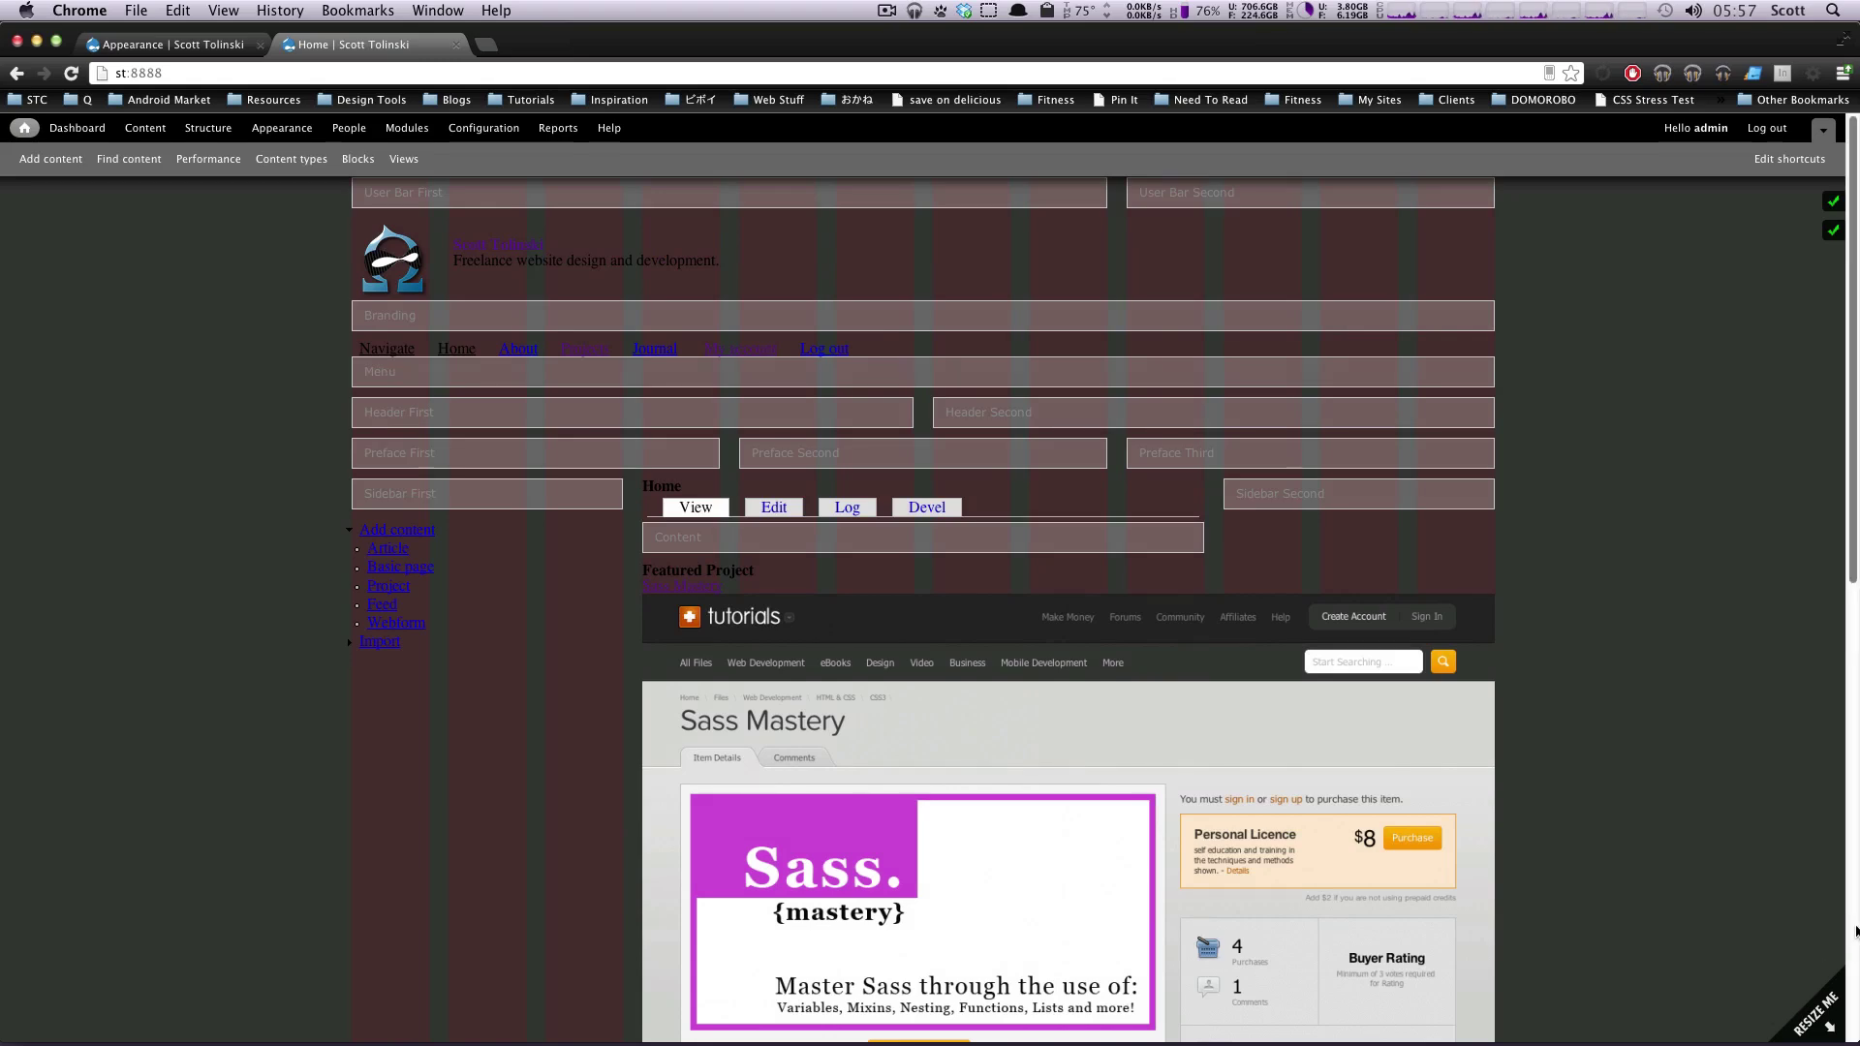
pyautogui.moveTo(1855, 926); pyautogui.dragTo(1856, 770)
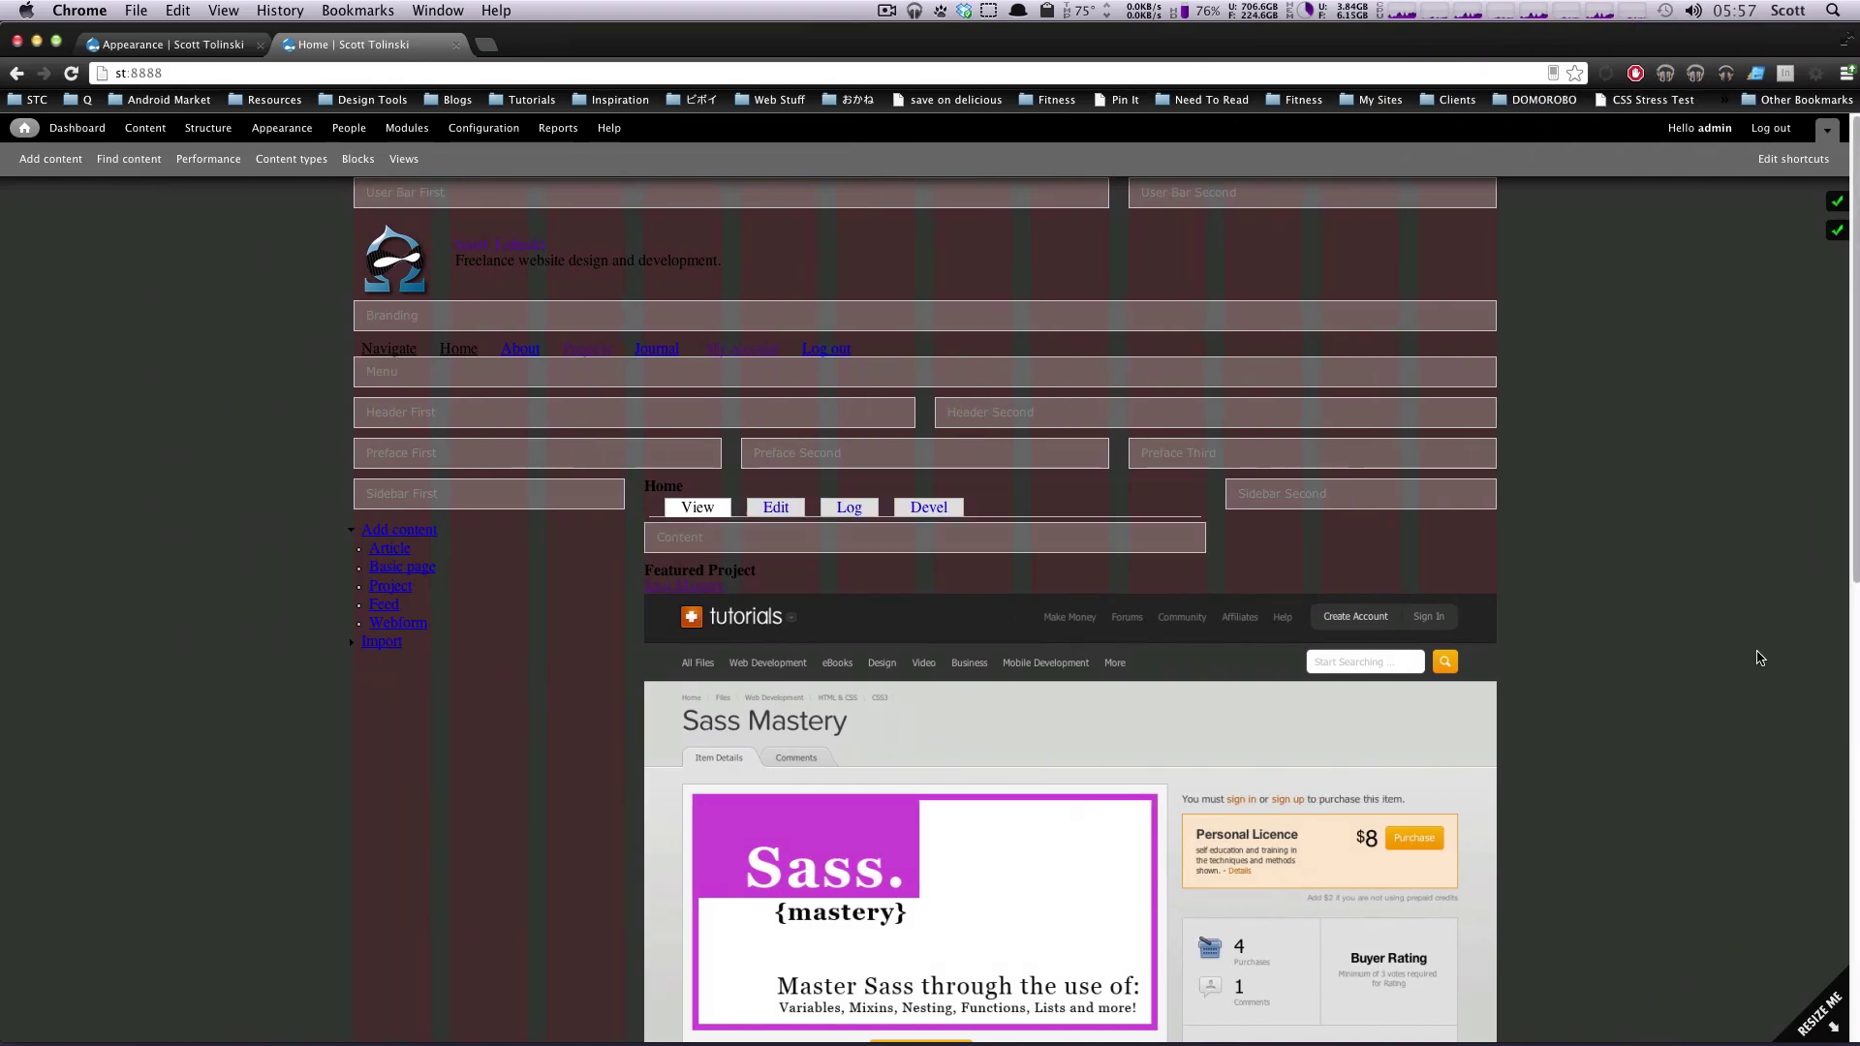
pyautogui.click(205, 52)
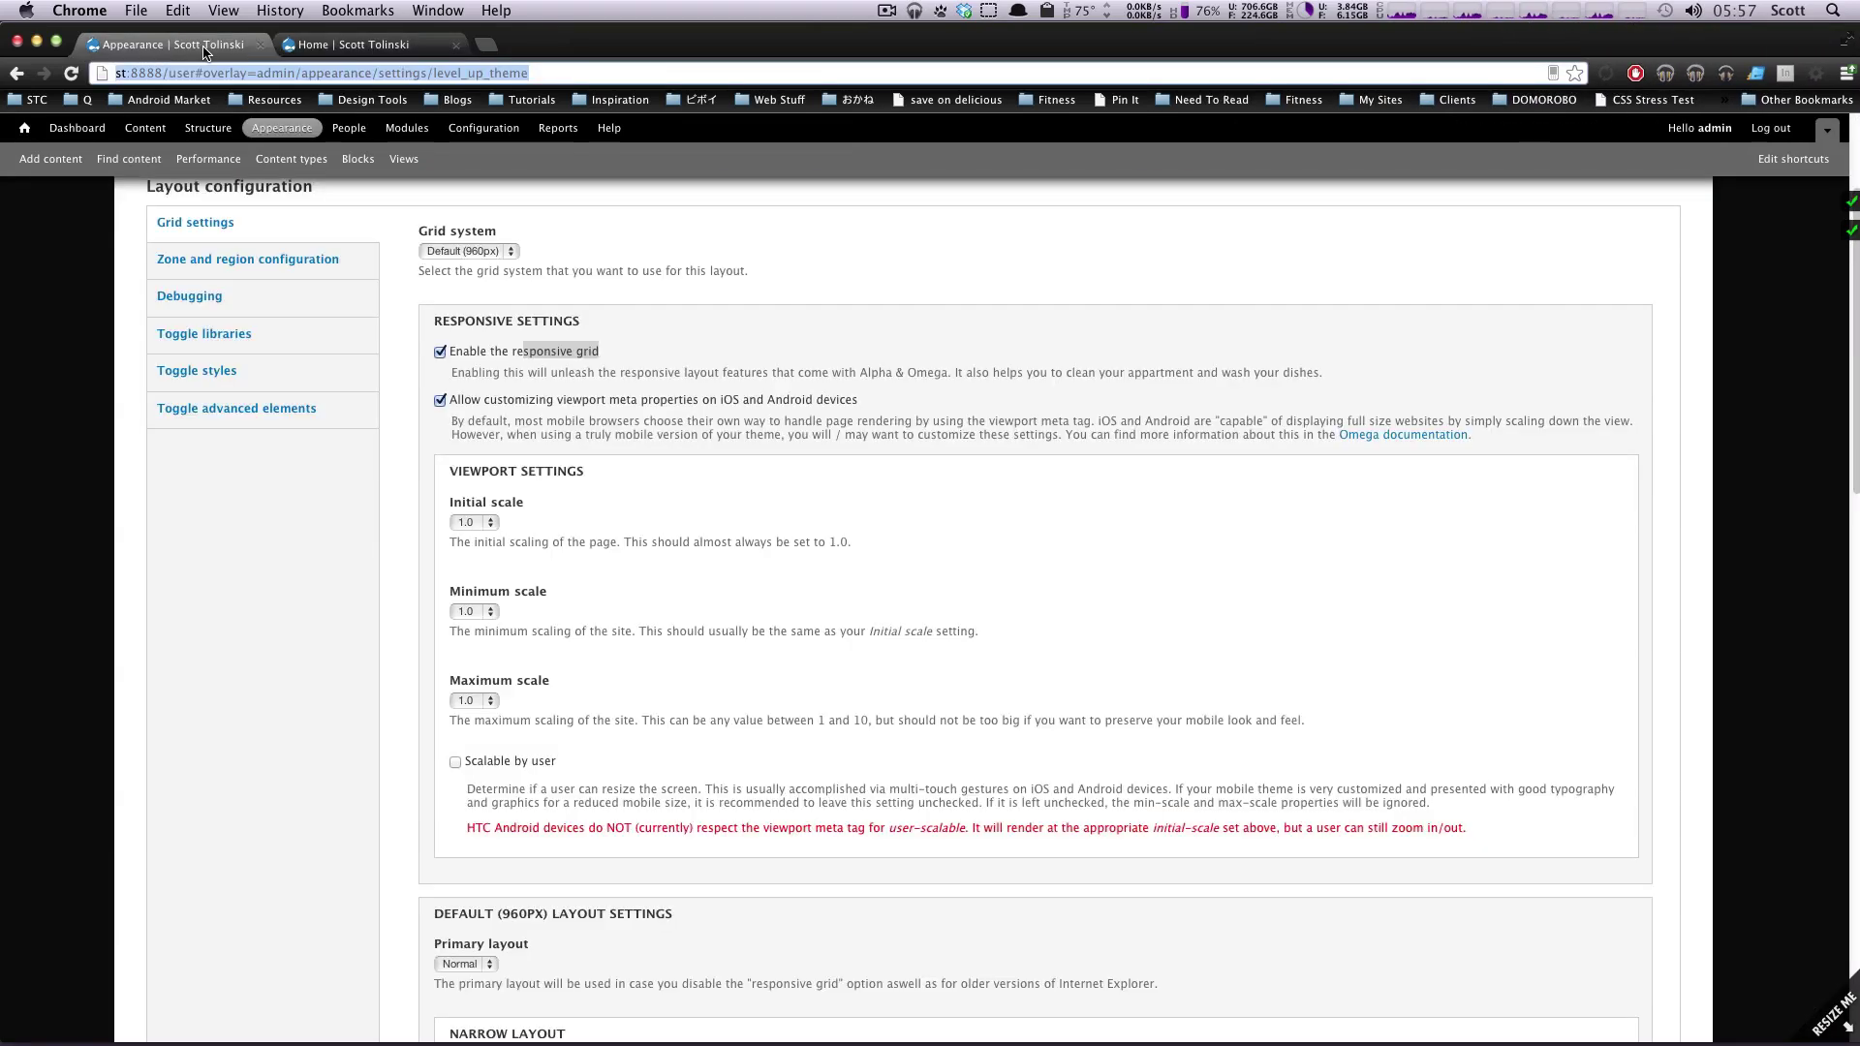
pyautogui.click(334, 55)
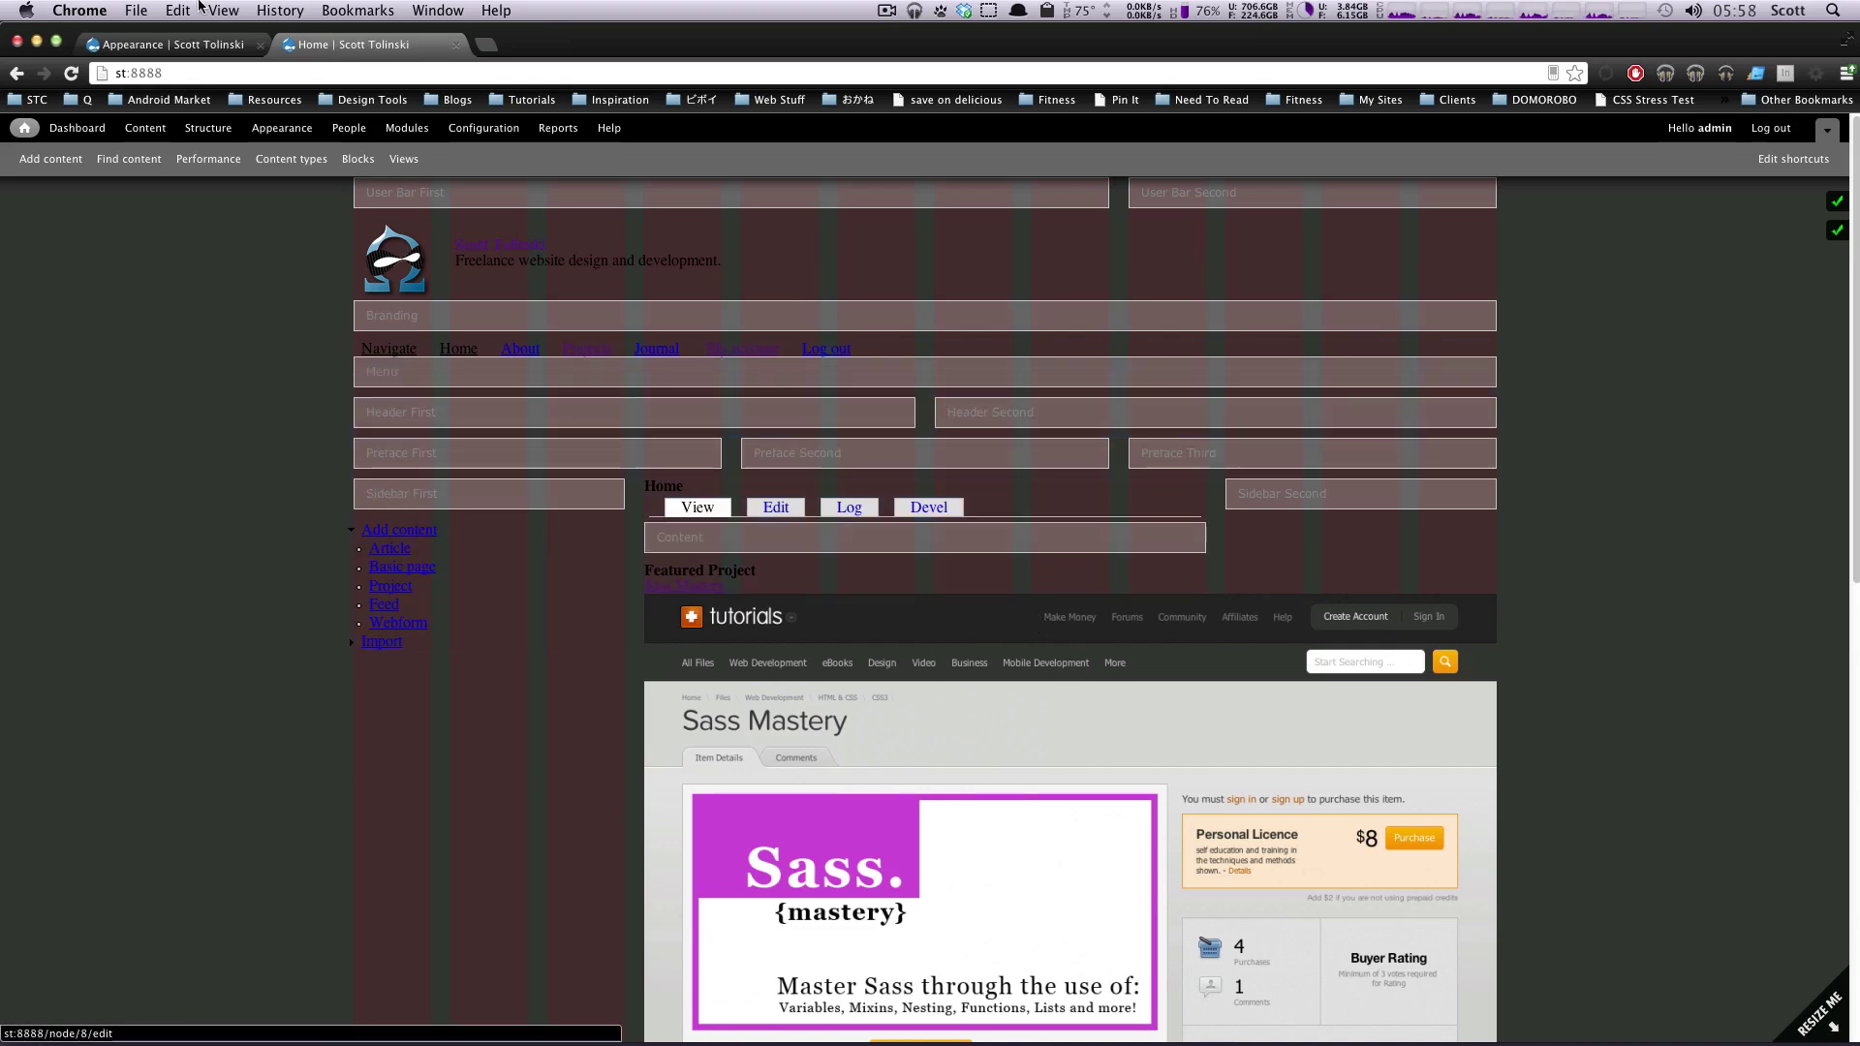
pyautogui.click(114, 48)
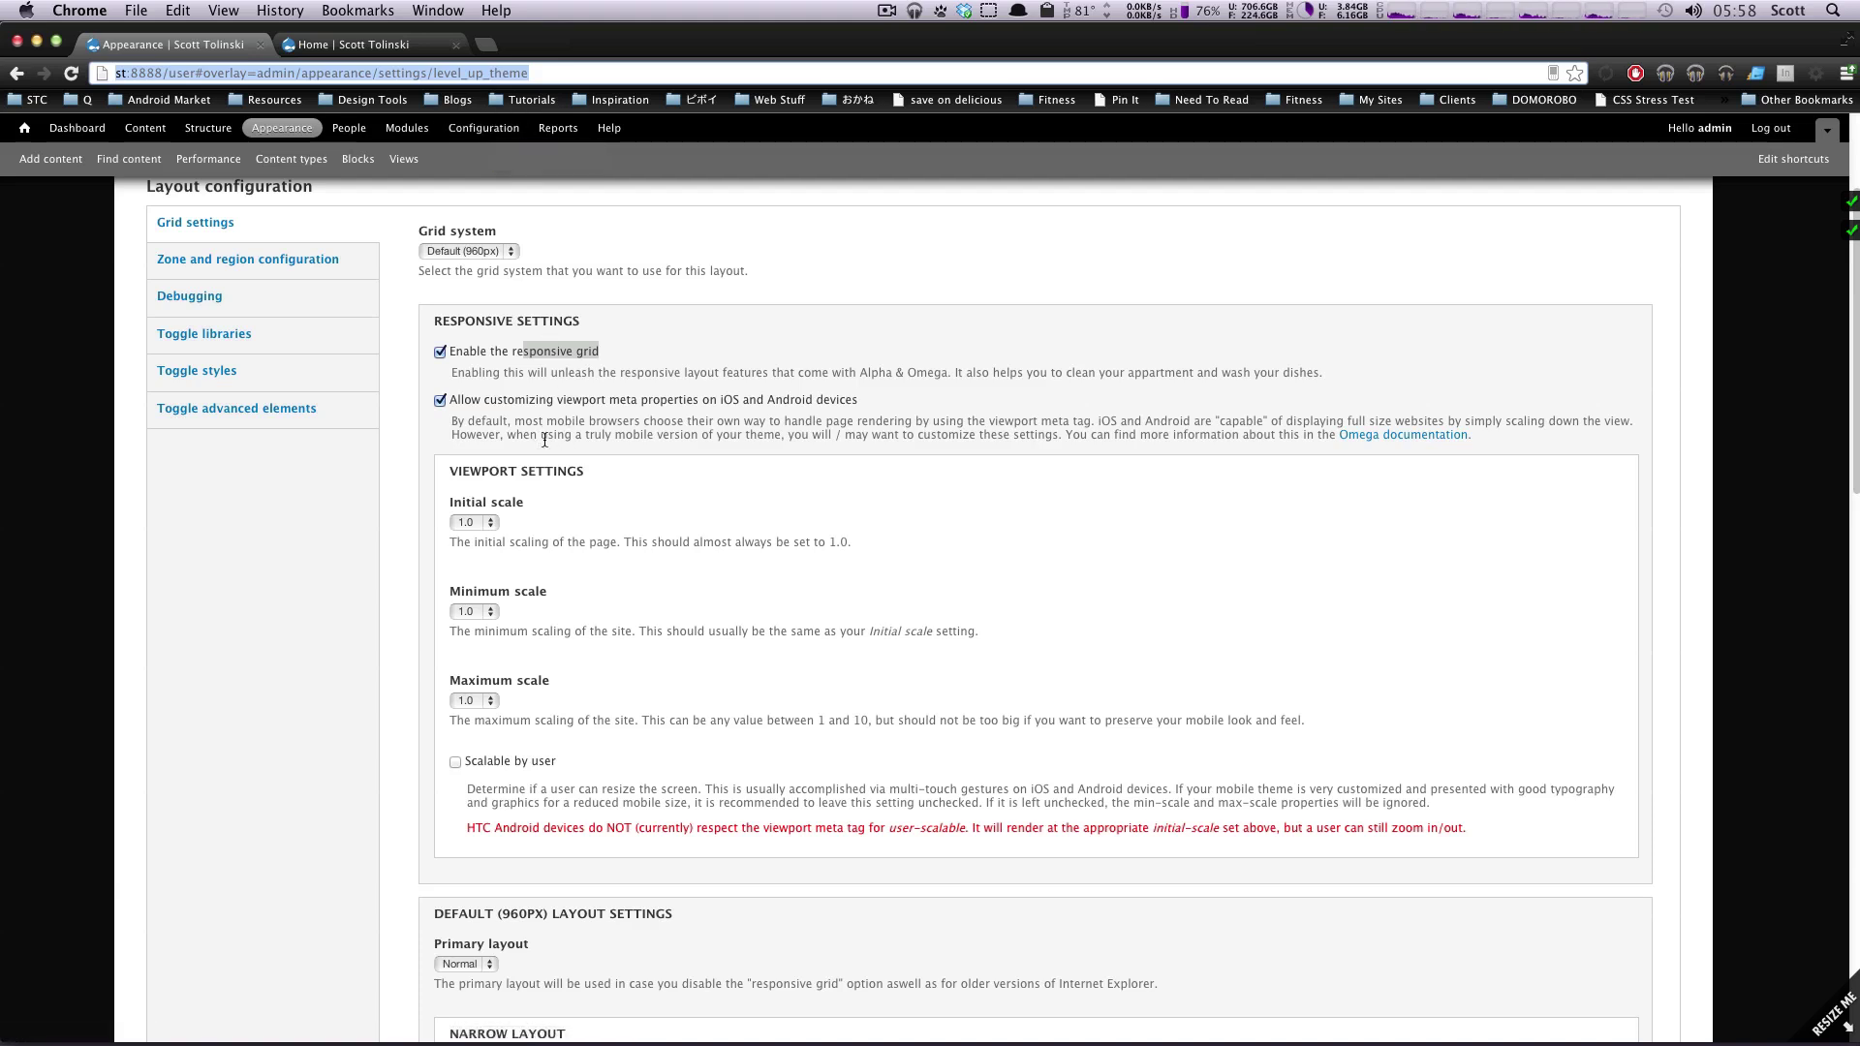
# Step: Read the descriptions of the mobile viewport option and the initial and minimum scale settings
pyautogui.moveTo(517, 419); pyautogui.dragTo(807, 425)
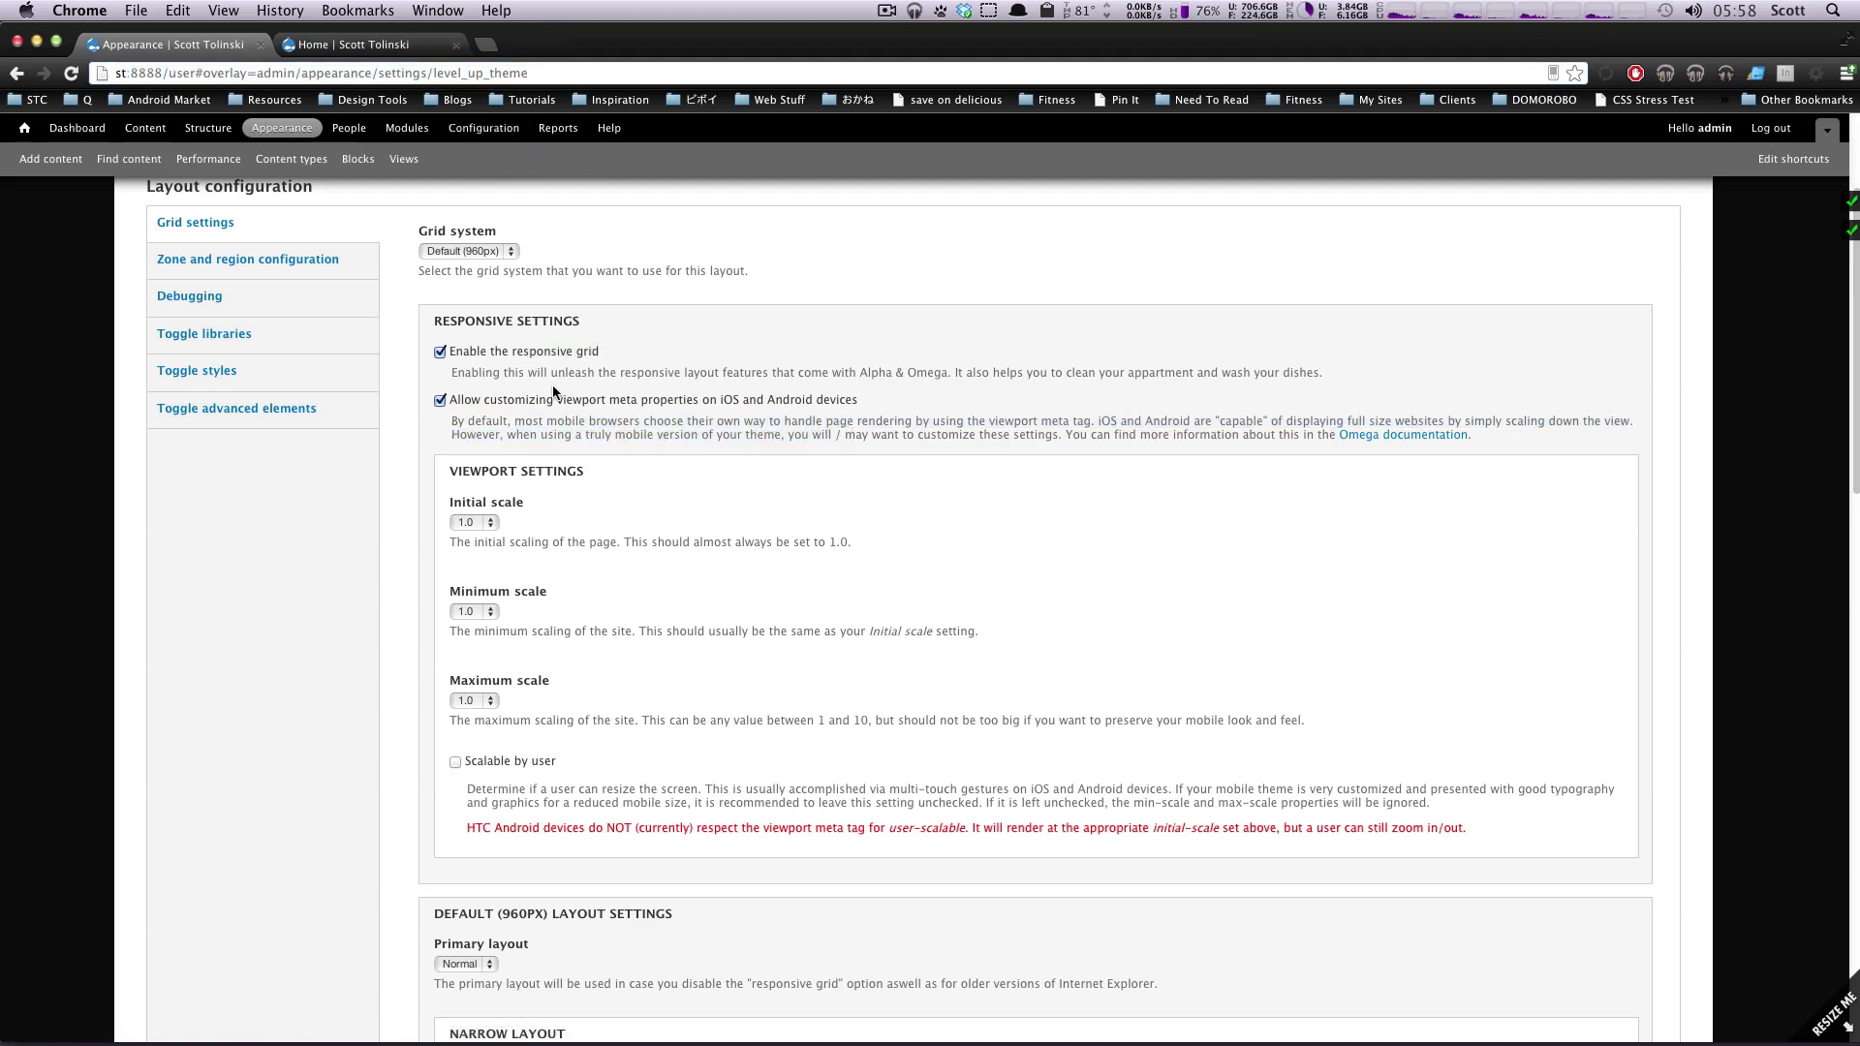
pyautogui.moveTo(445, 399); pyautogui.dragTo(701, 435)
pyautogui.click(701, 448)
pyautogui.scroll(-2, 571, 477)
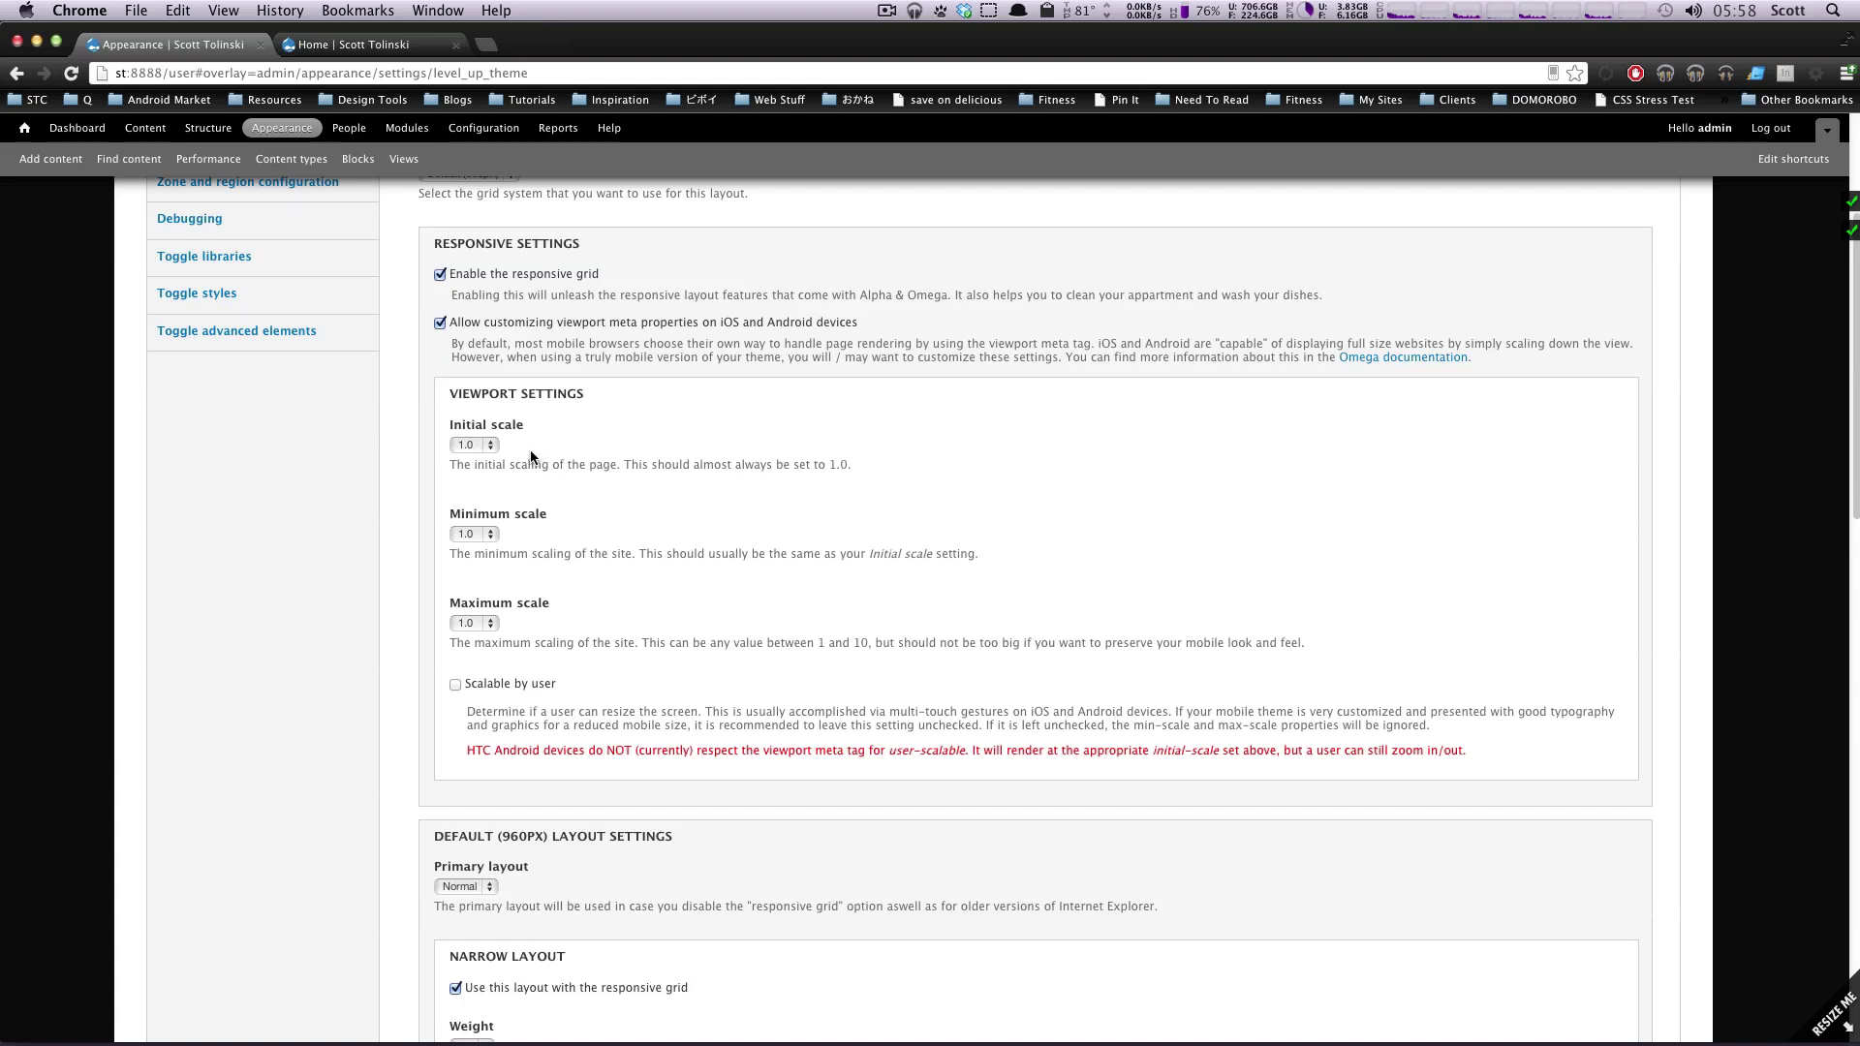
pyautogui.moveTo(543, 465); pyautogui.dragTo(787, 512)
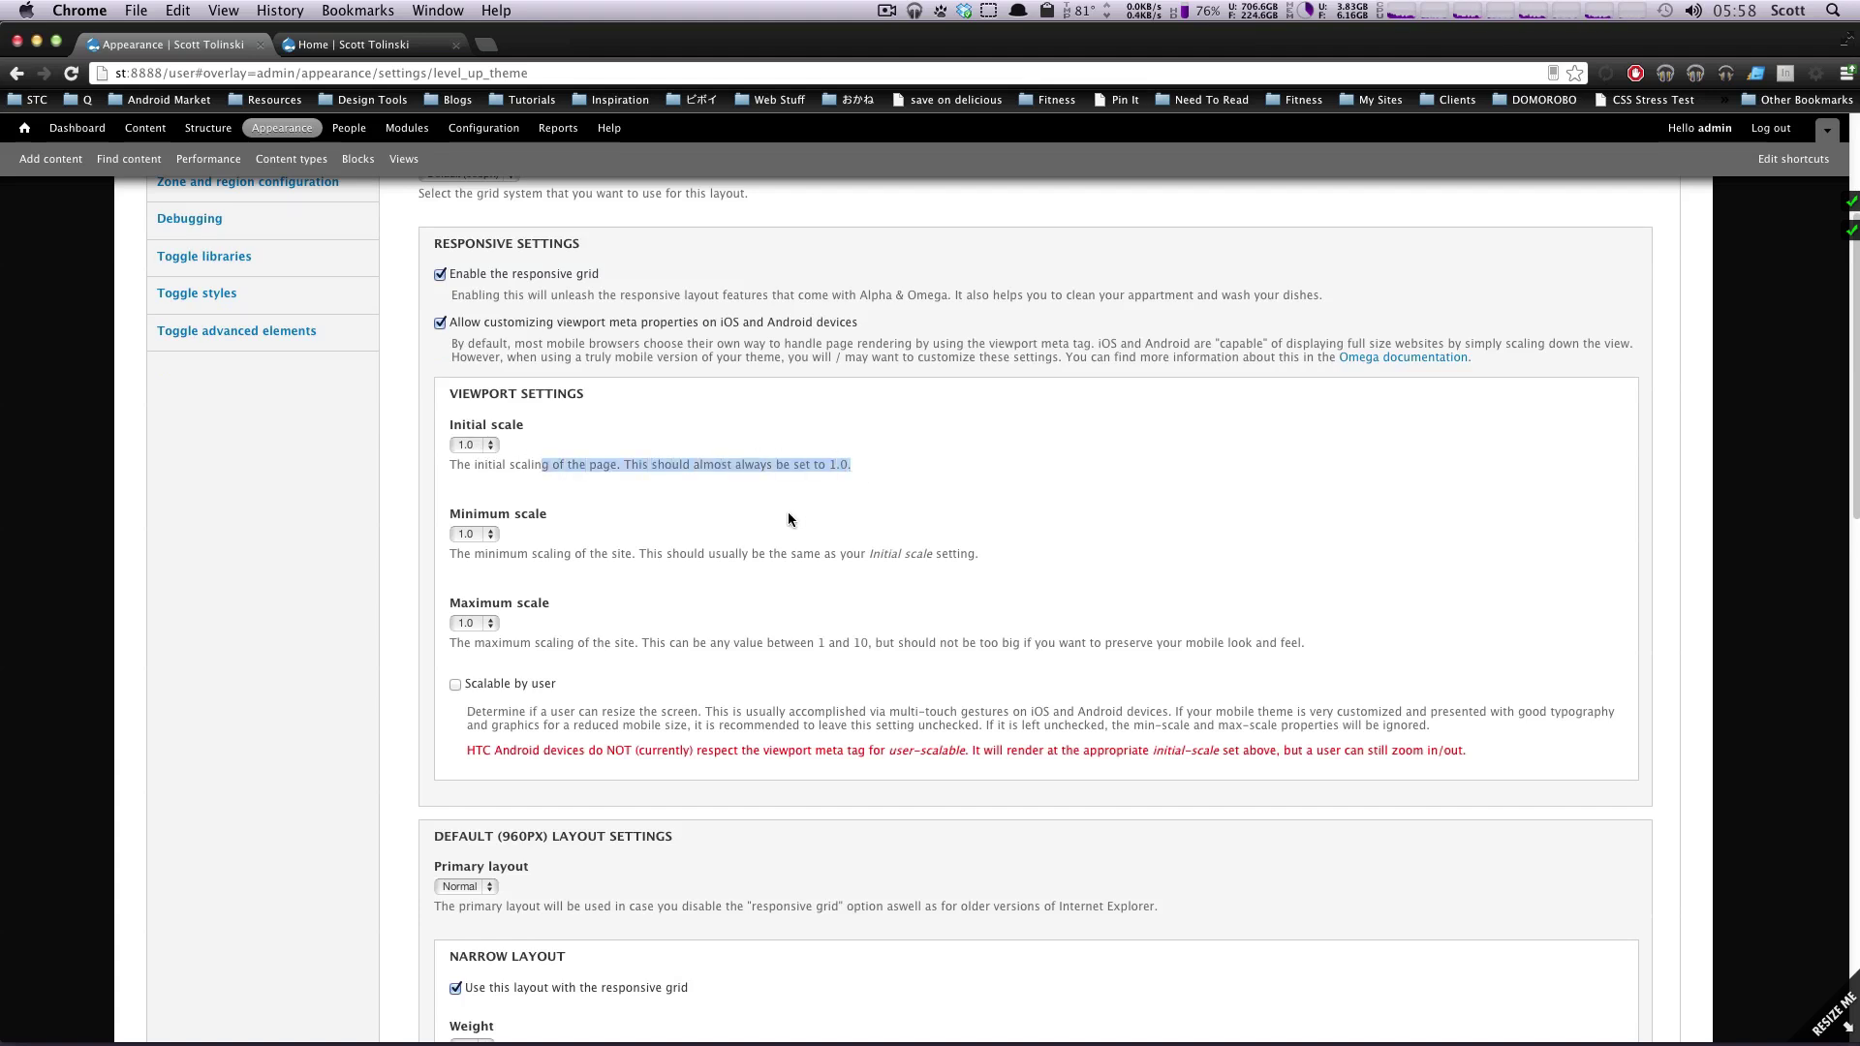
pyautogui.click(578, 467)
pyautogui.moveTo(667, 465); pyautogui.dragTo(763, 480)
pyautogui.moveTo(547, 465); pyautogui.dragTo(532, 466)
pyautogui.moveTo(543, 554); pyautogui.dragTo(719, 566)
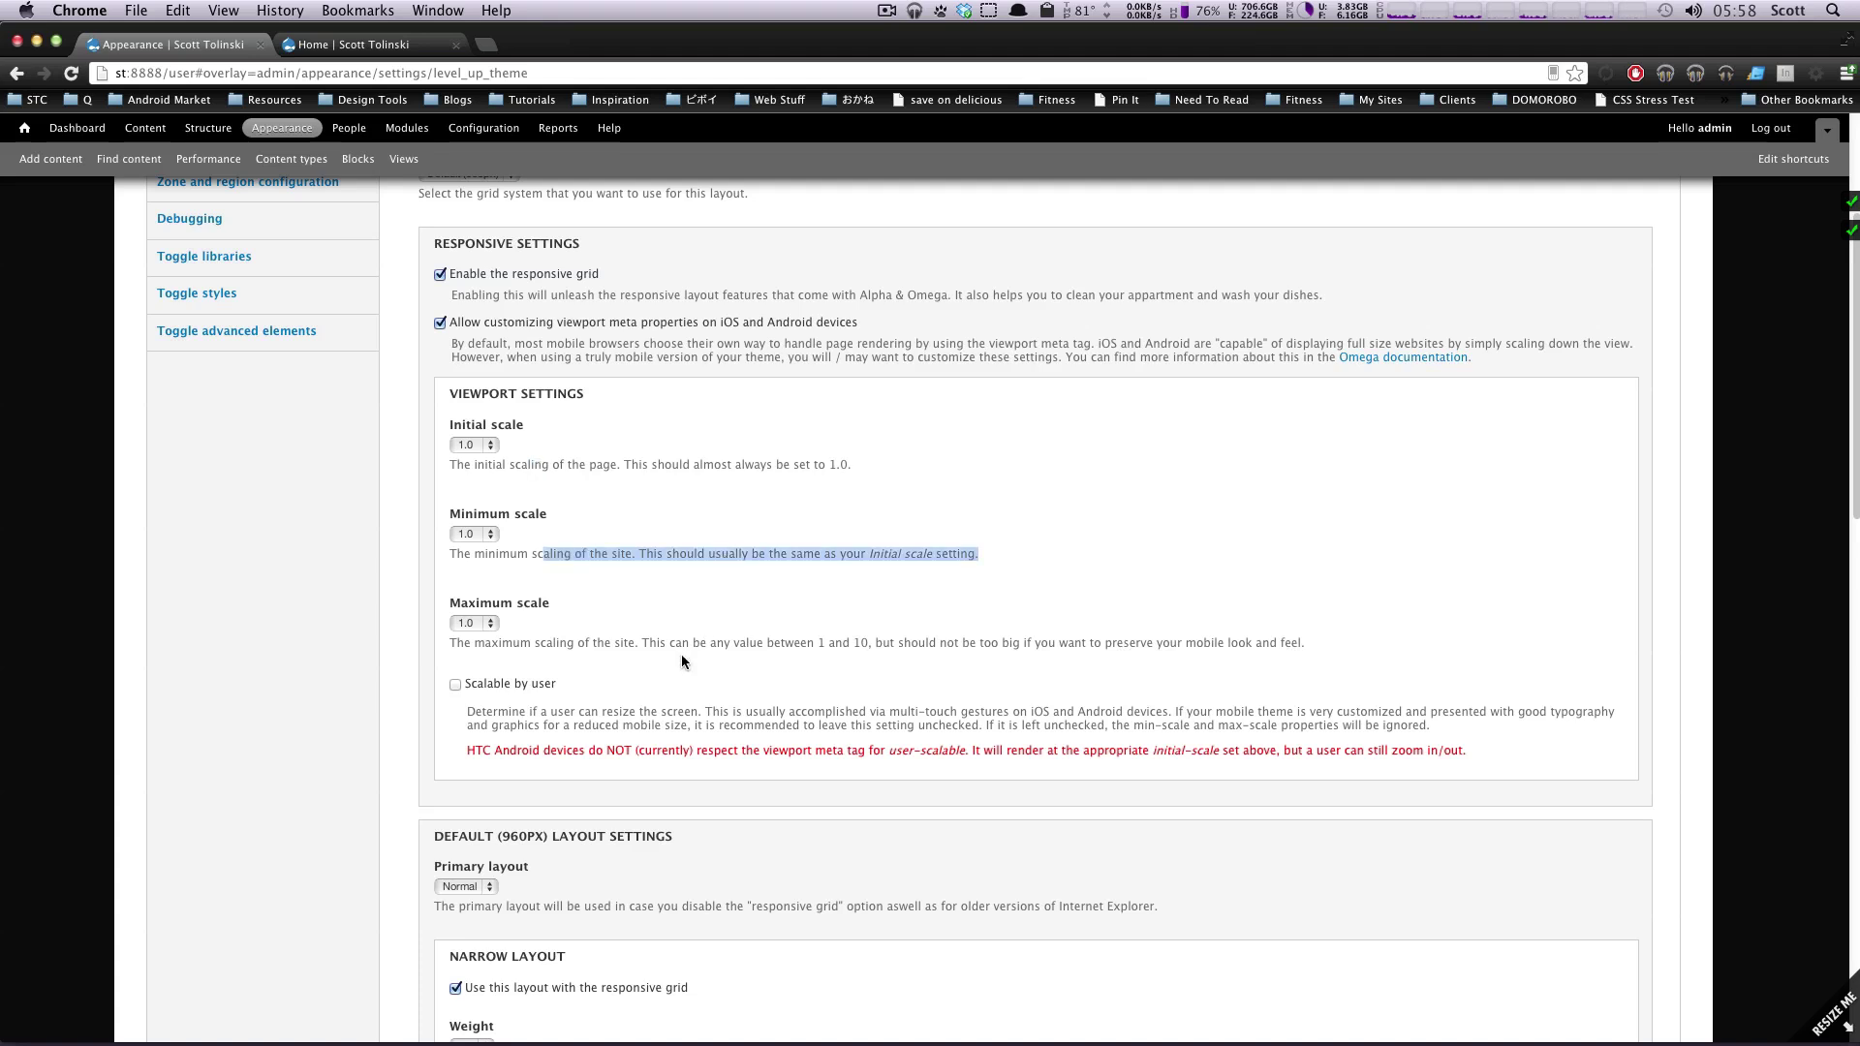
# Step: Review the Default (960px) layout settings, including the primary layout and the media queries of the narrow and normal layouts
pyautogui.scroll(-3, 673, 646)
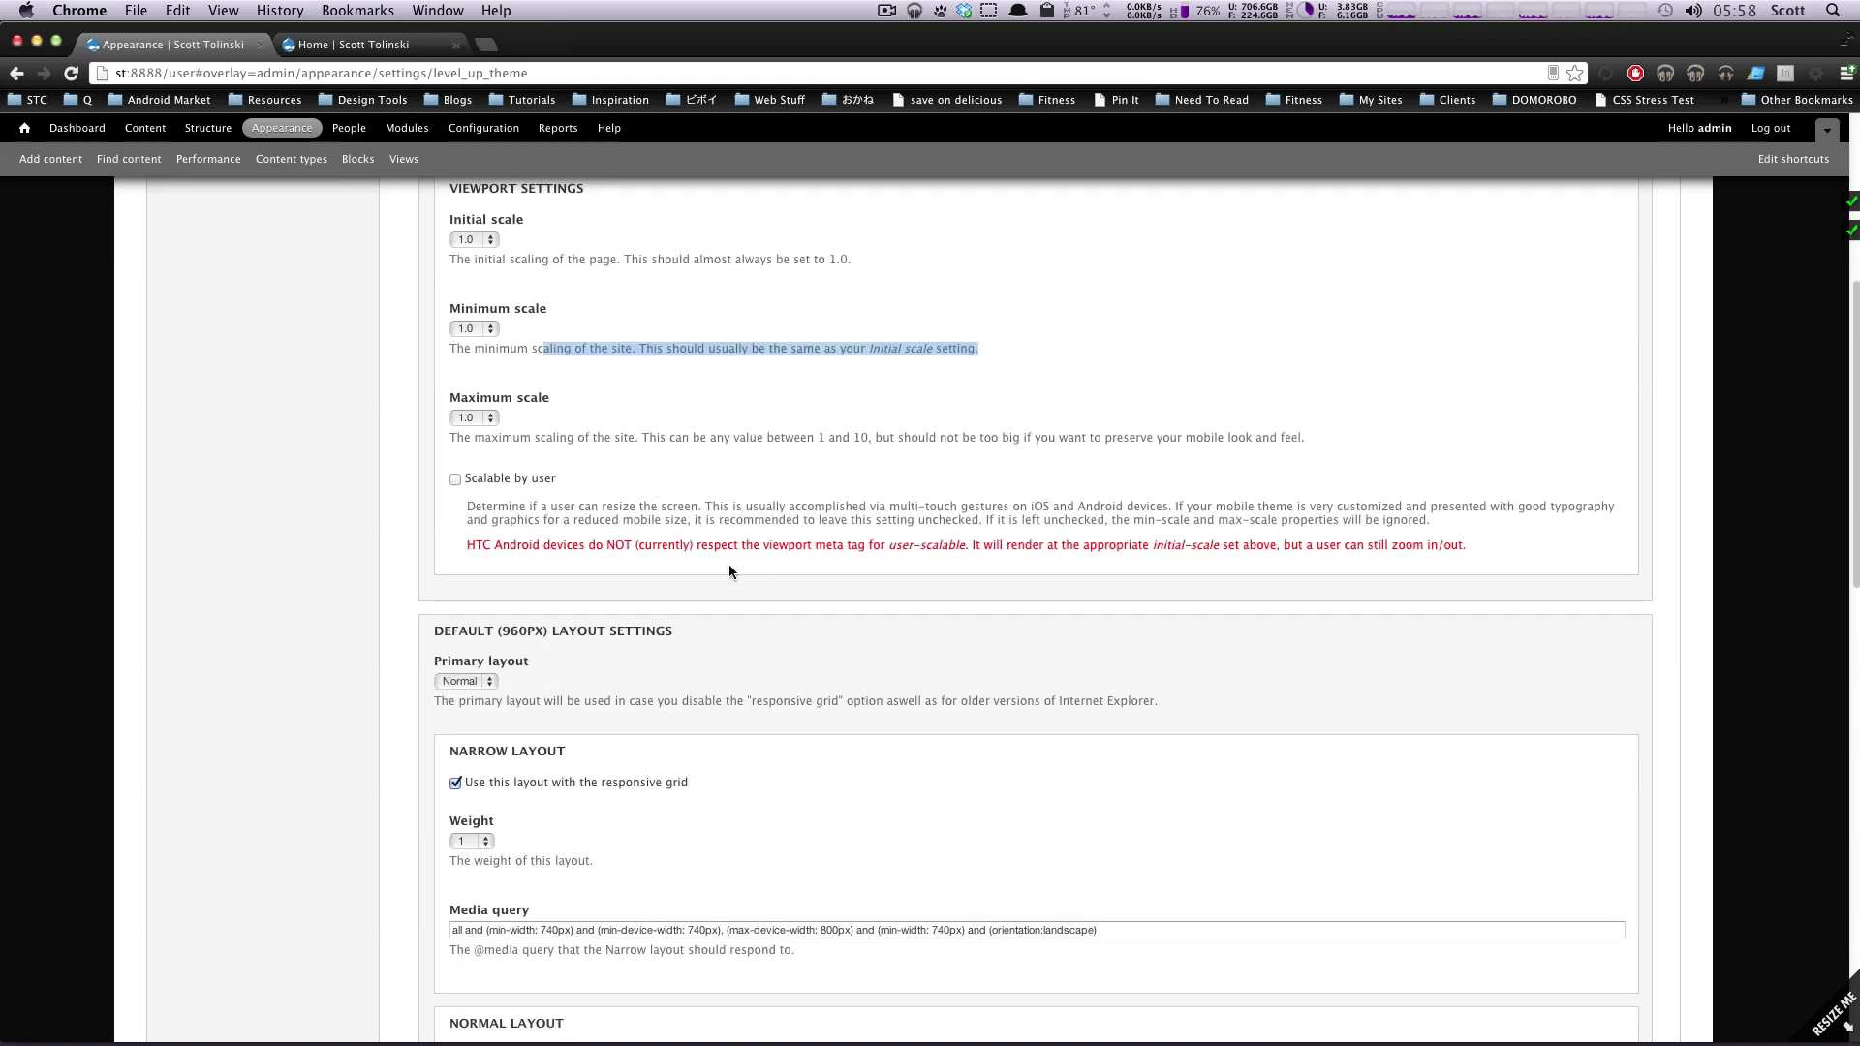
pyautogui.scroll(-3, 646, 696)
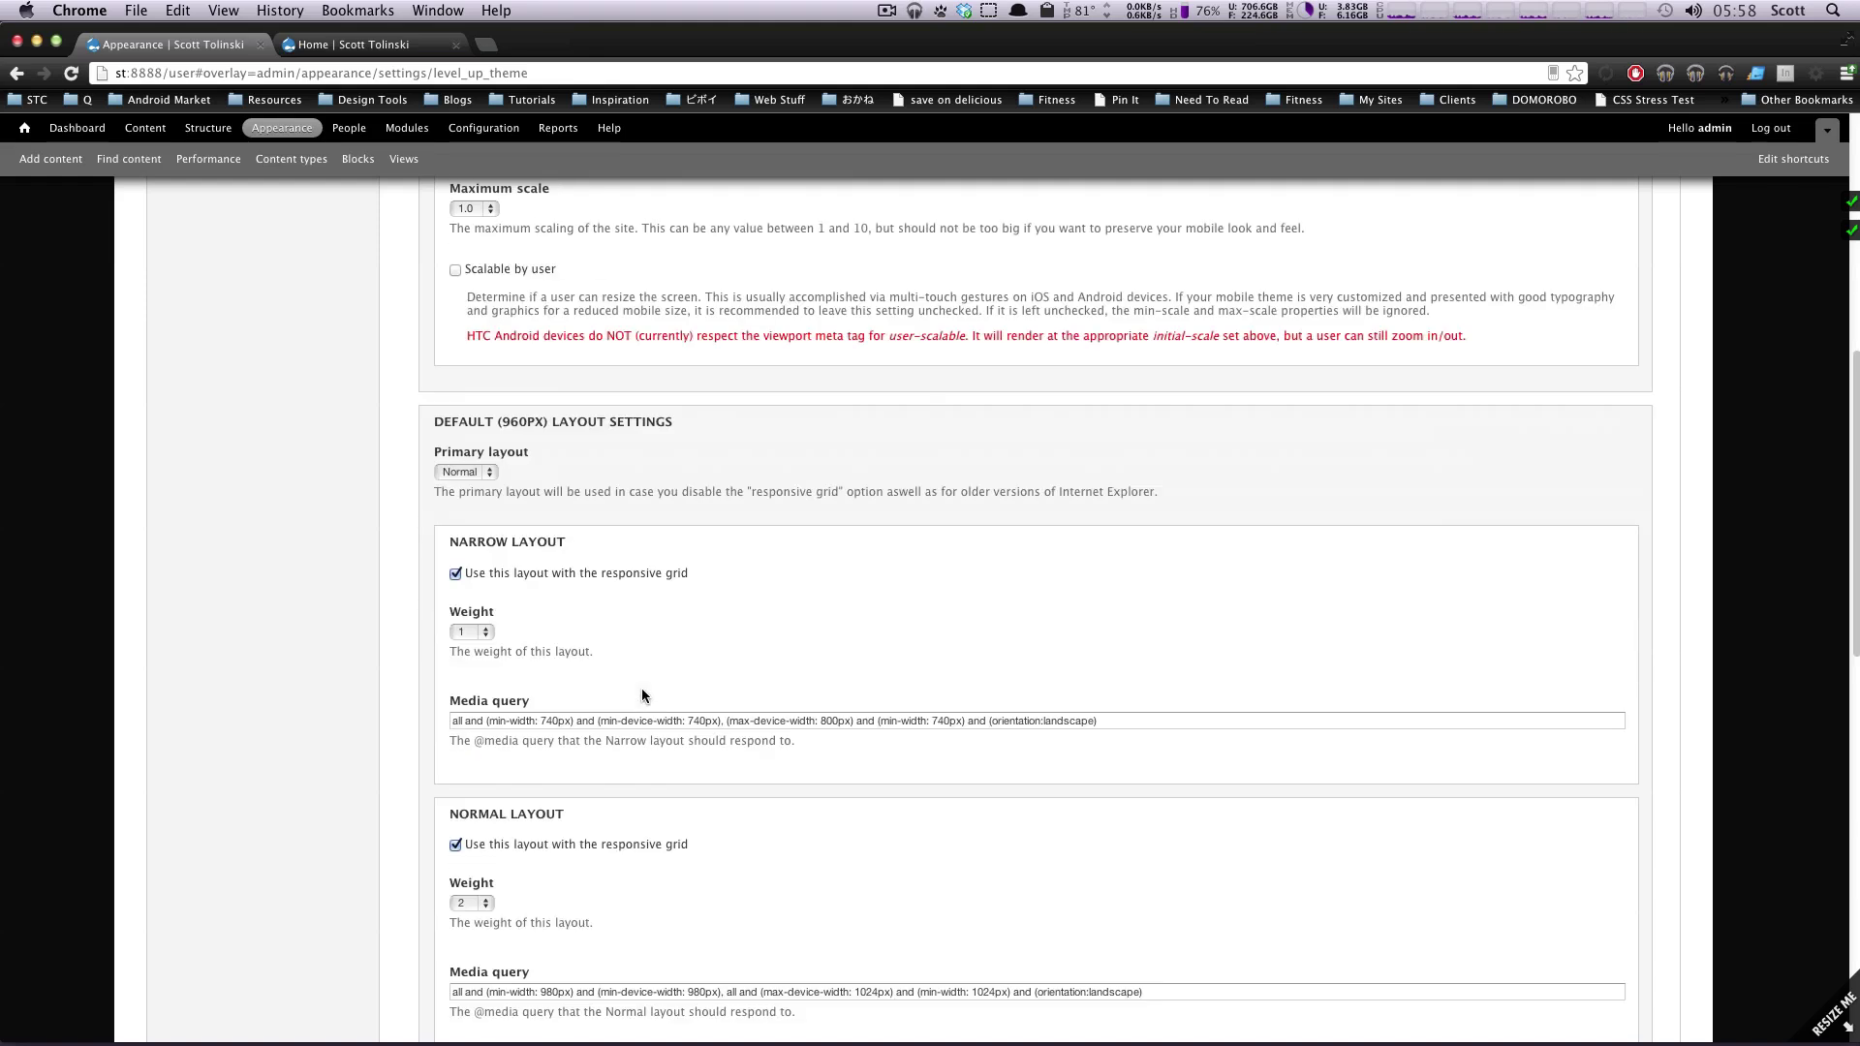
pyautogui.moveTo(503, 419); pyautogui.dragTo(713, 456)
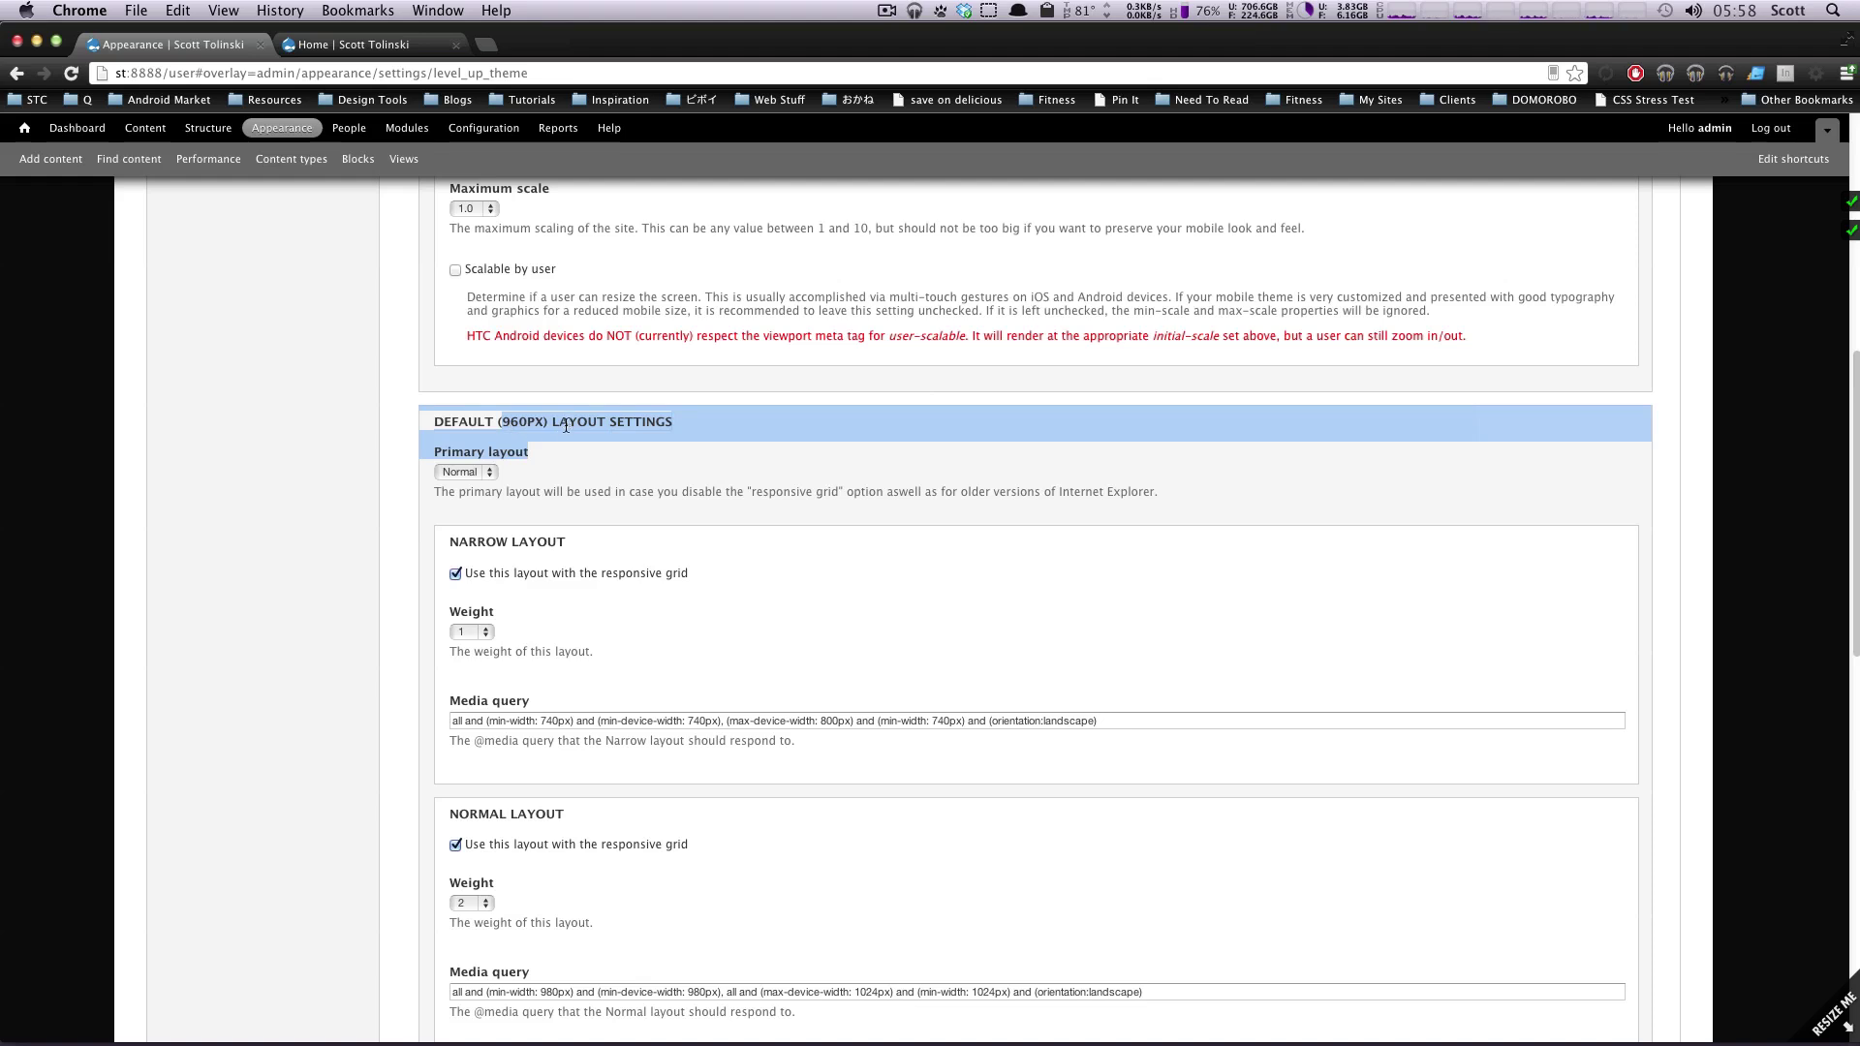
pyautogui.click(528, 450)
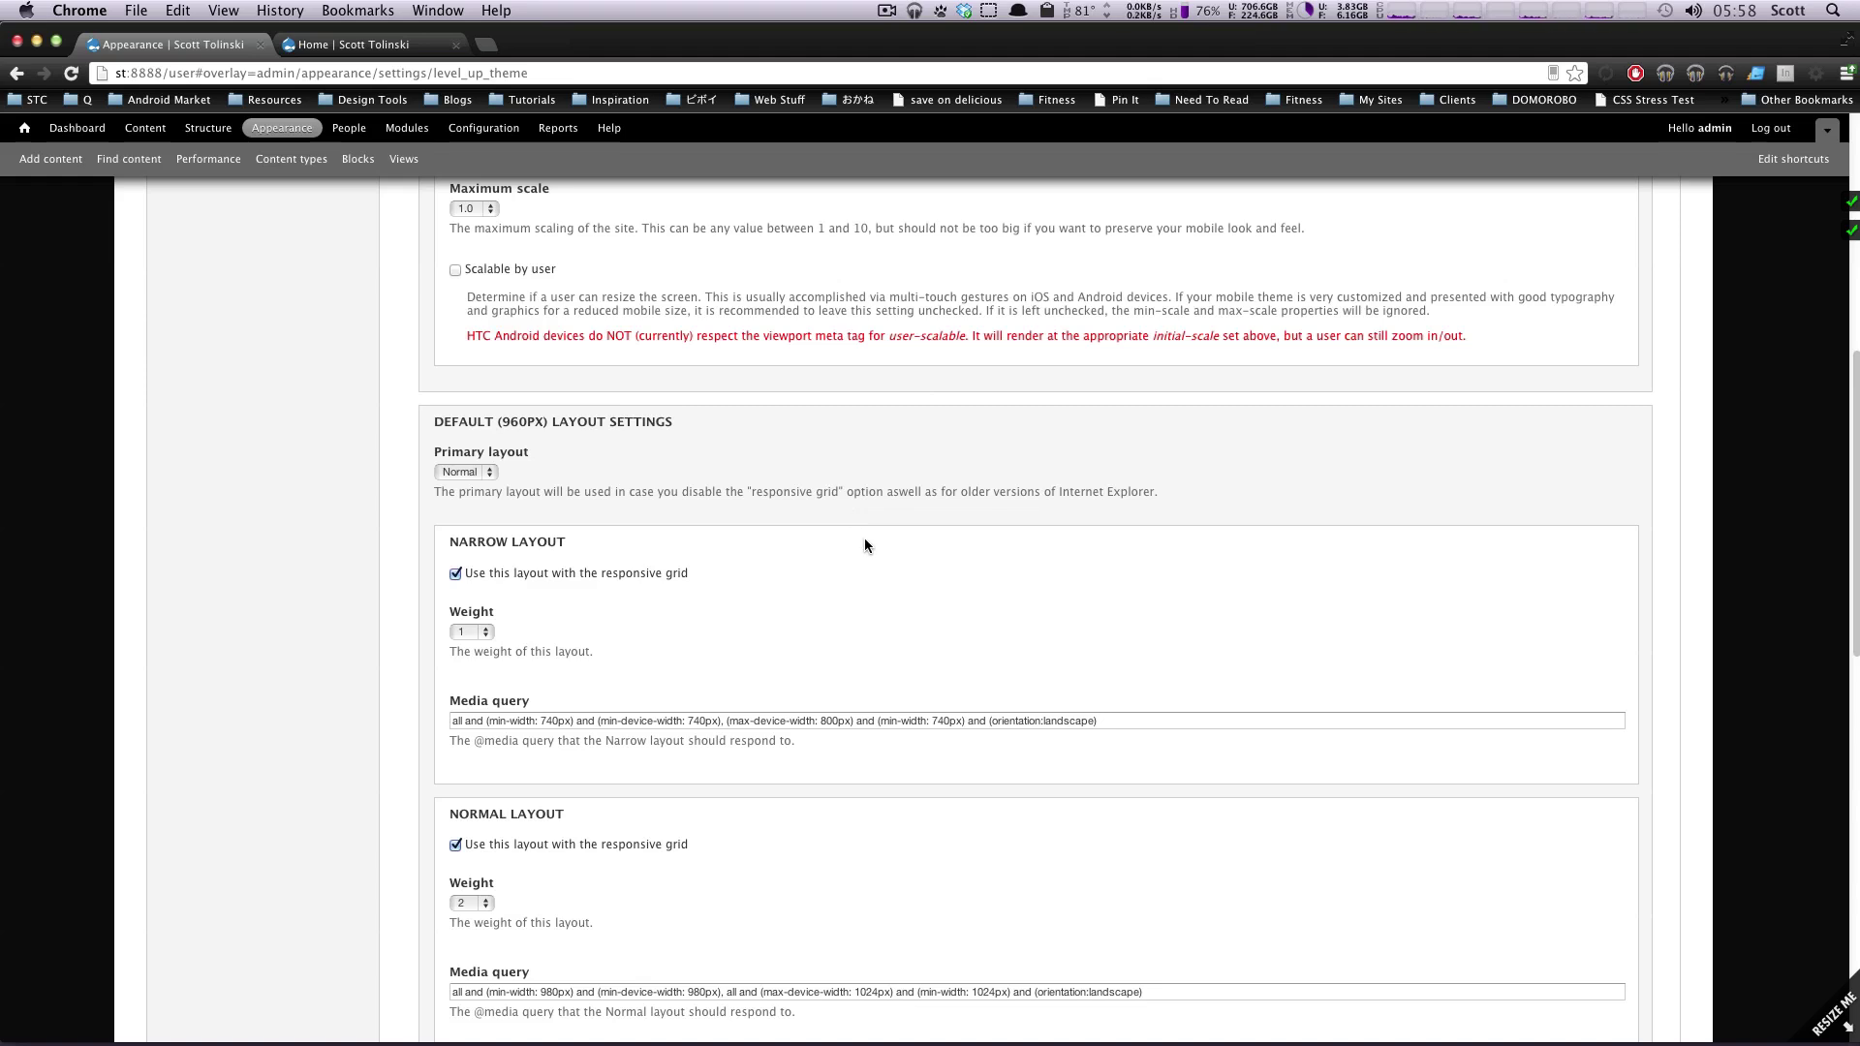
pyautogui.scroll(-3, 864, 545)
pyautogui.scroll(10, 864, 667)
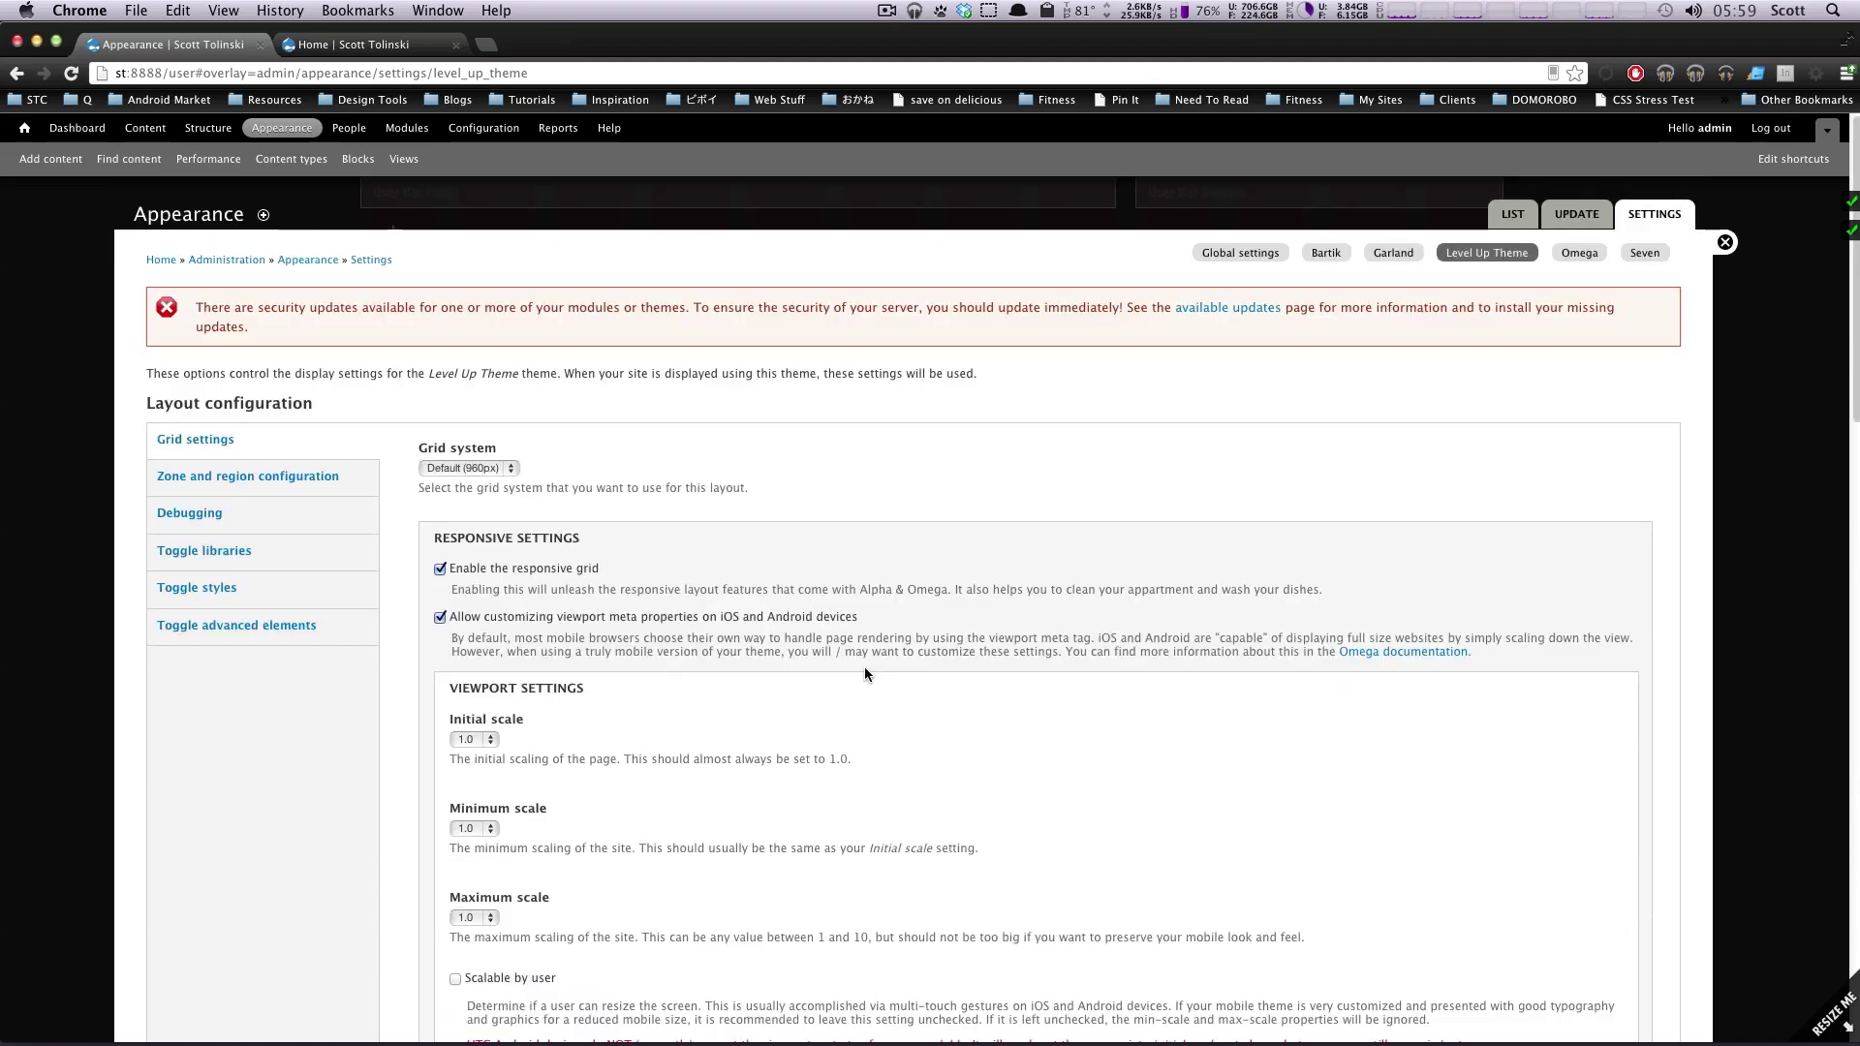
# Step: Look over the theme's zone and region configuration, and open its debugging settings
pyautogui.click(339, 488)
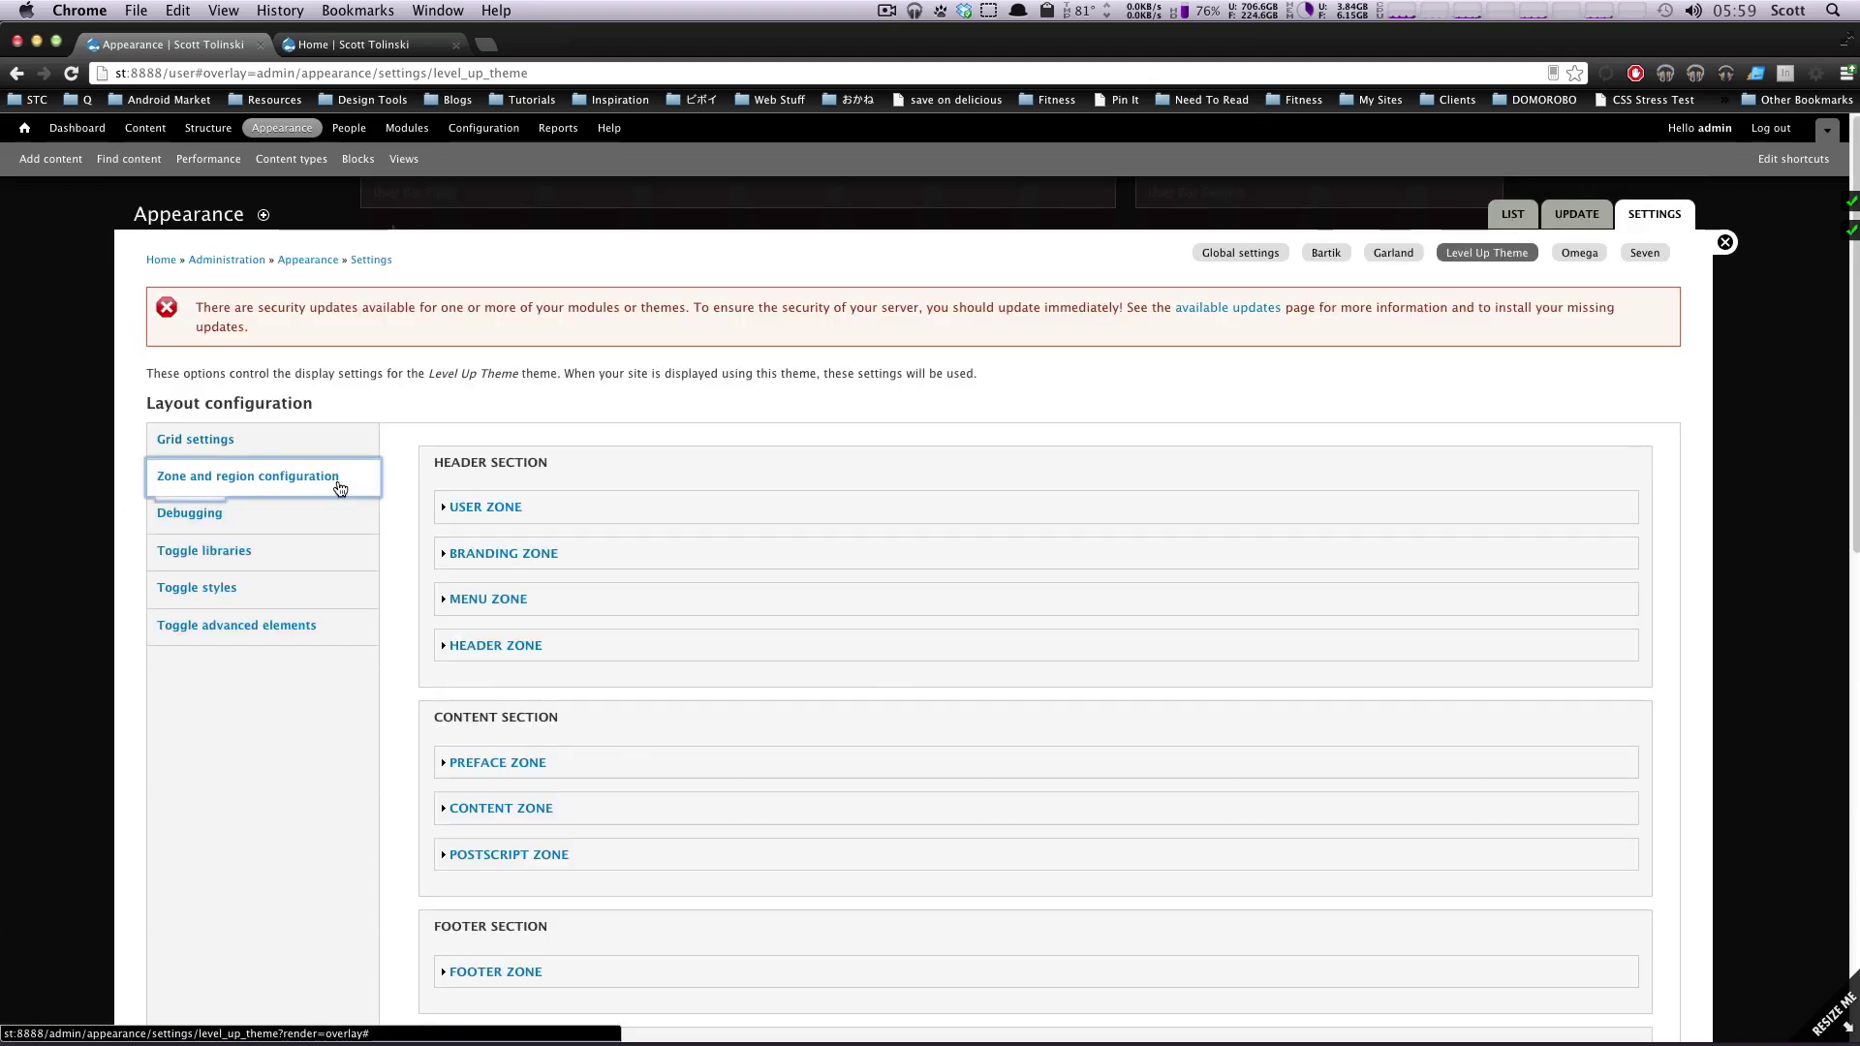
pyautogui.scroll(-5, 549, 634)
pyautogui.click(554, 642)
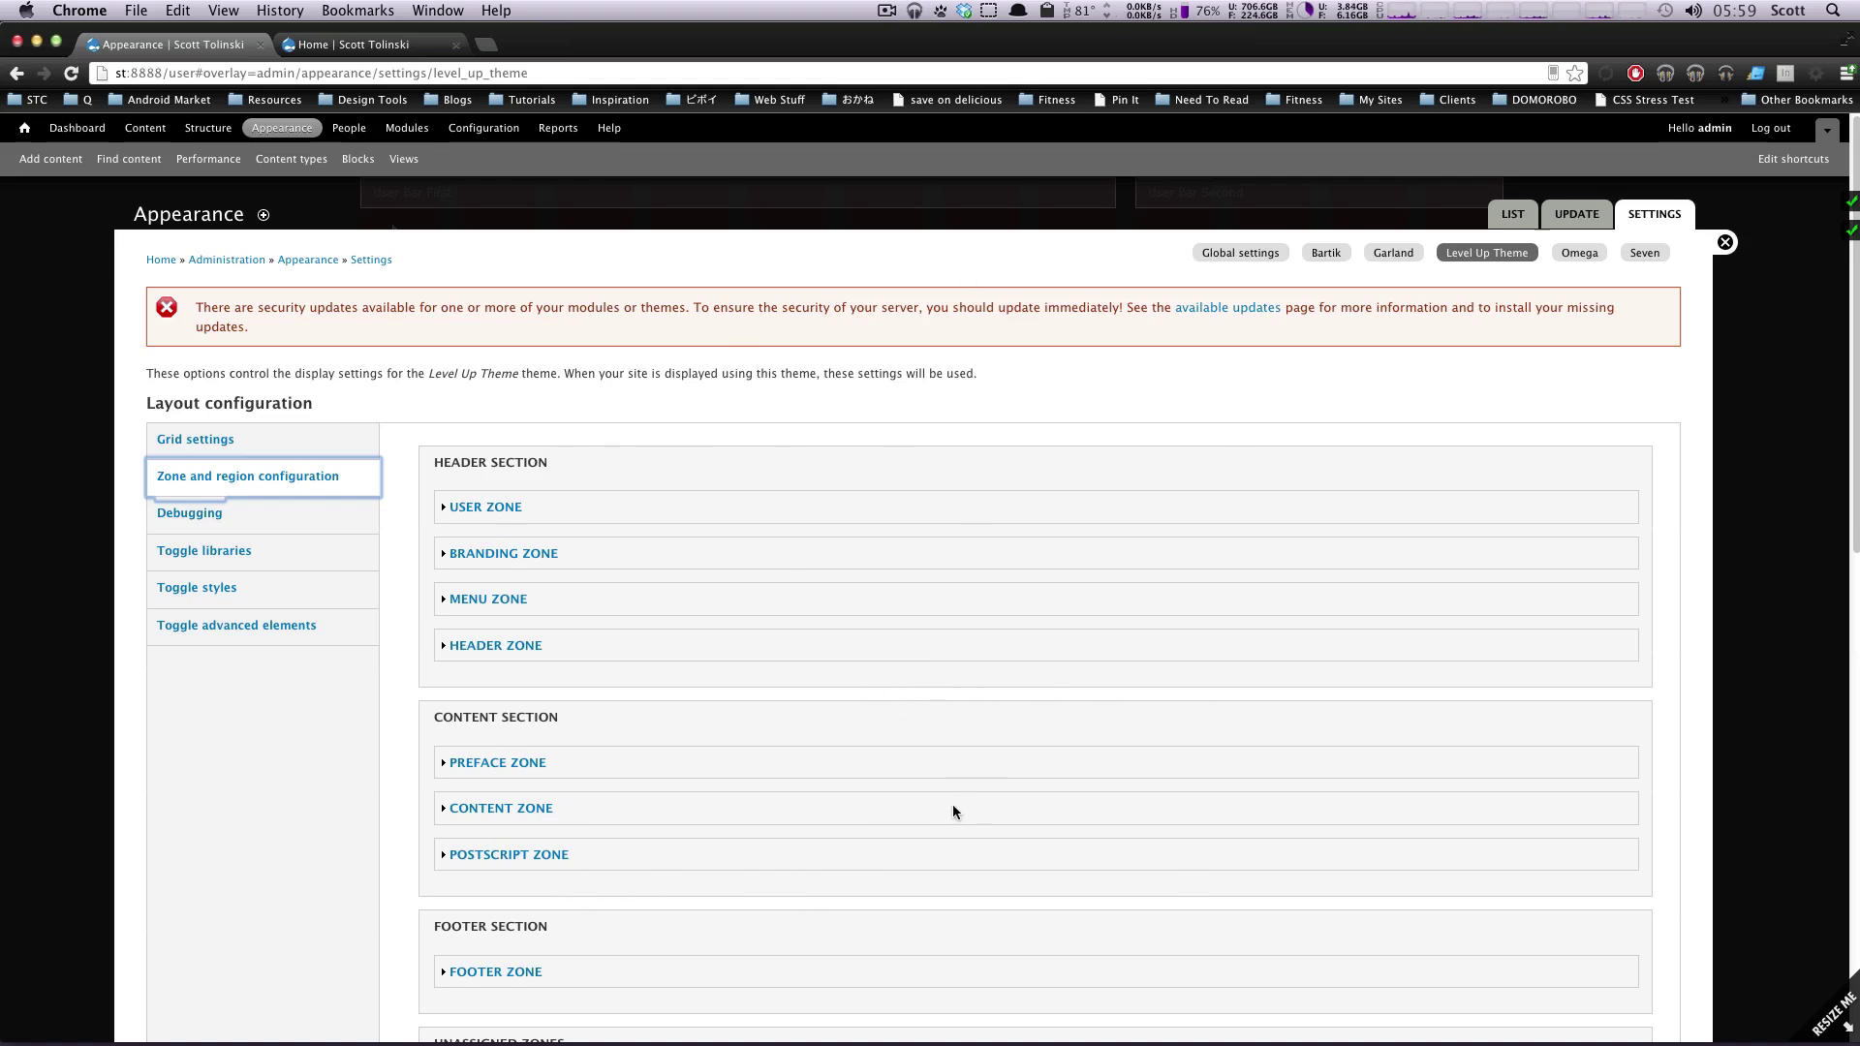
pyautogui.click(263, 523)
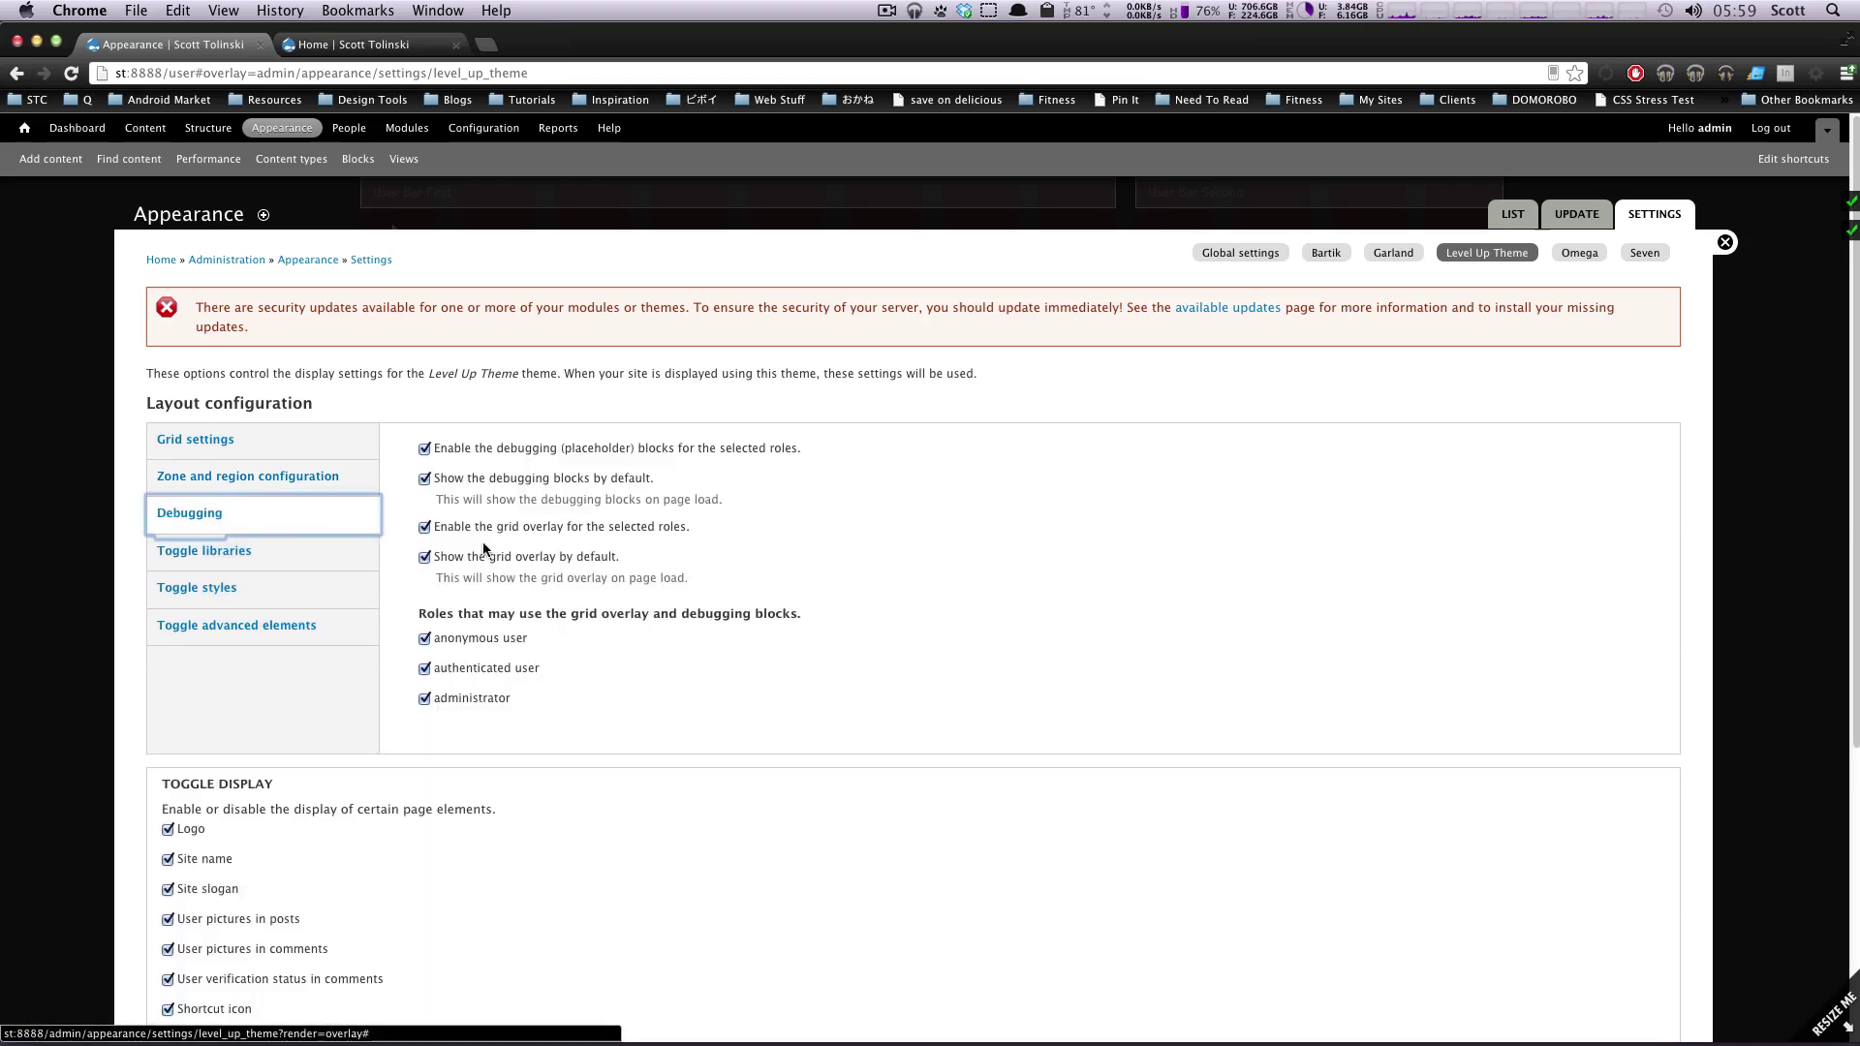
# Step: On the home page, turn the grid overlay and the debugging blocks off and on again
pyautogui.click(281, 49)
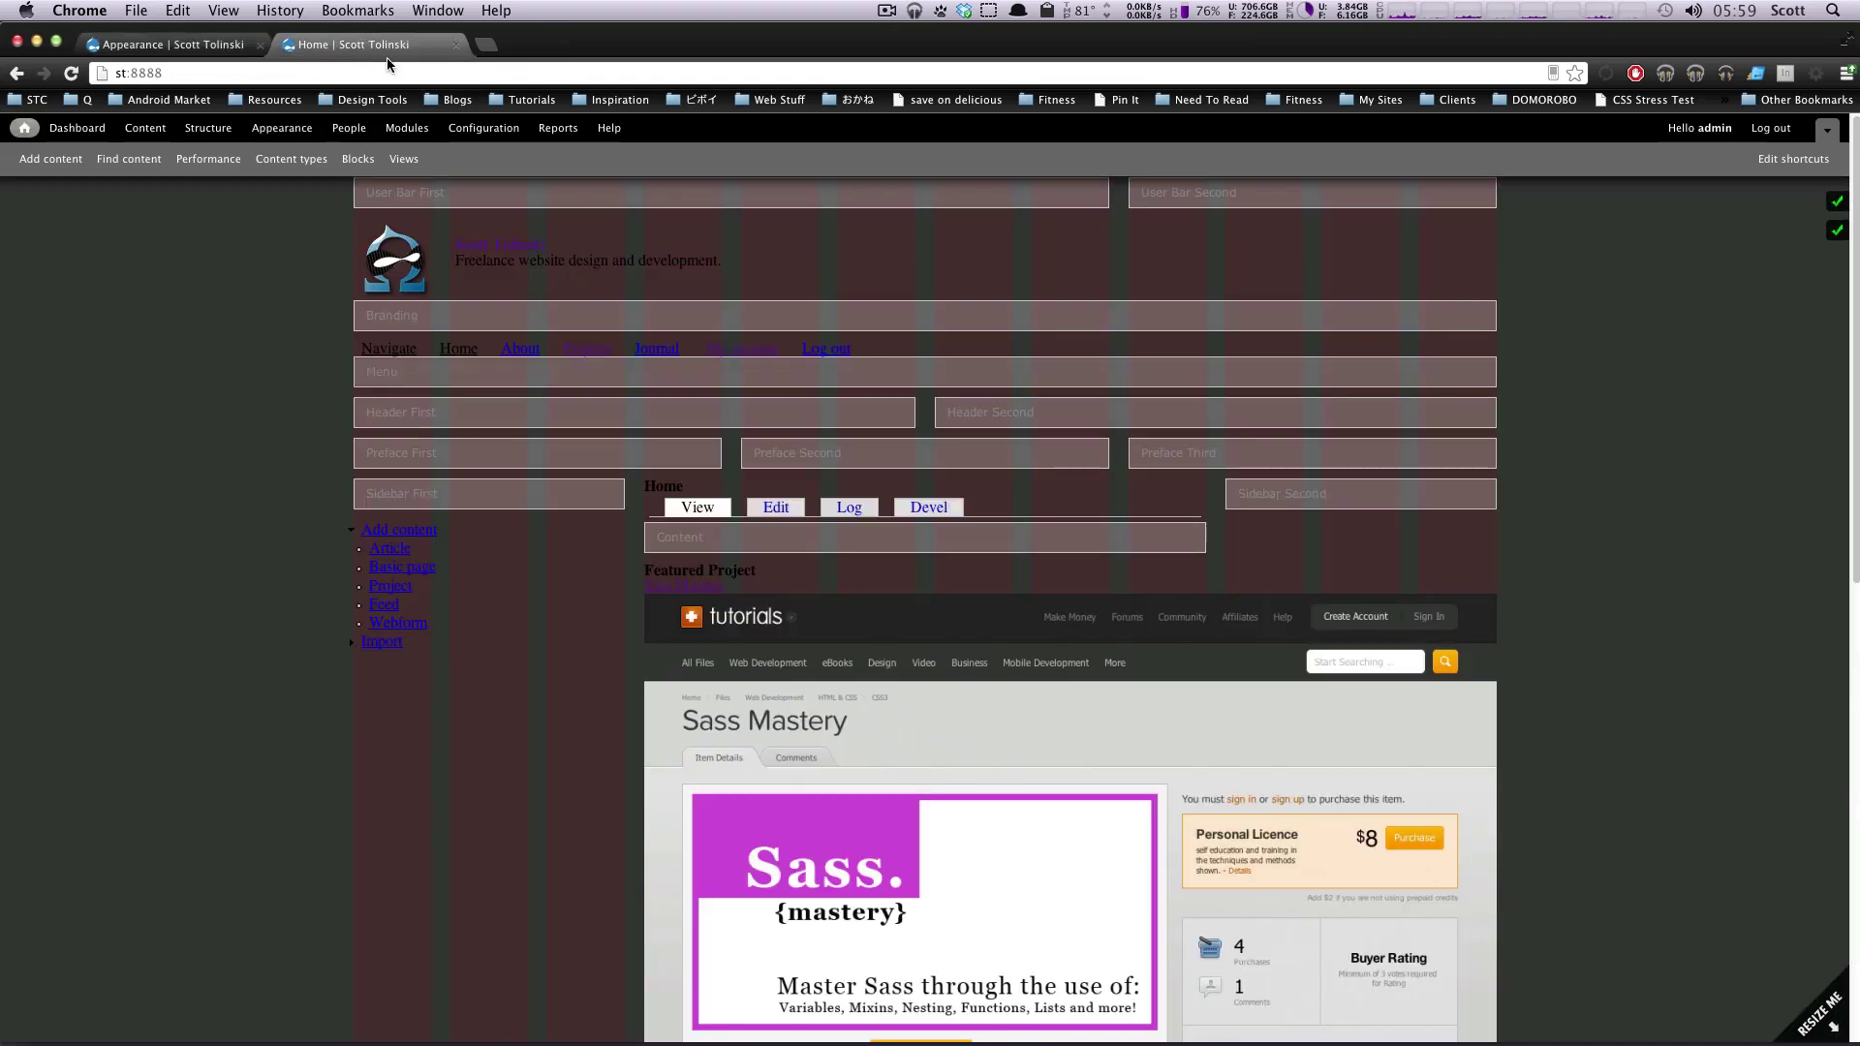
pyautogui.click(1837, 230)
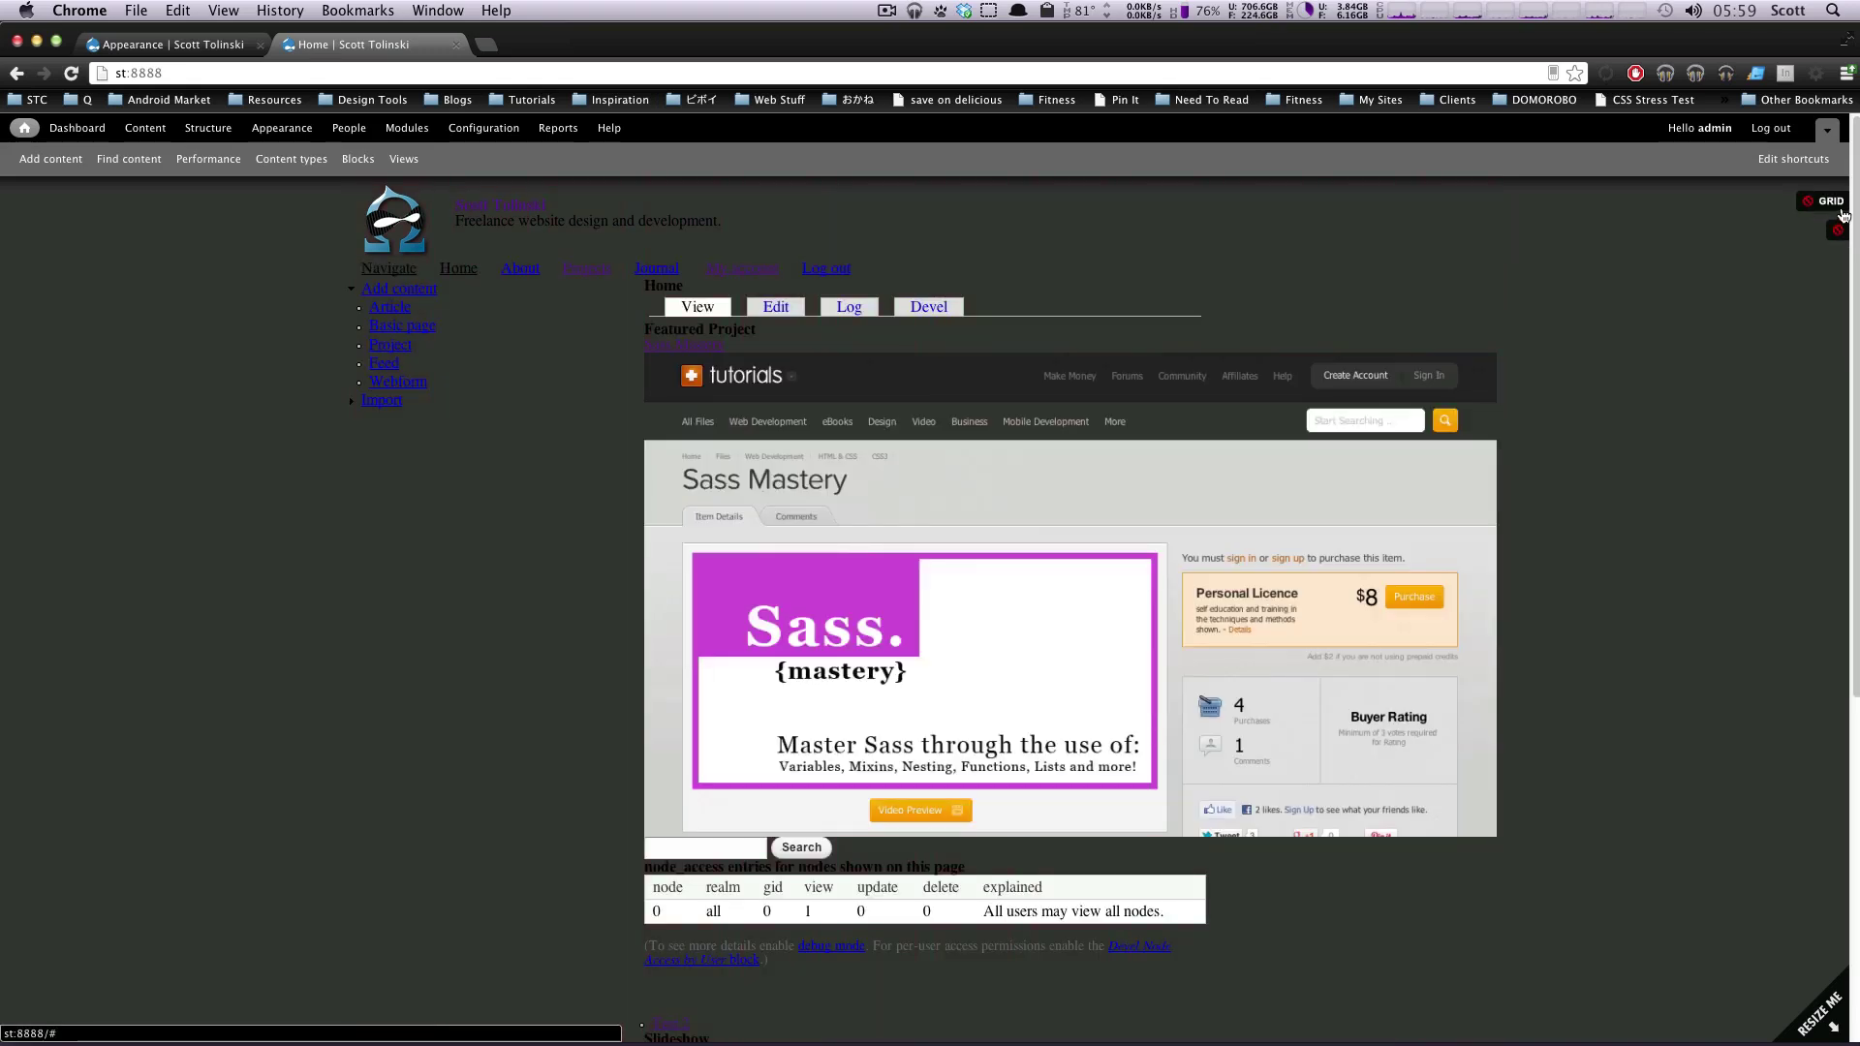
pyautogui.click(1832, 201)
pyautogui.click(1837, 231)
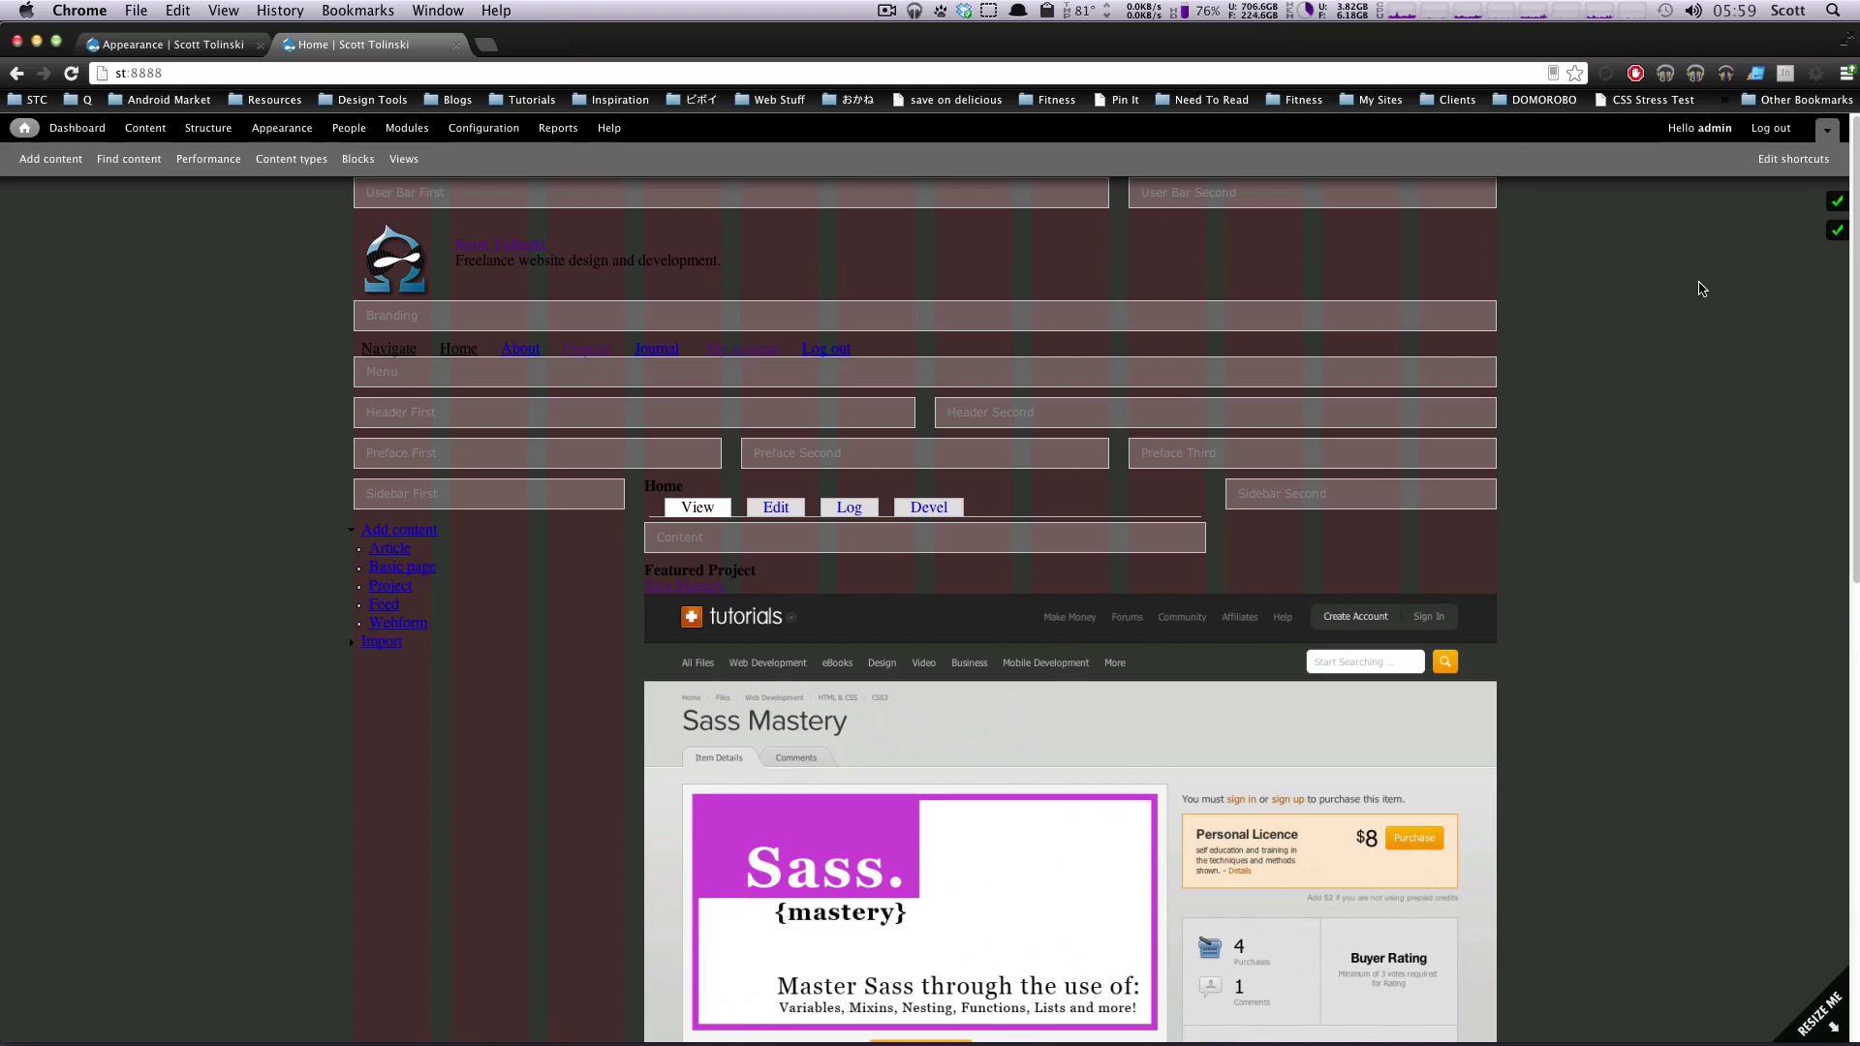
# Step: In the theme's debugging settings, stop showing the grid overlay and the debugging blocks by default, and save the configuration
pyautogui.click(121, 50)
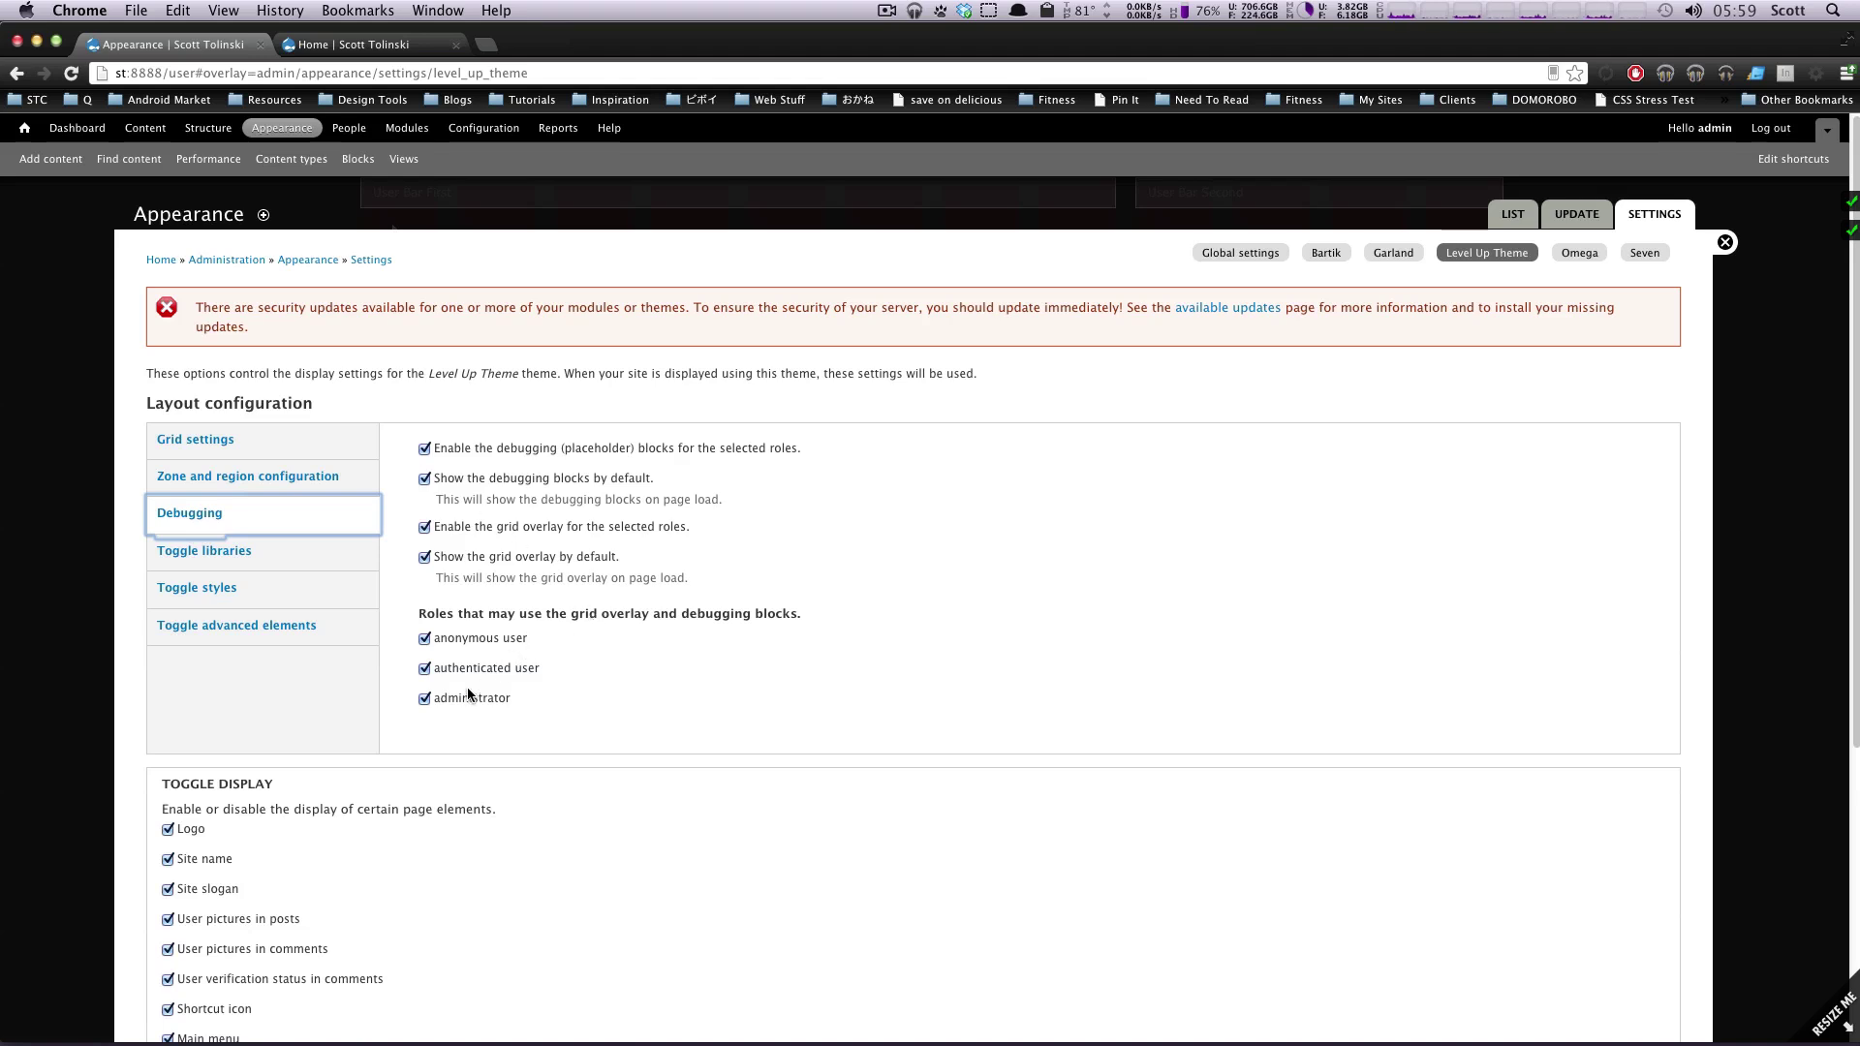
pyautogui.click(424, 558)
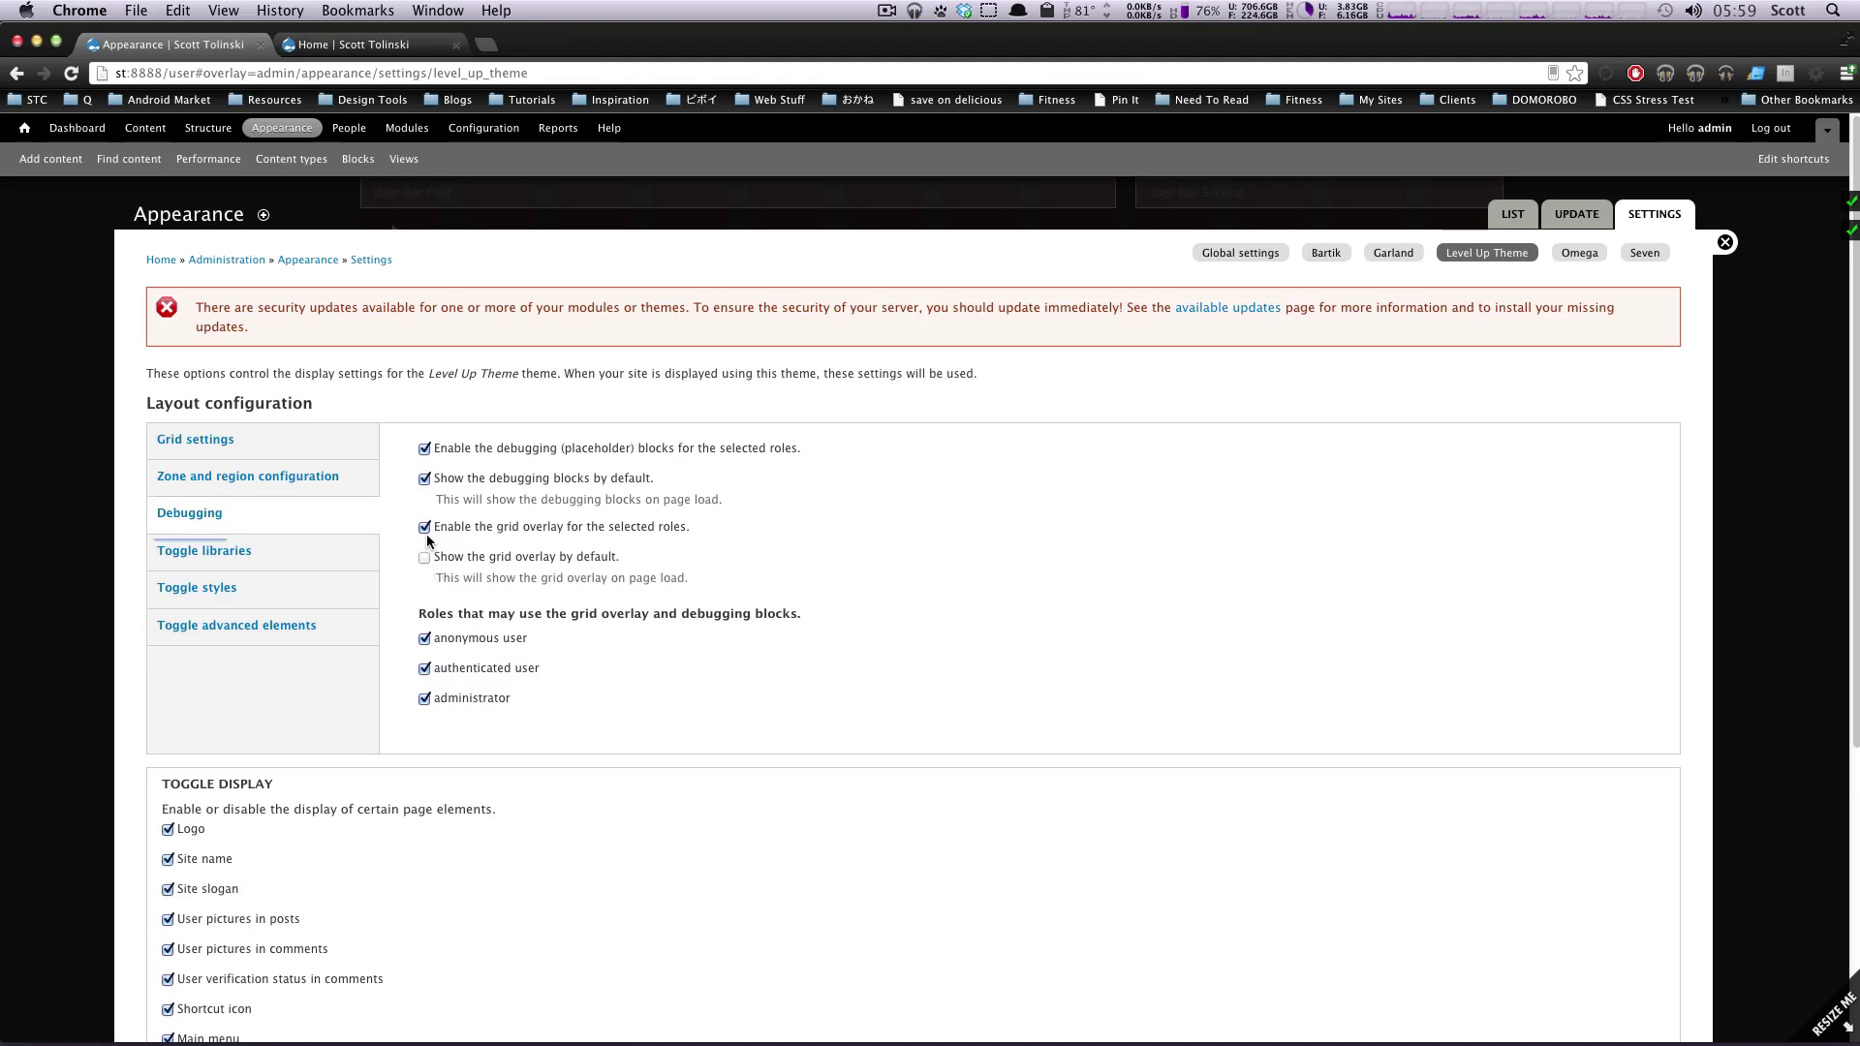
pyautogui.click(423, 478)
pyautogui.scroll(-3, 194, 1012)
pyautogui.scroll(-4, 194, 1012)
pyautogui.click(199, 952)
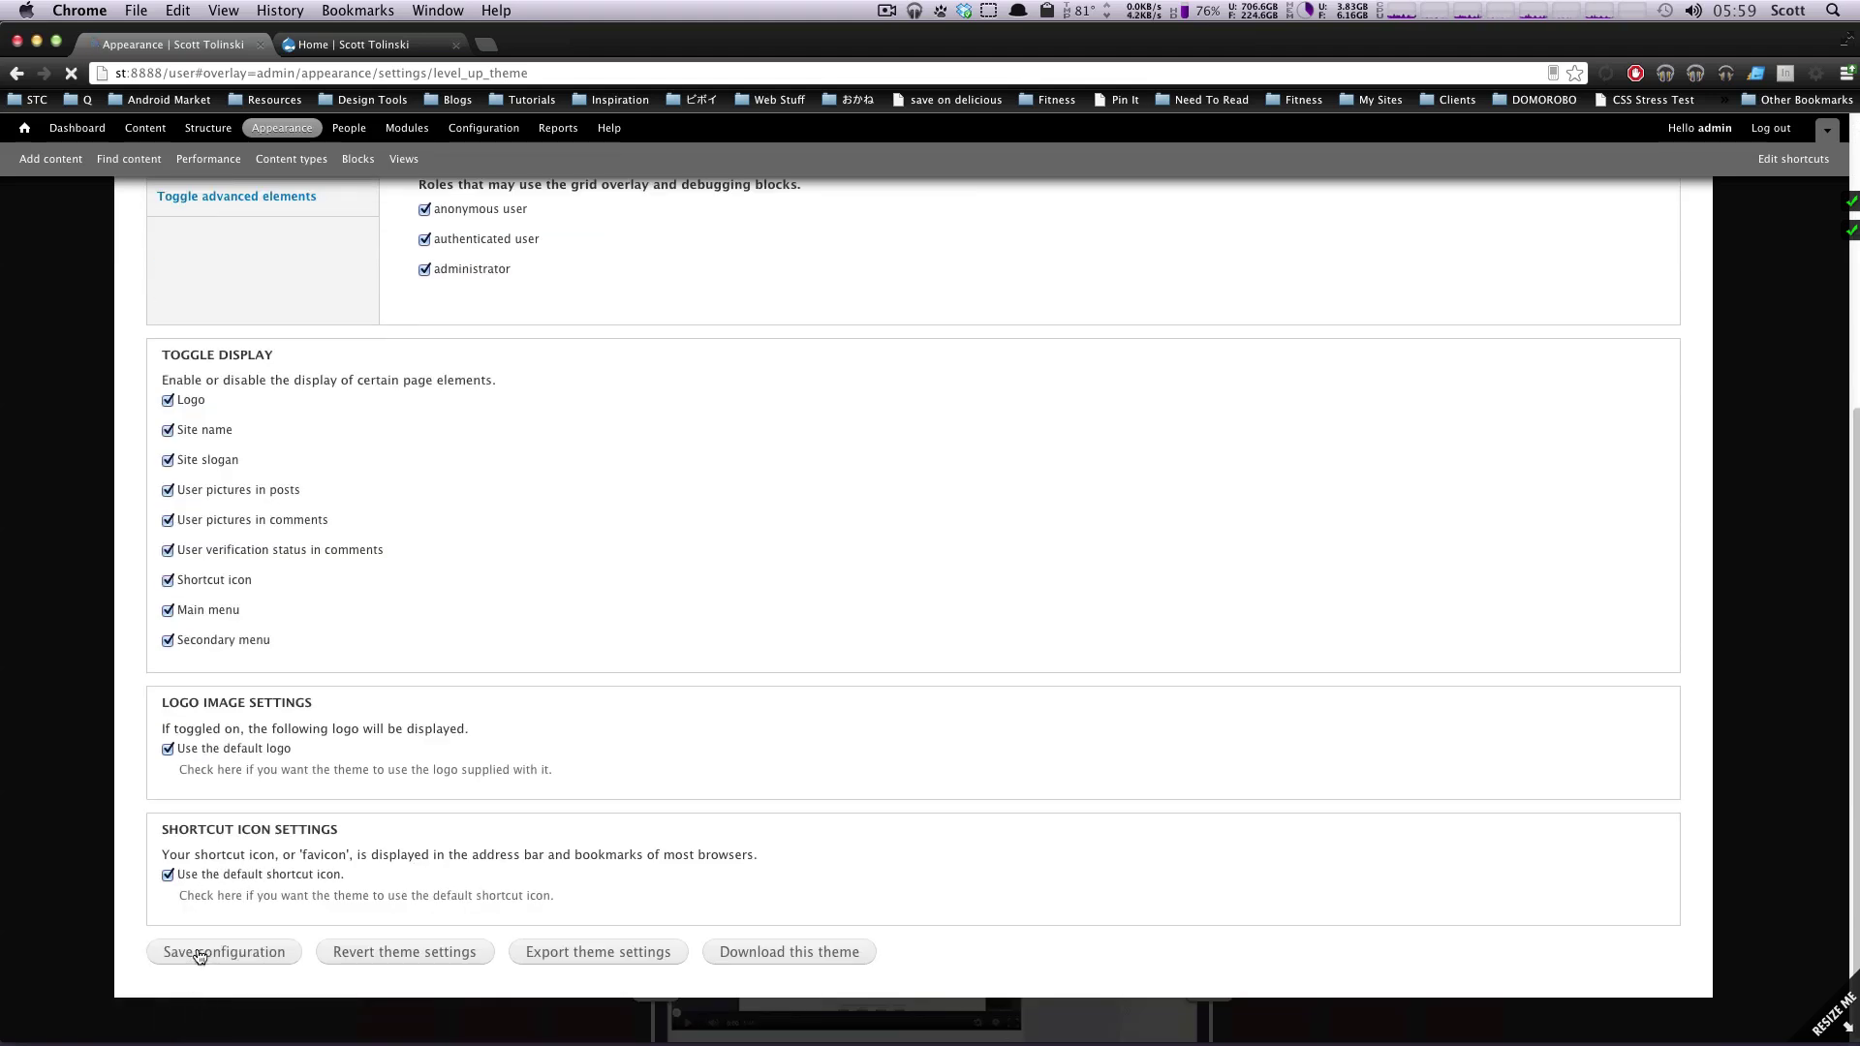
# Step: Reload the home page with the saved settings and turn on the grid overlay and the debugging blocks
pyautogui.click(407, 53)
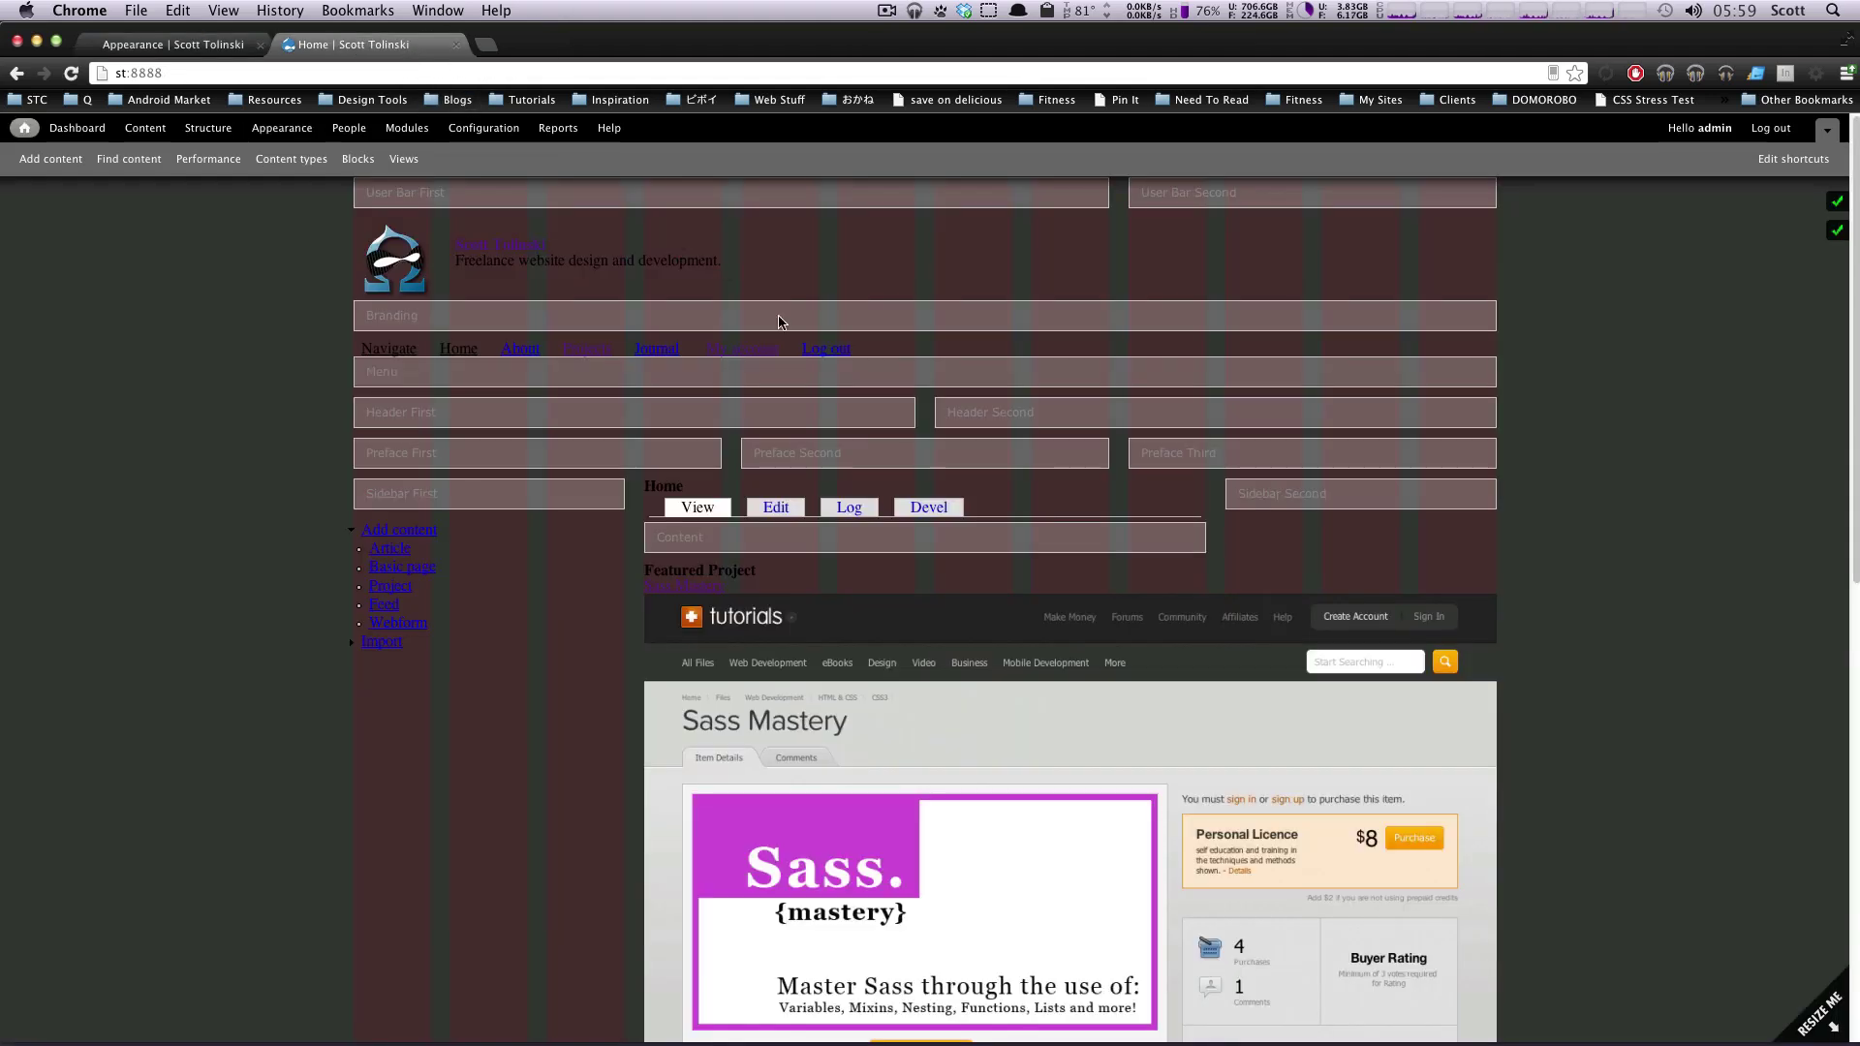
pyautogui.moveTo(872, 372); pyautogui.dragTo(1172, 606)
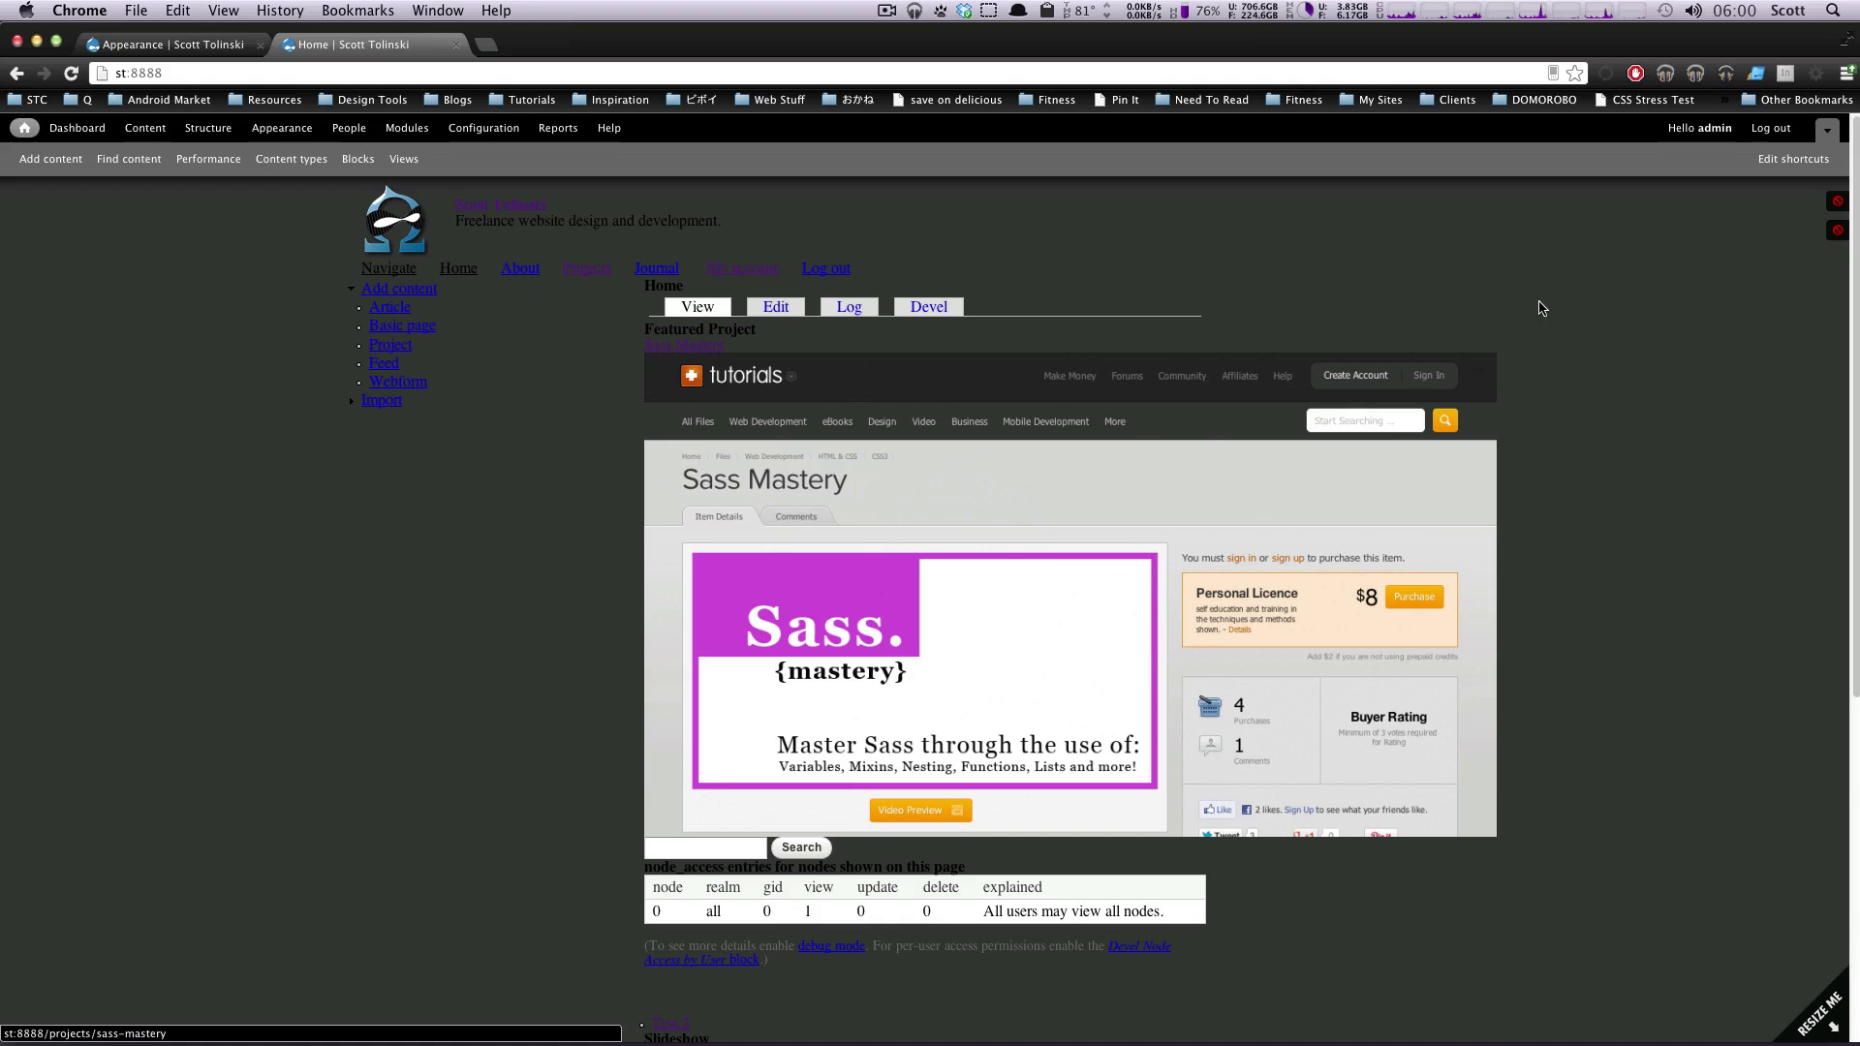
pyautogui.click(1837, 202)
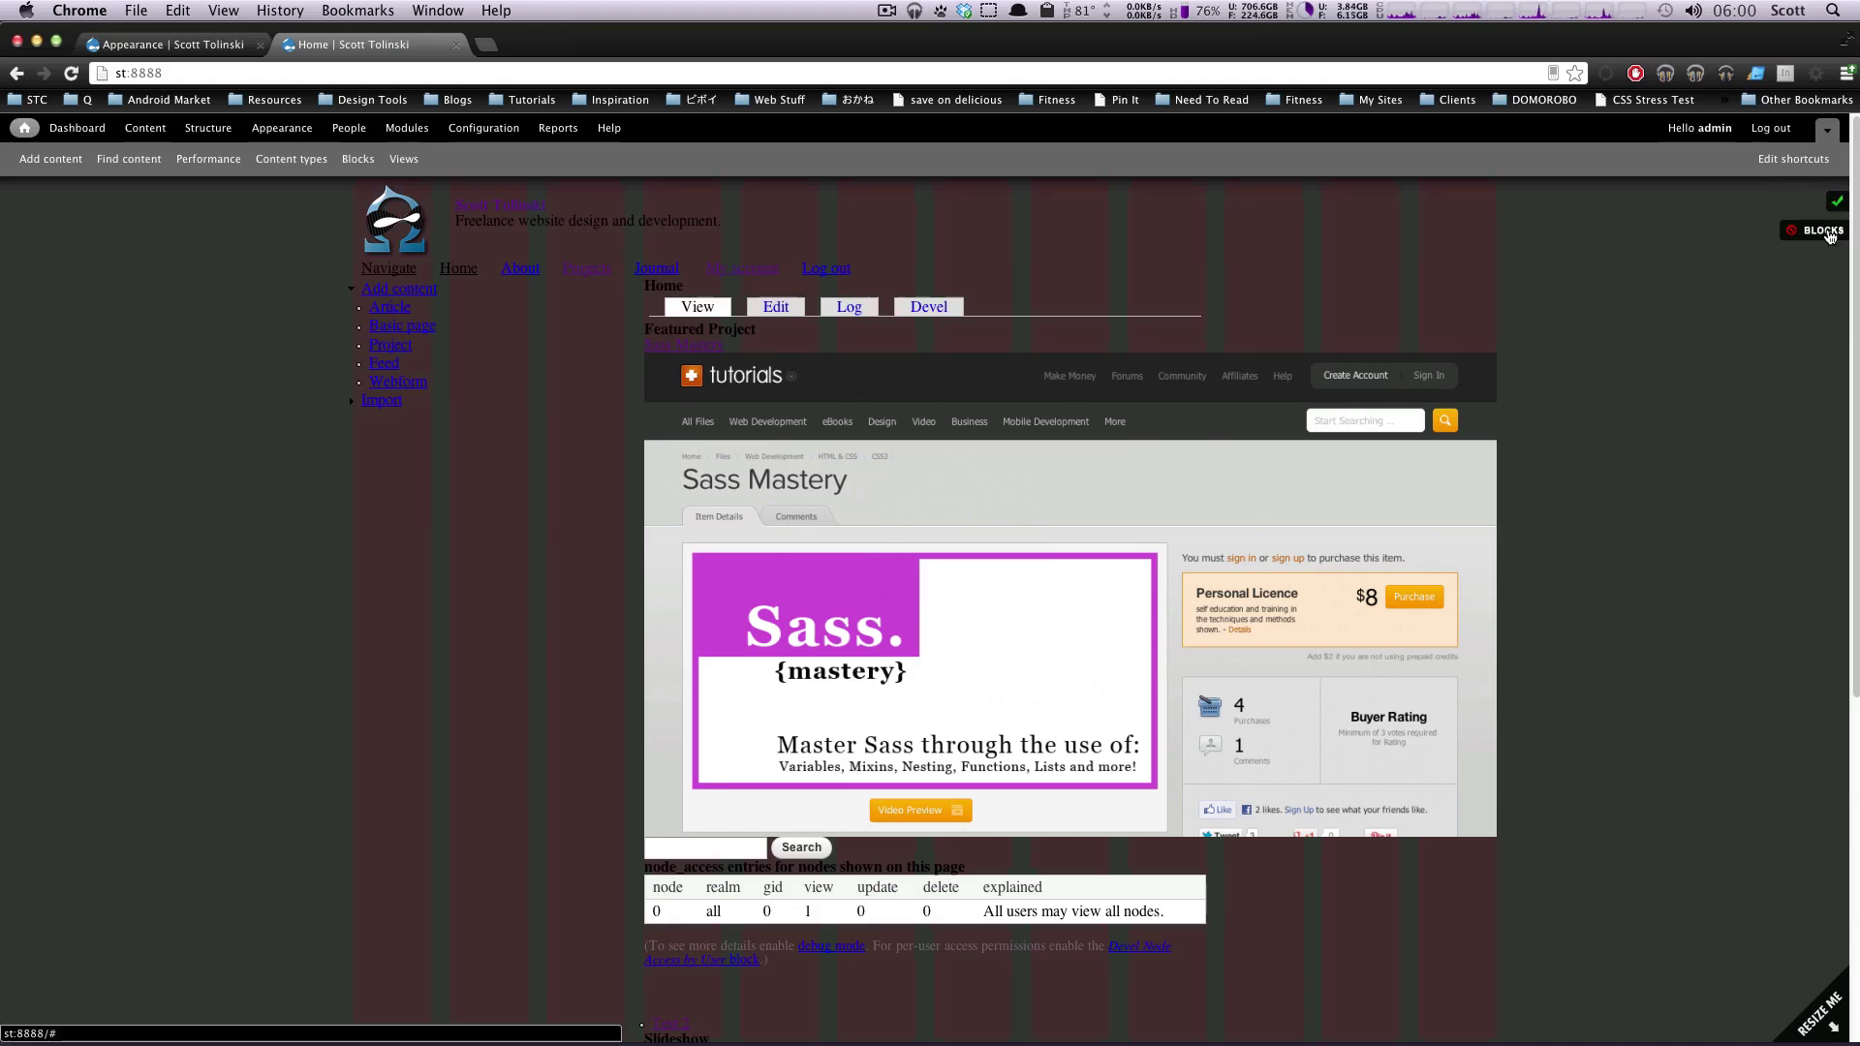
pyautogui.click(1828, 233)
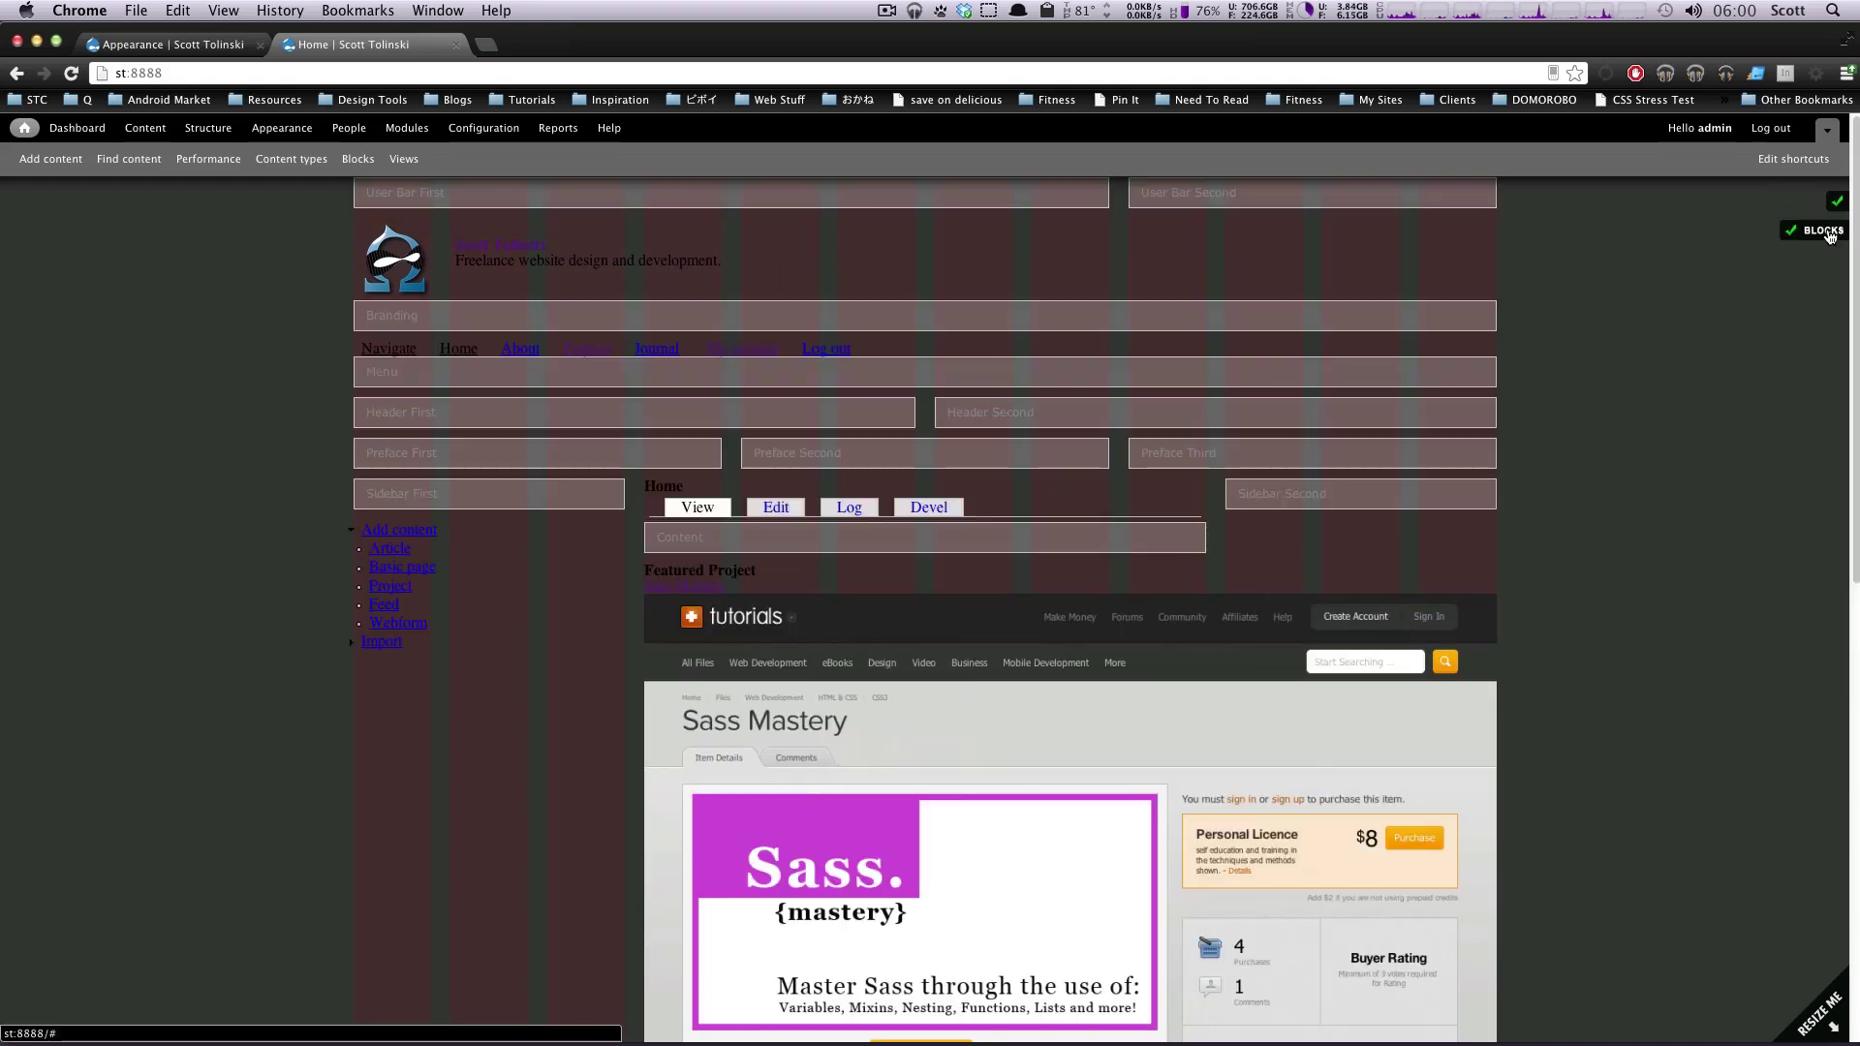
# Step: In the theme's debugging settings, remove the anonymous user and authenticated user roles, leaving only administrator allowed
pyautogui.click(181, 45)
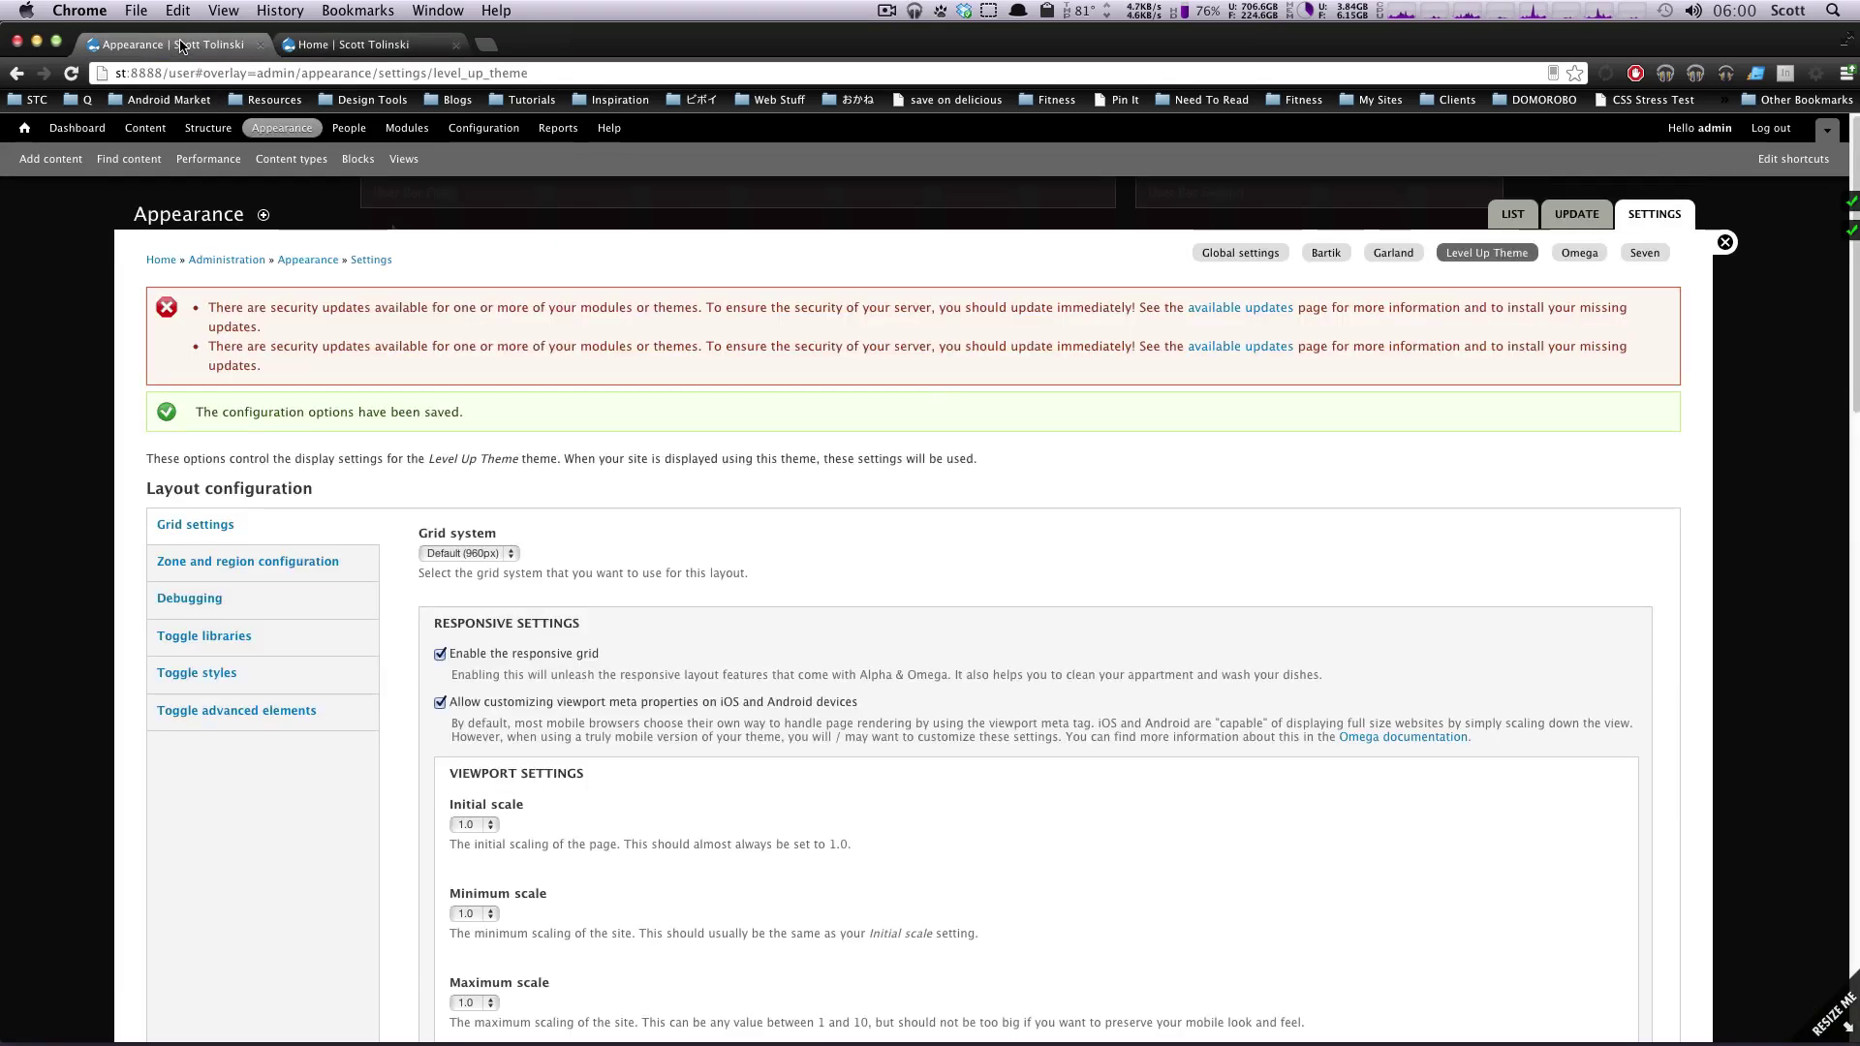
pyautogui.click(230, 602)
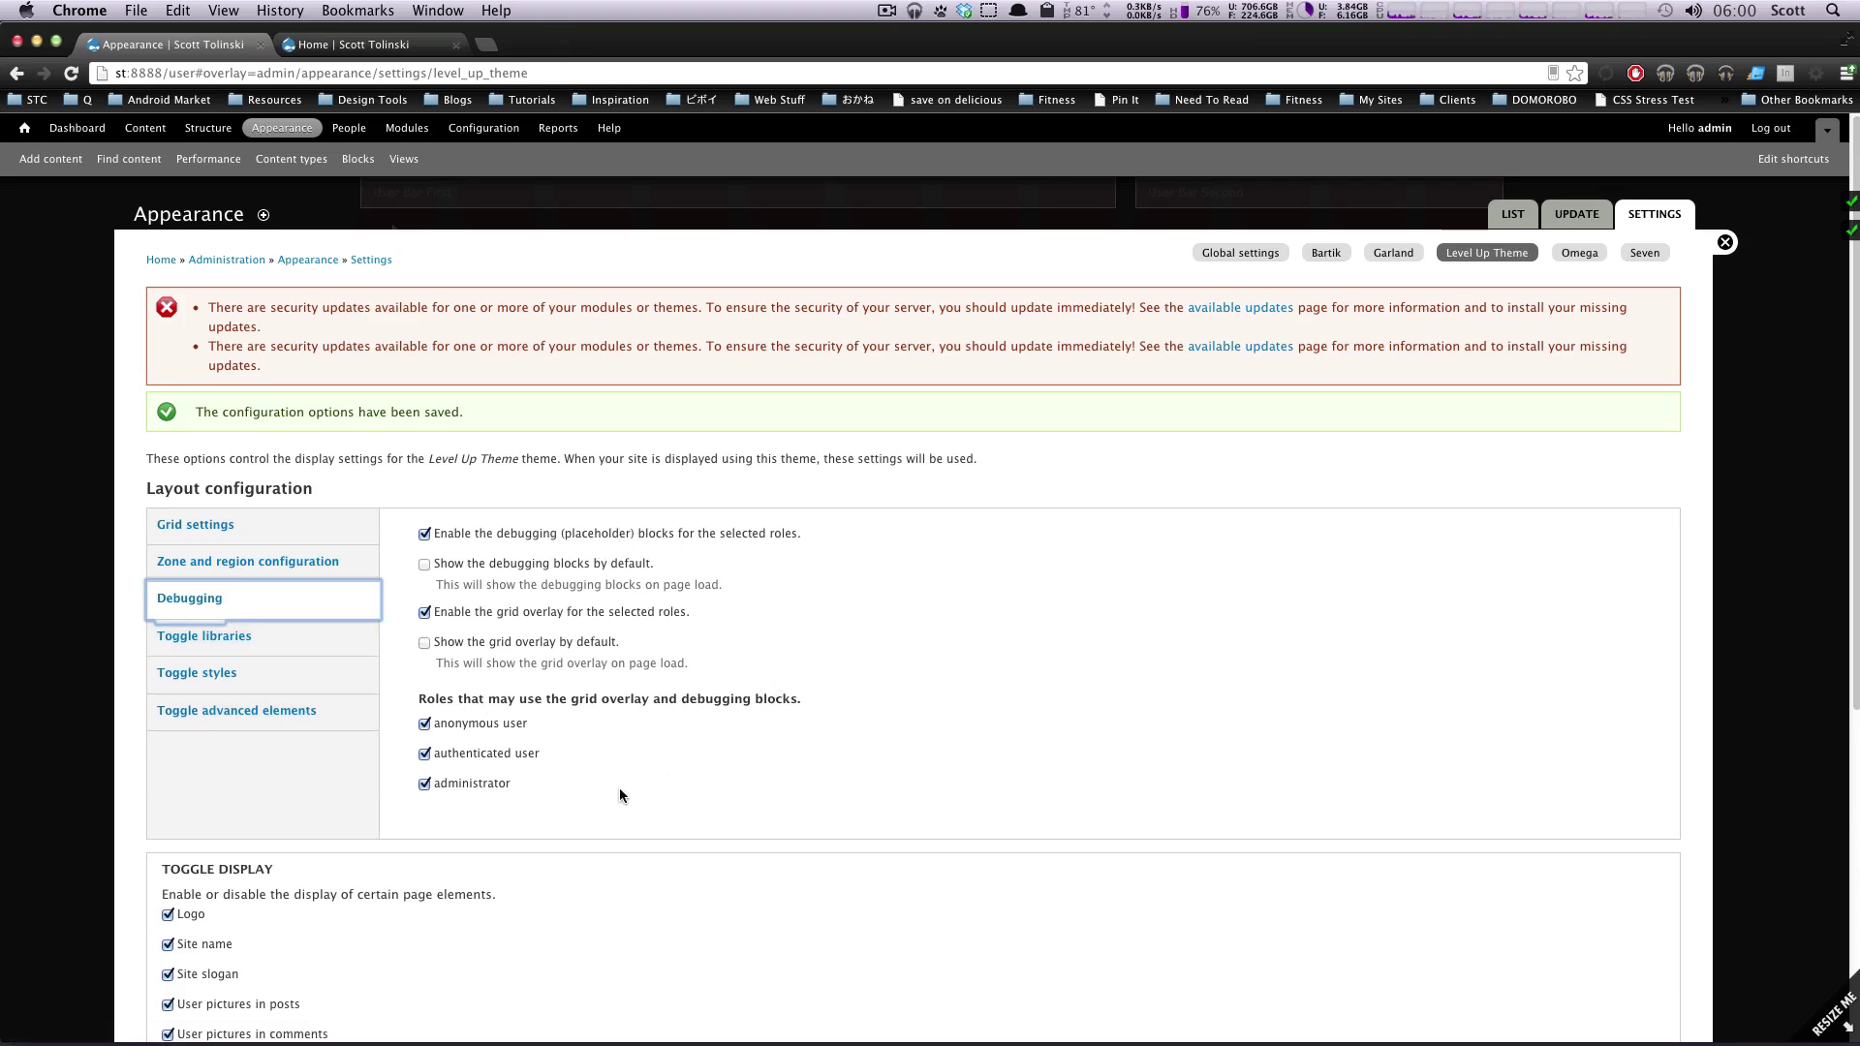
pyautogui.click(425, 755)
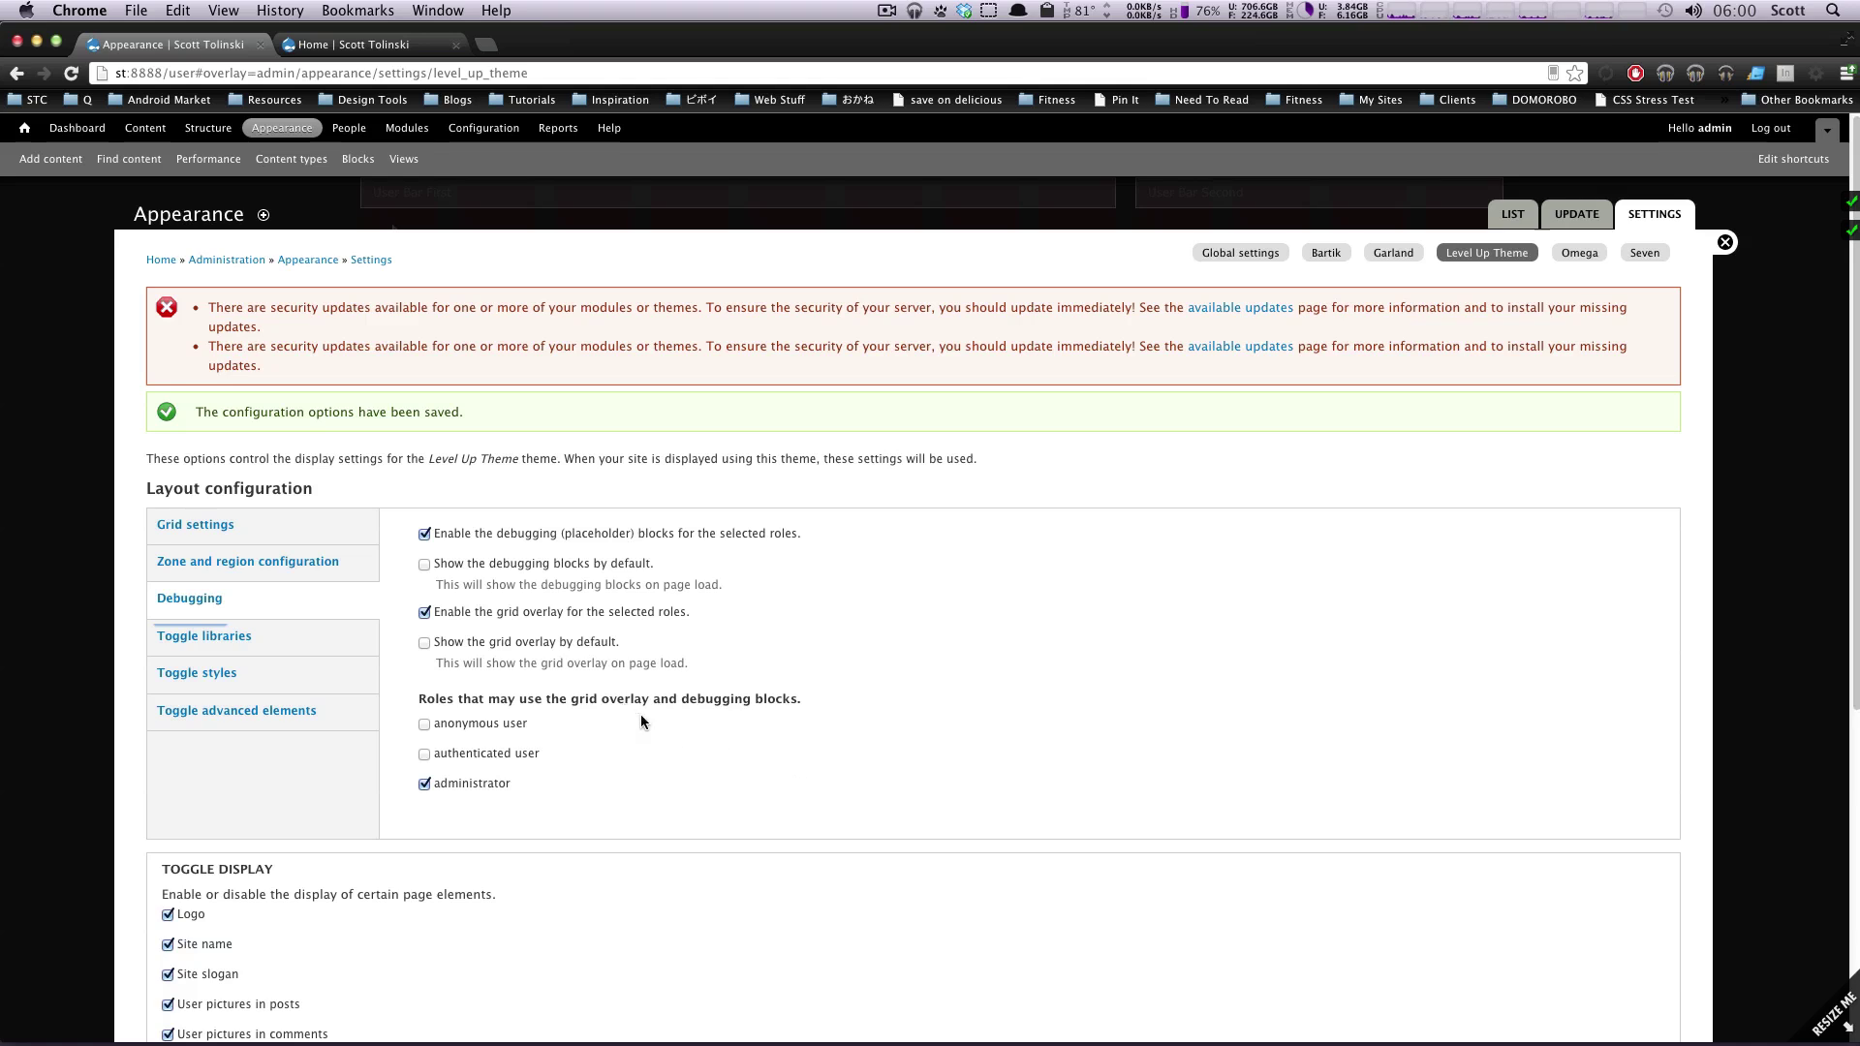
# Step: Review the theme's optional libraries Formalize, Media queries and Equal heights, checking the formalize.me site for reference
pyautogui.click(341, 649)
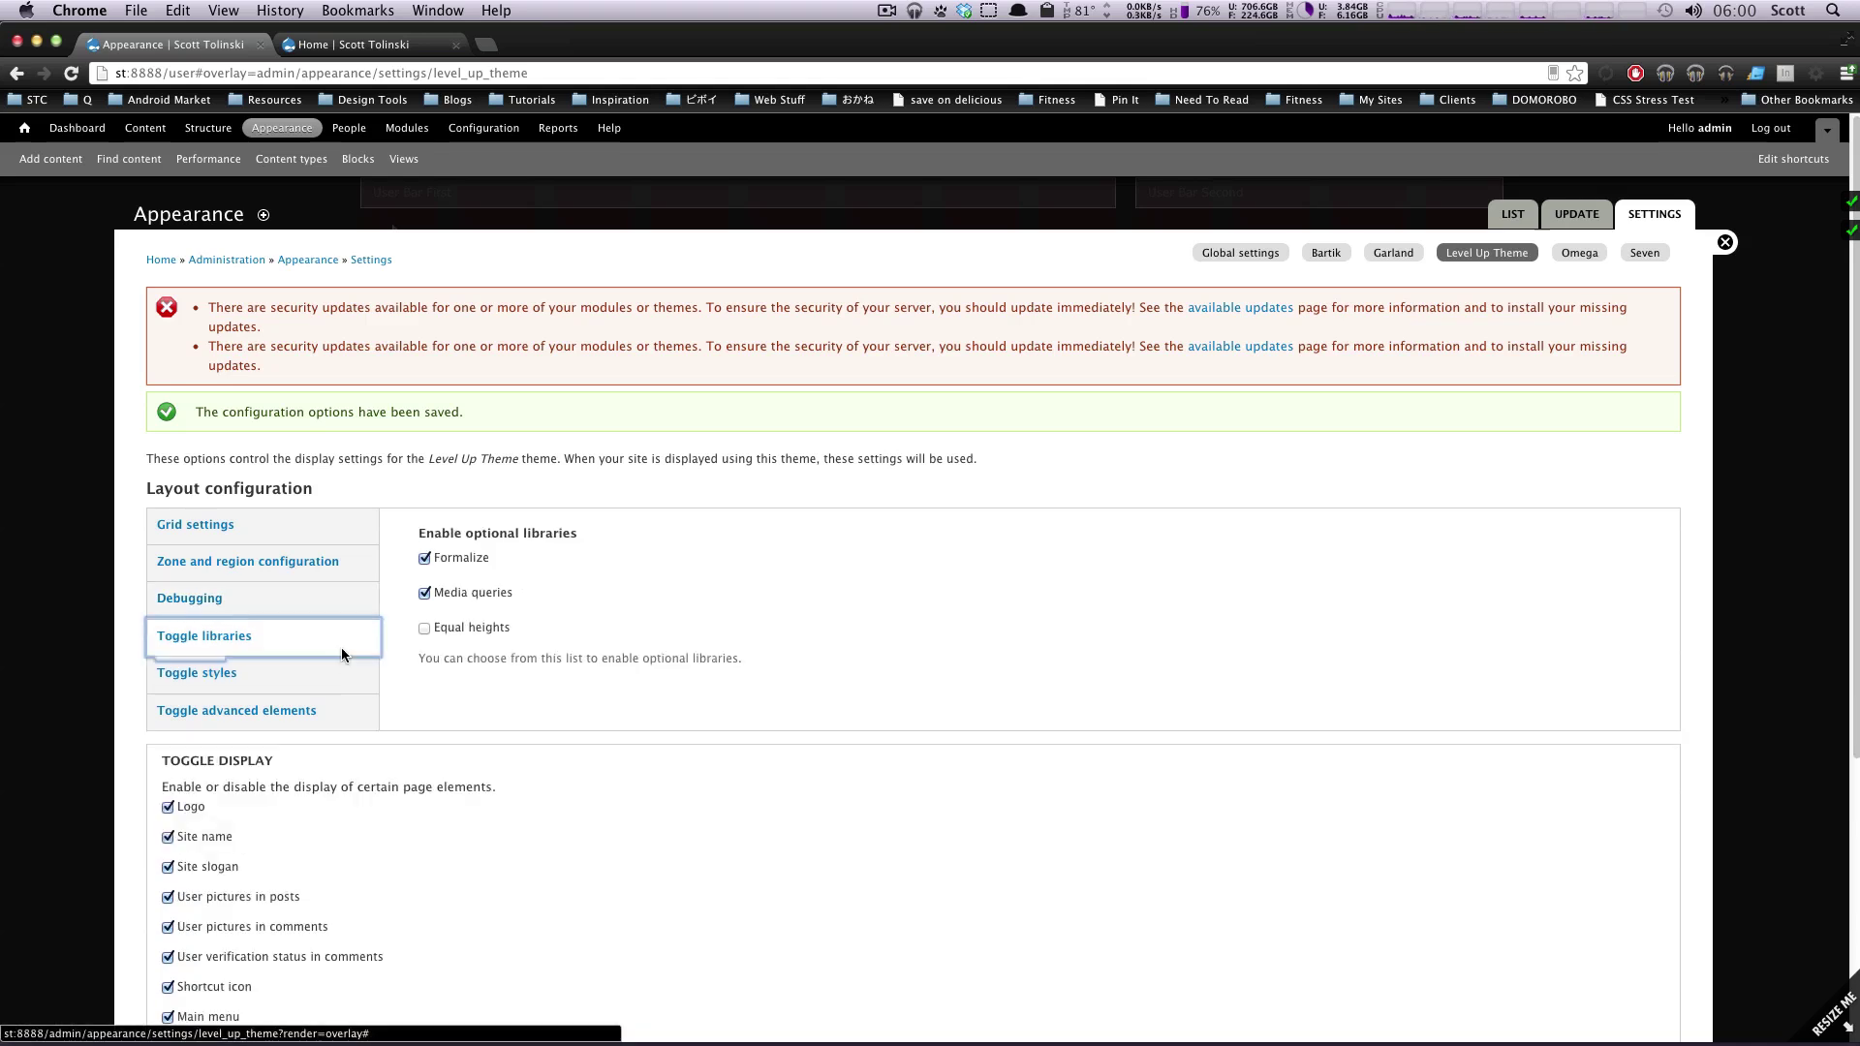
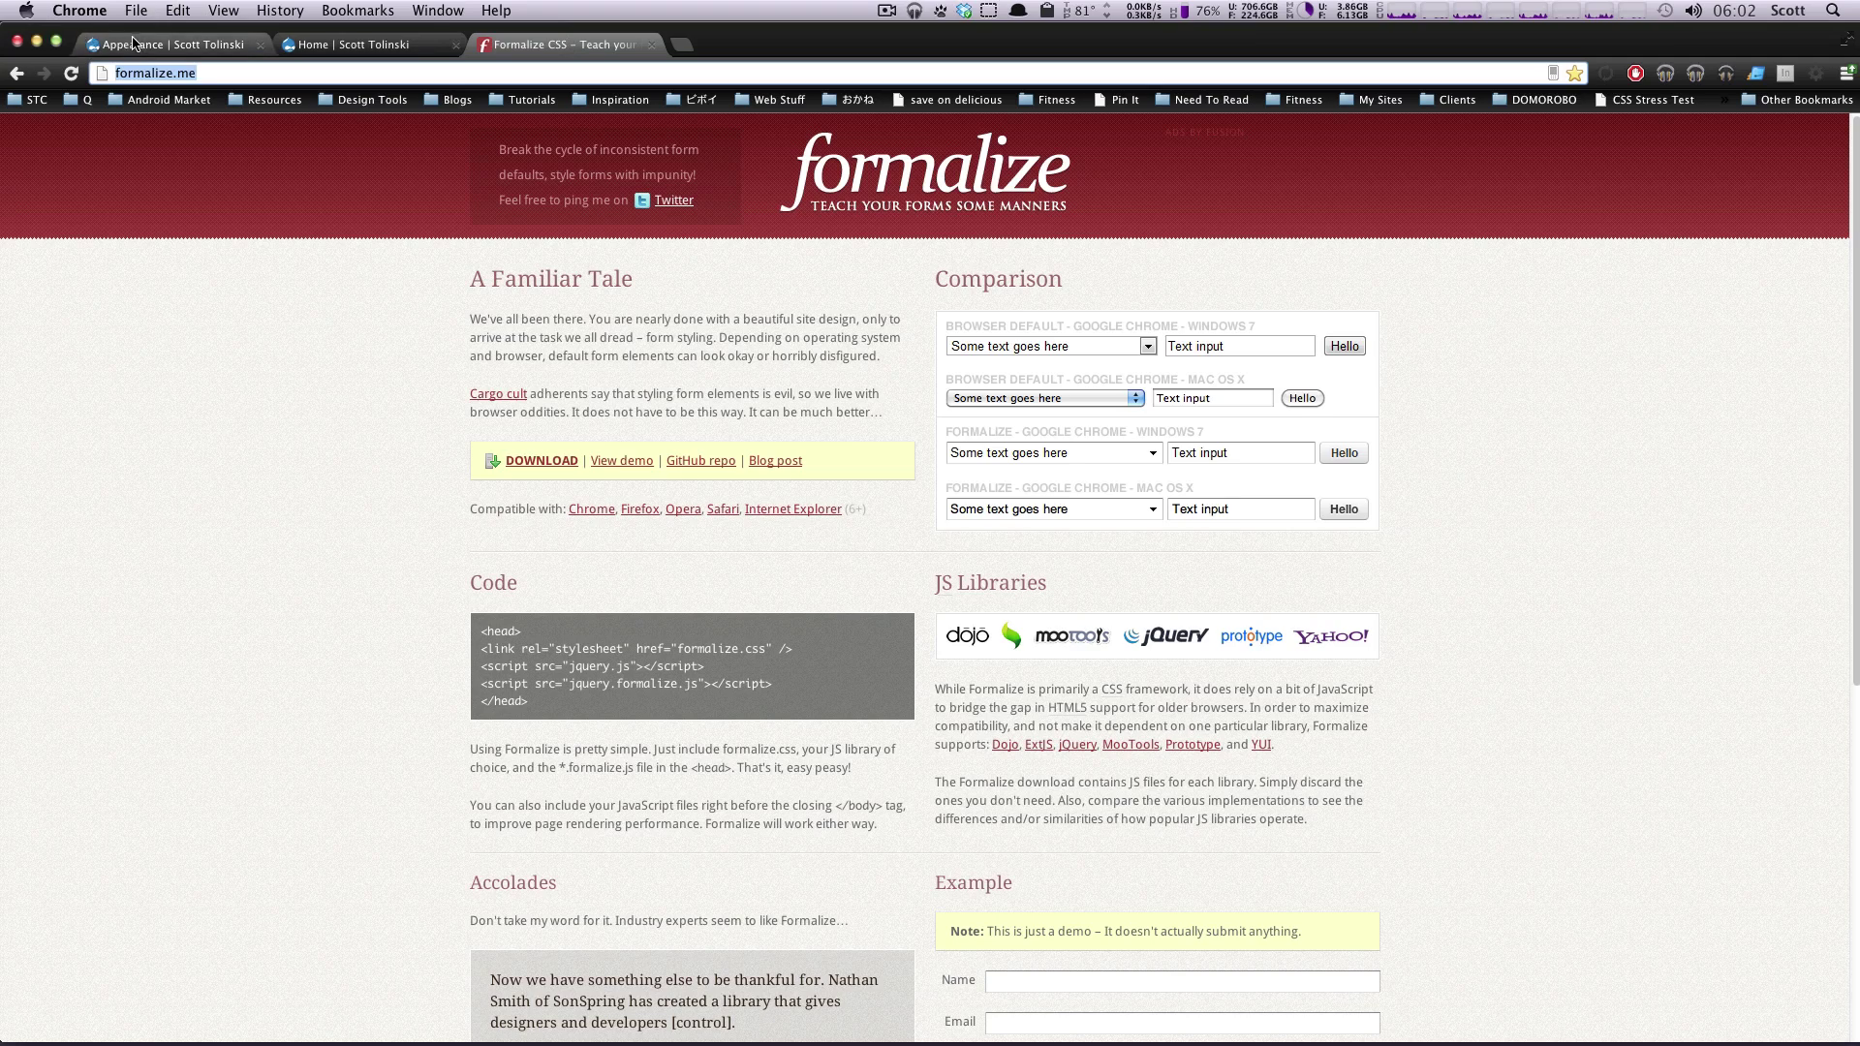
pyautogui.click(137, 44)
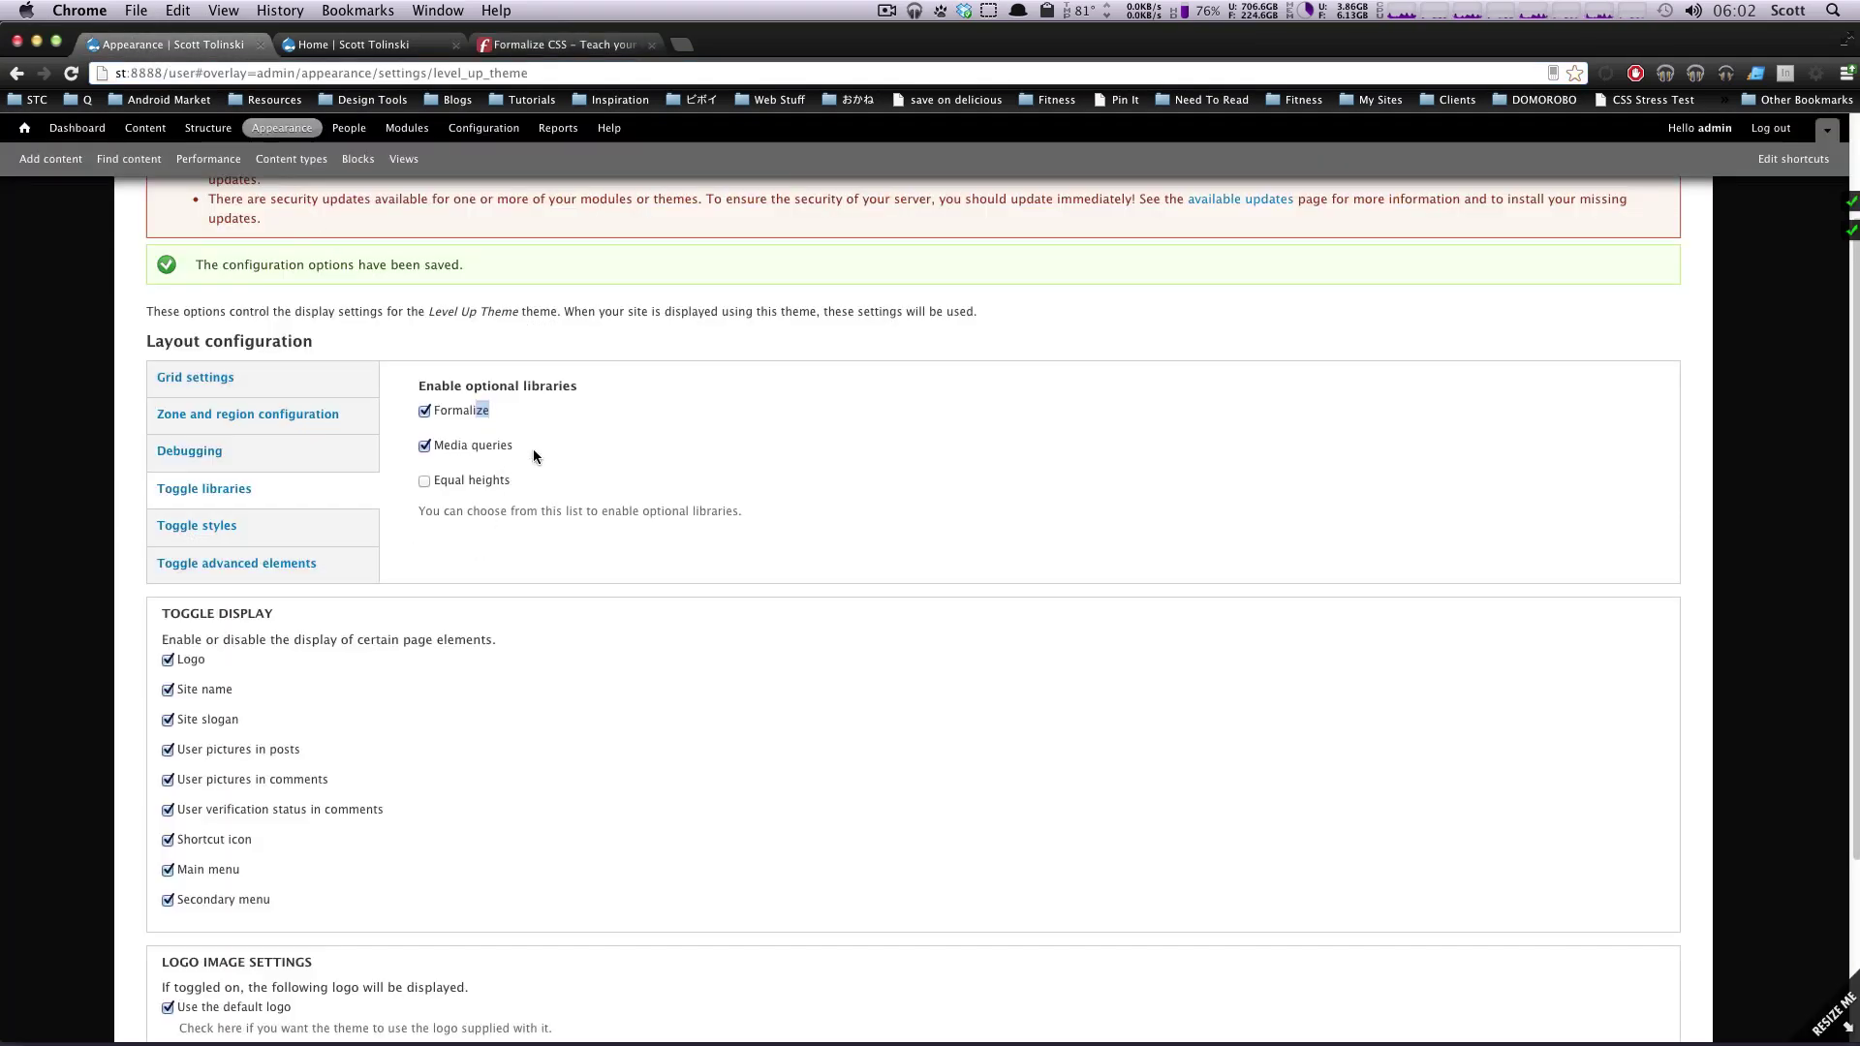
pyautogui.moveTo(534, 452); pyautogui.dragTo(438, 482)
pyautogui.click(552, 490)
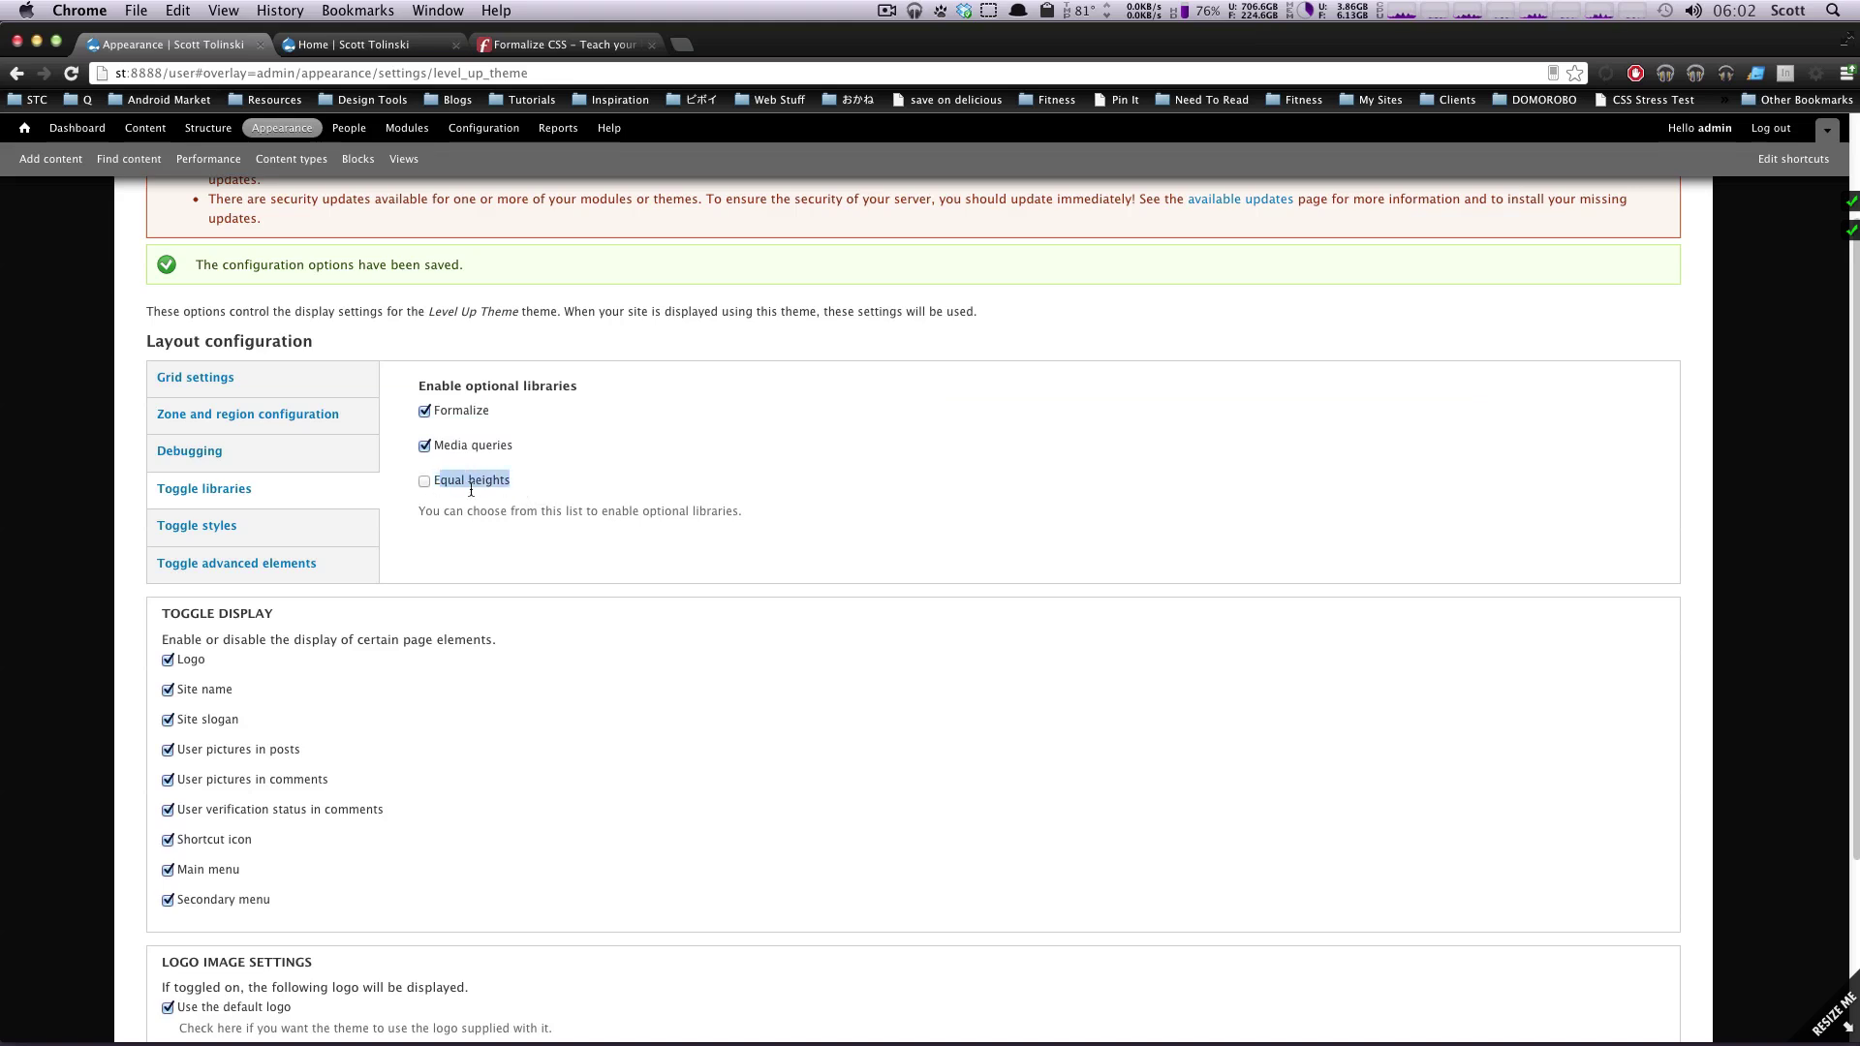
pyautogui.click(514, 492)
# Step: Disable the optional Form Styles, Menu Styles and Omega Styles stylesheets of the theme
pyautogui.click(259, 546)
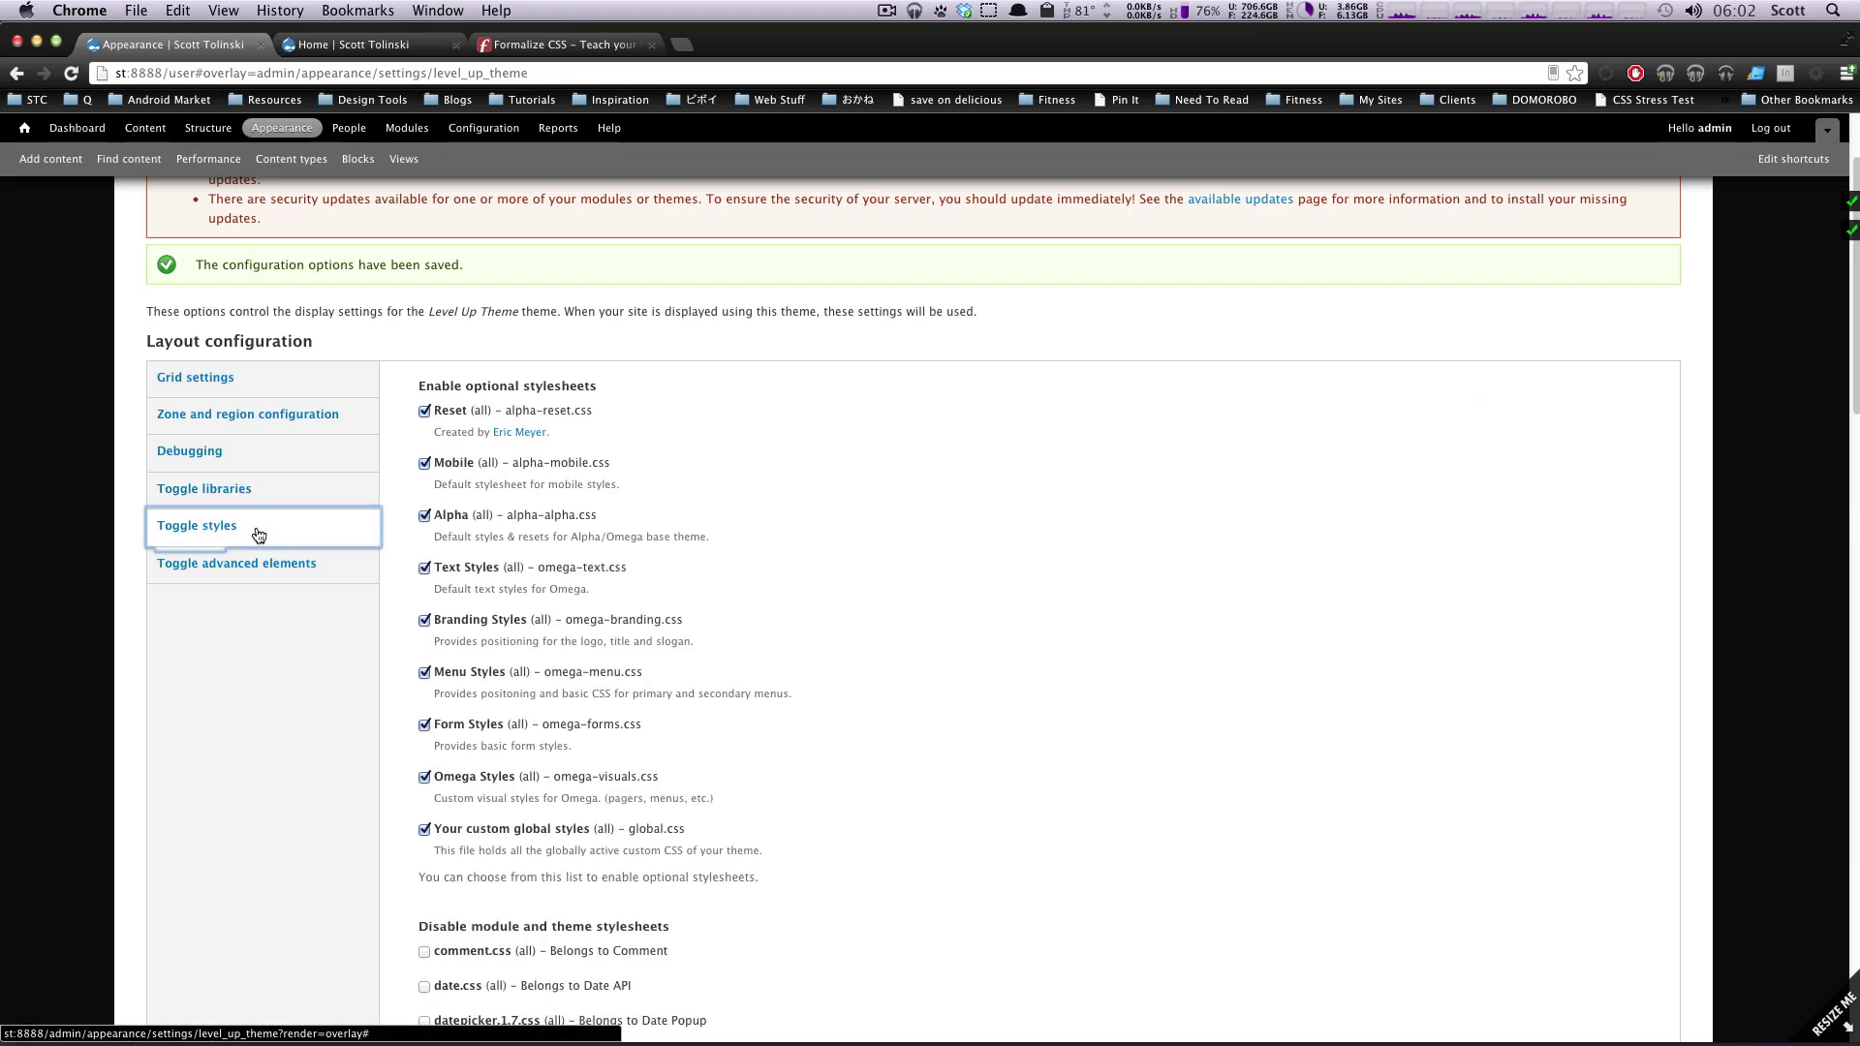
pyautogui.scroll(-5, 569, 562)
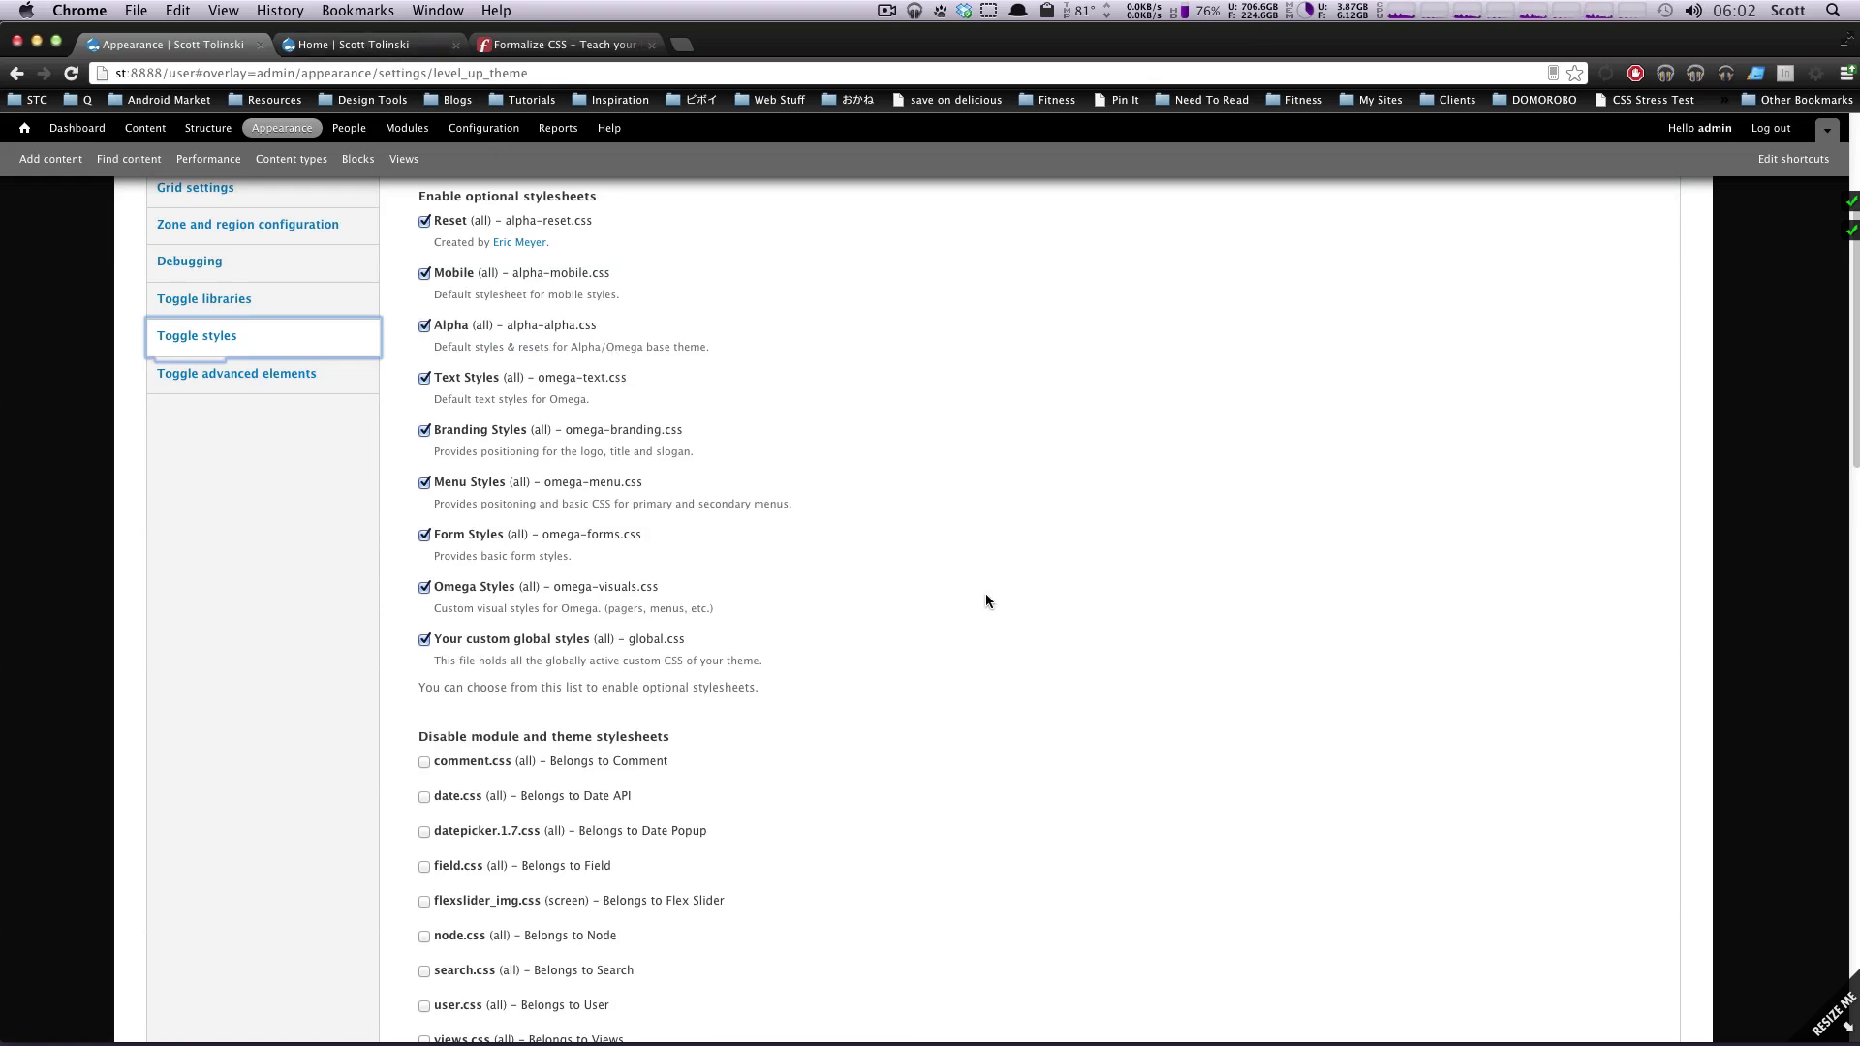
pyautogui.scroll(9, 993, 596)
pyautogui.scroll(-2, 1002, 596)
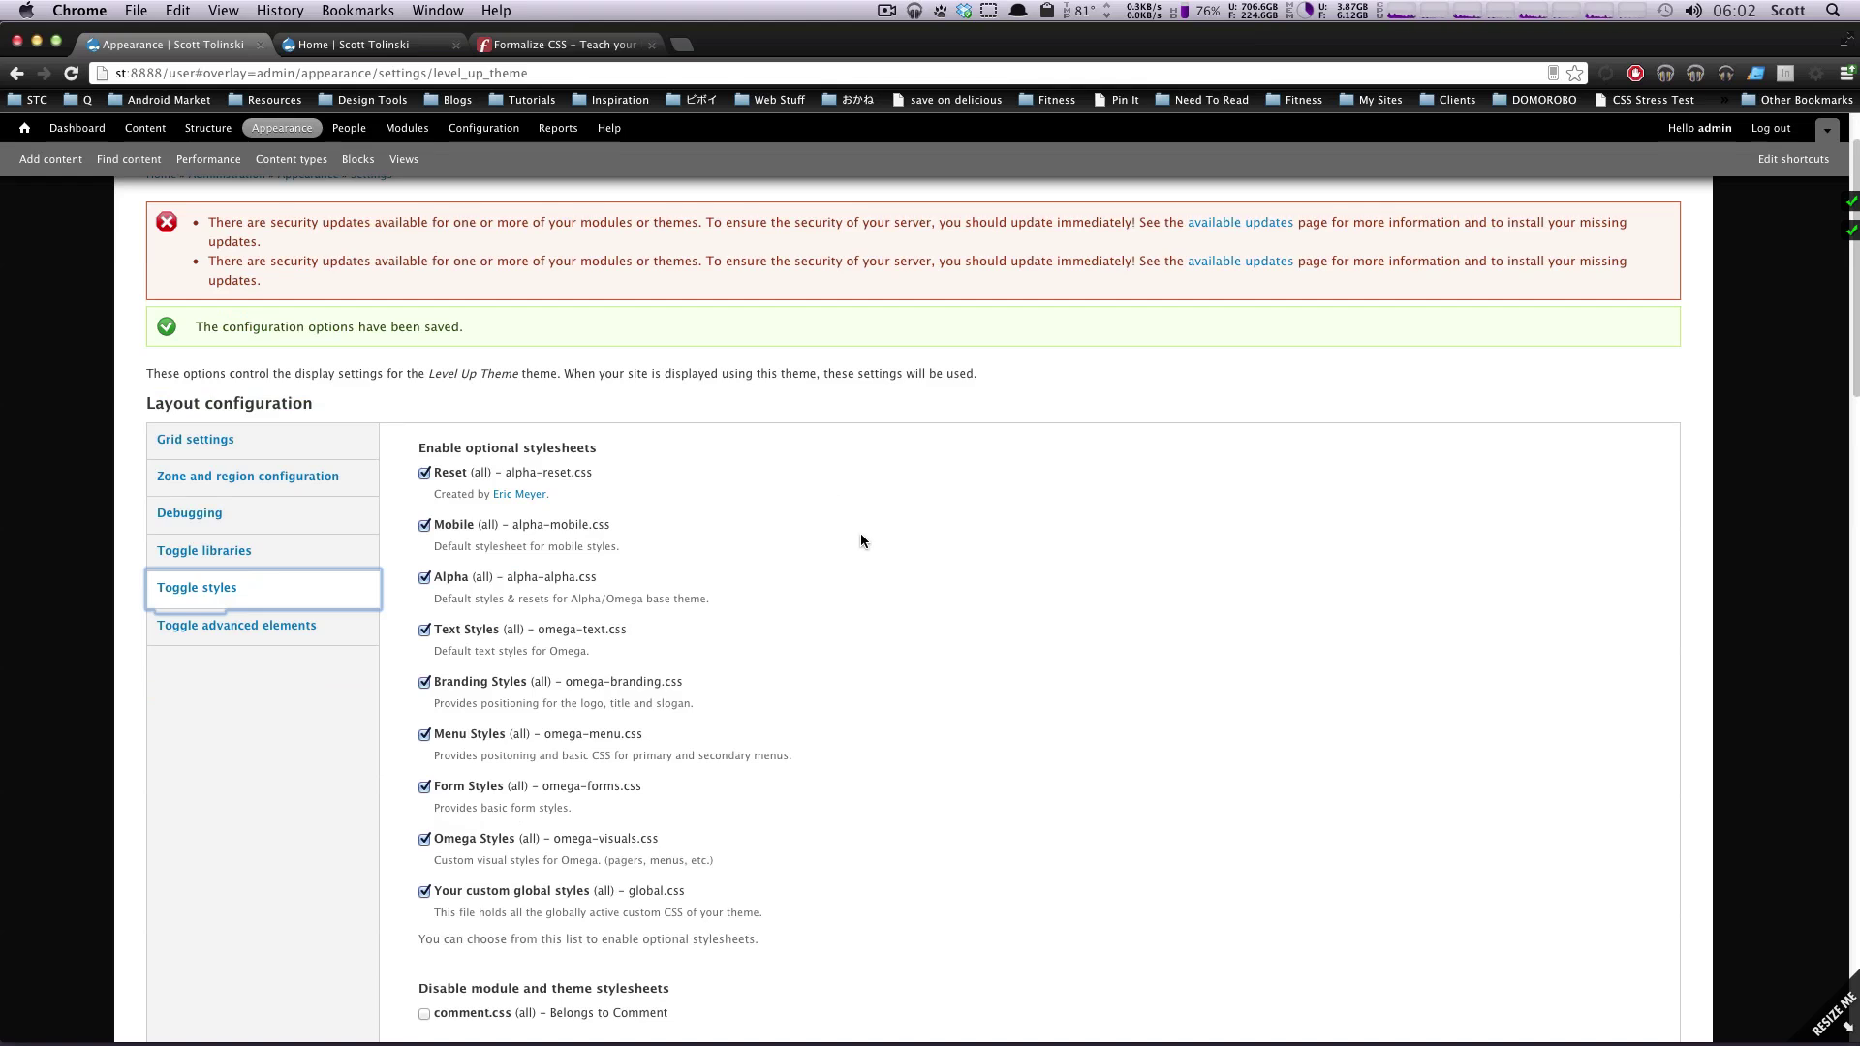
pyautogui.scroll(-5, 861, 539)
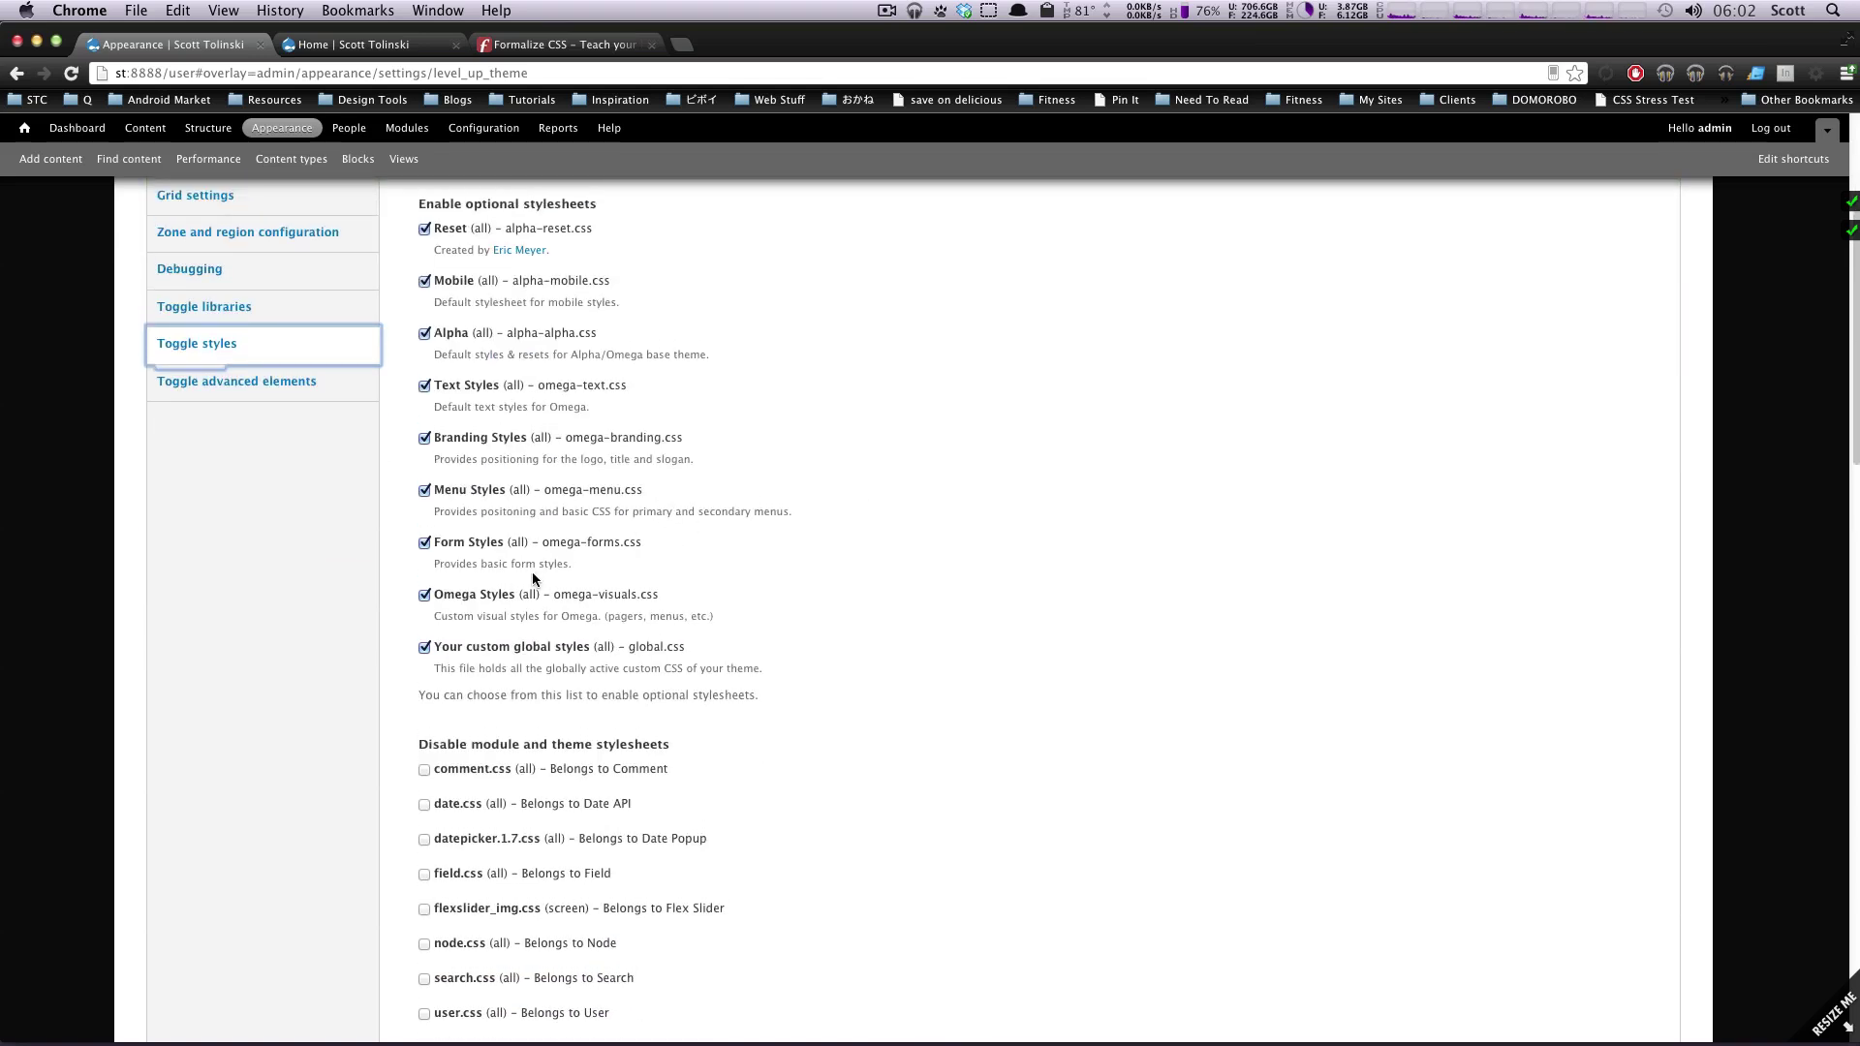
pyautogui.click(424, 543)
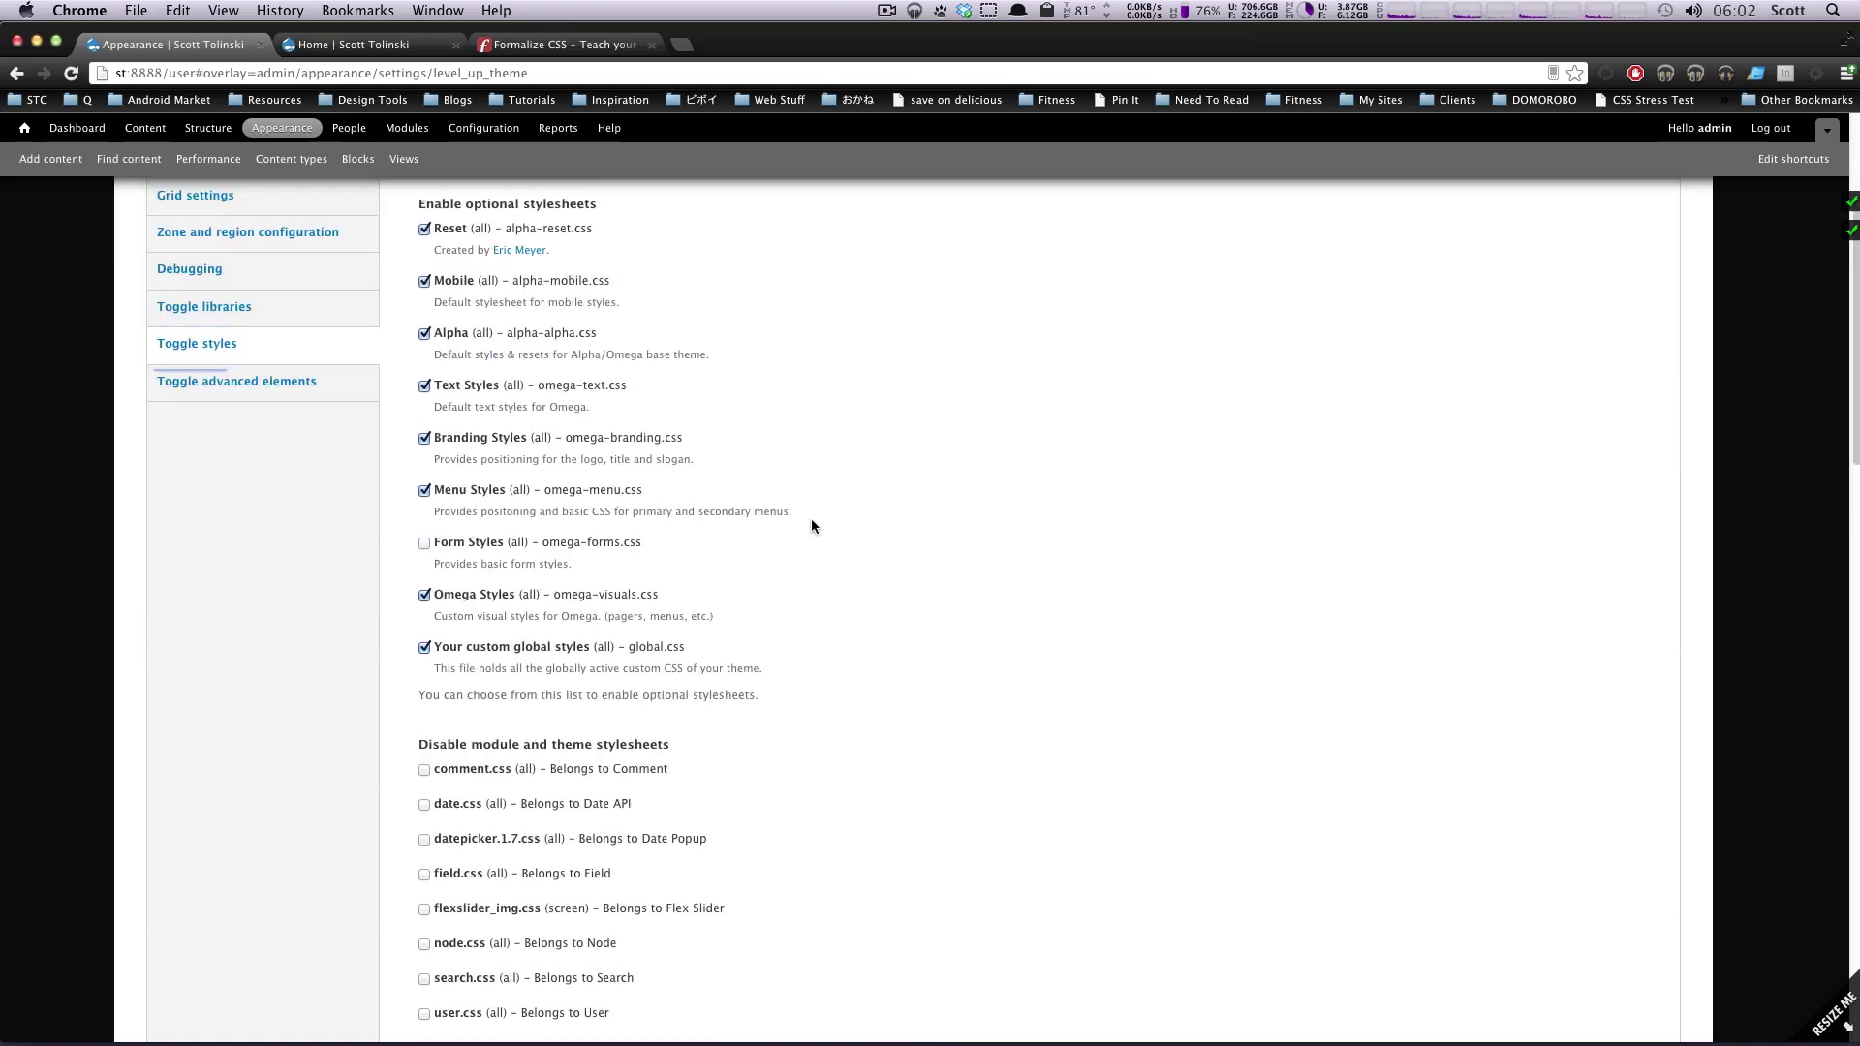
pyautogui.click(424, 490)
pyautogui.scroll(2, 387, 620)
pyautogui.click(424, 668)
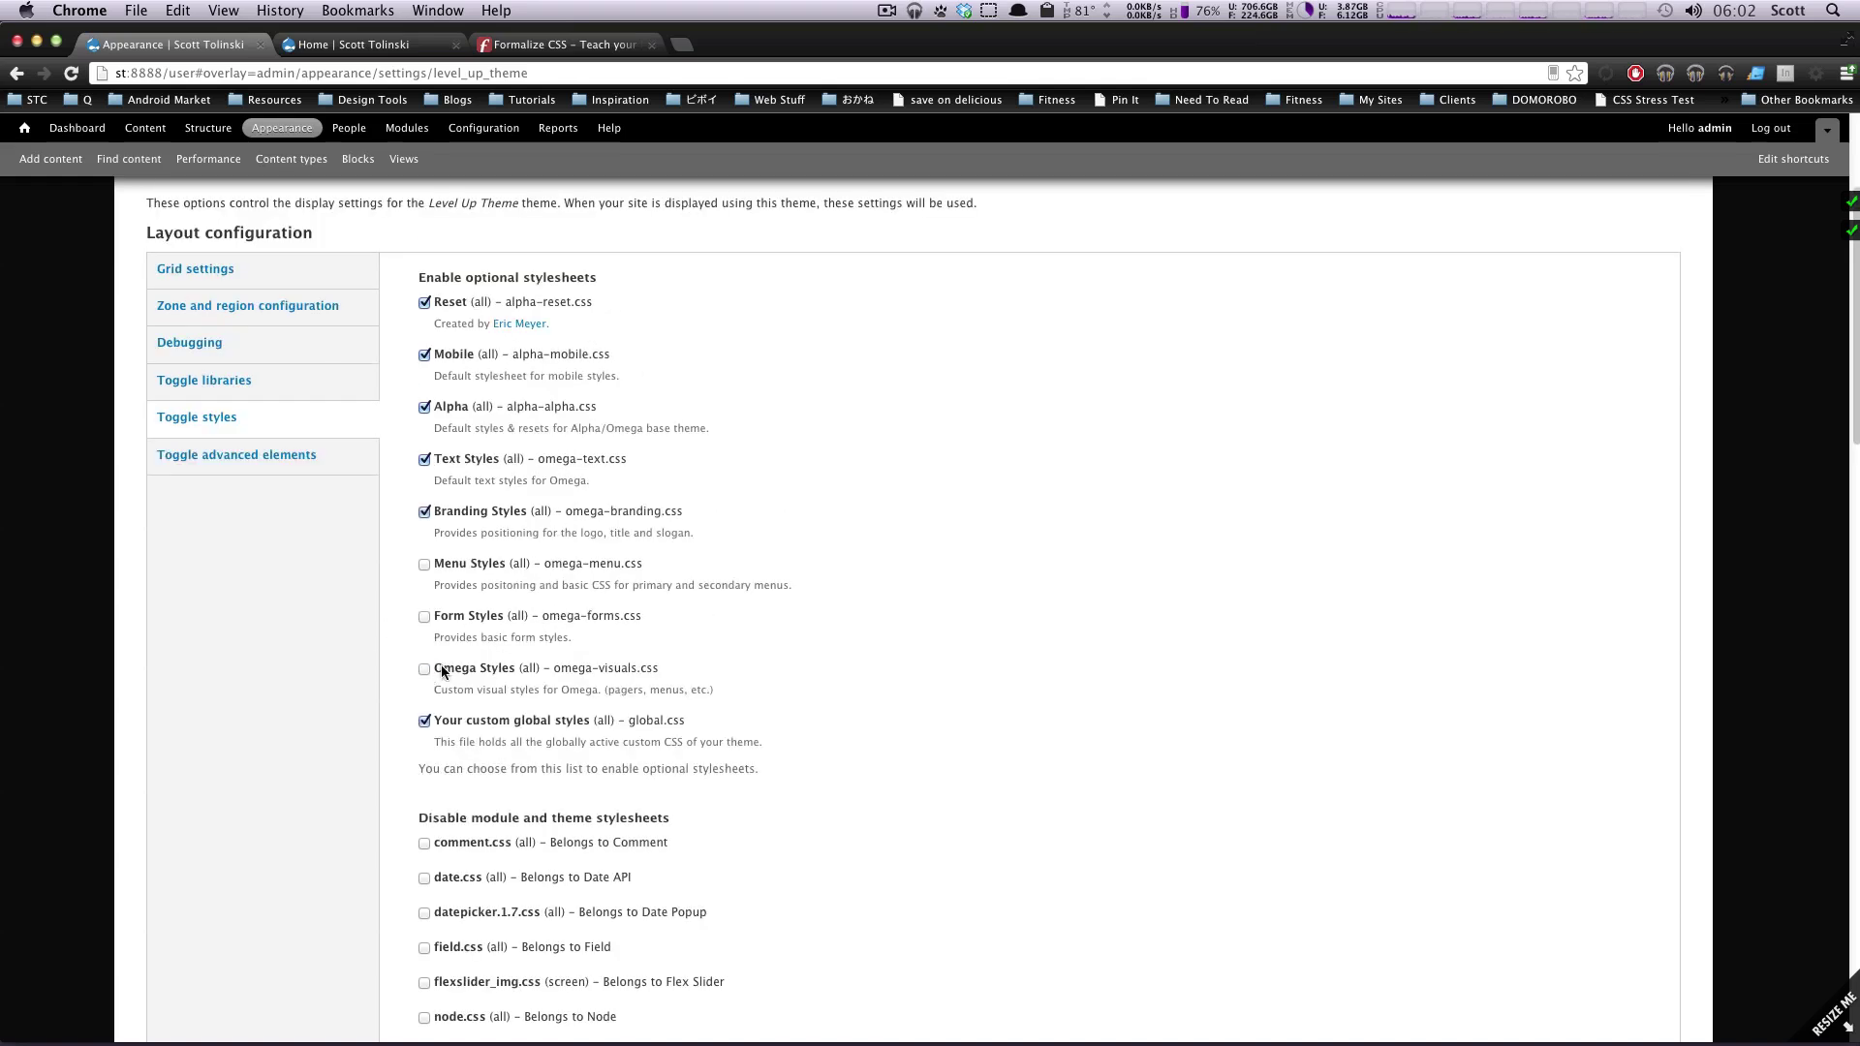
# Step: Read the Omega Styles description and look over the remaining optional stylesheets and the module and theme stylesheets that can be disabled
pyautogui.moveTo(473, 688); pyautogui.dragTo(685, 699)
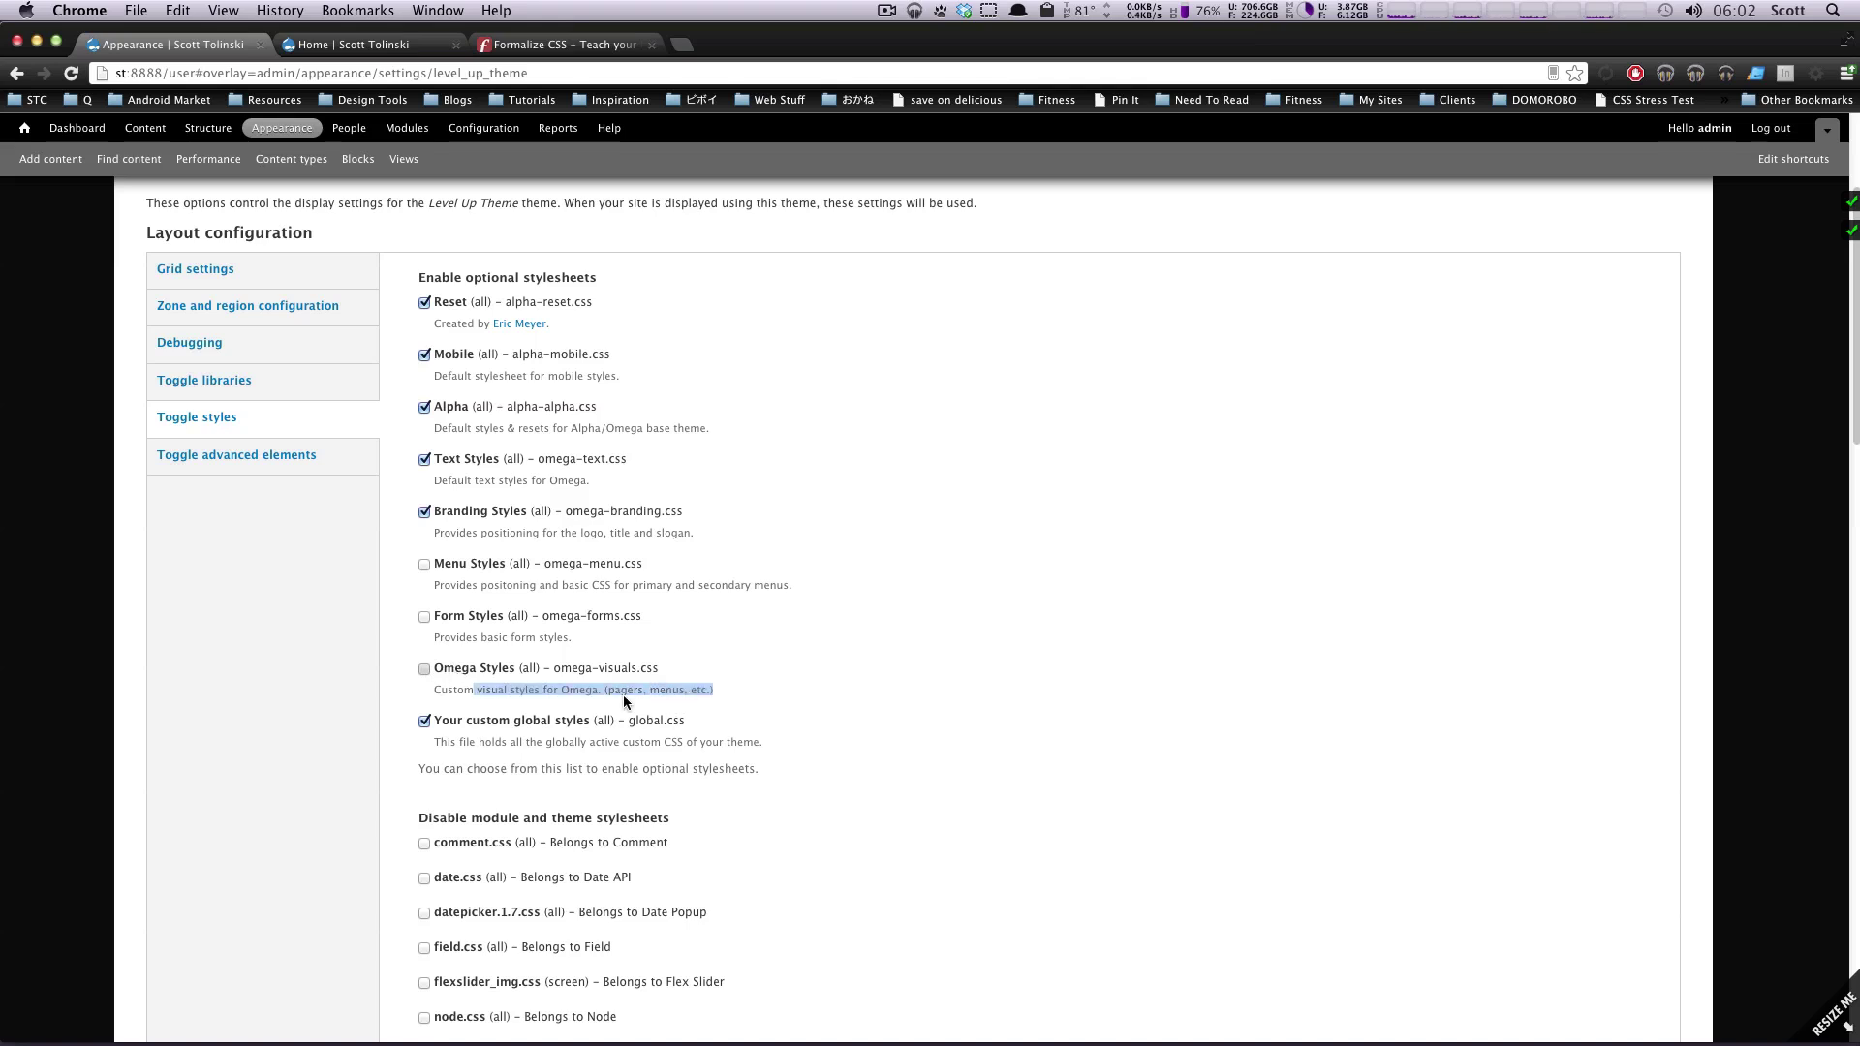
pyautogui.click(569, 693)
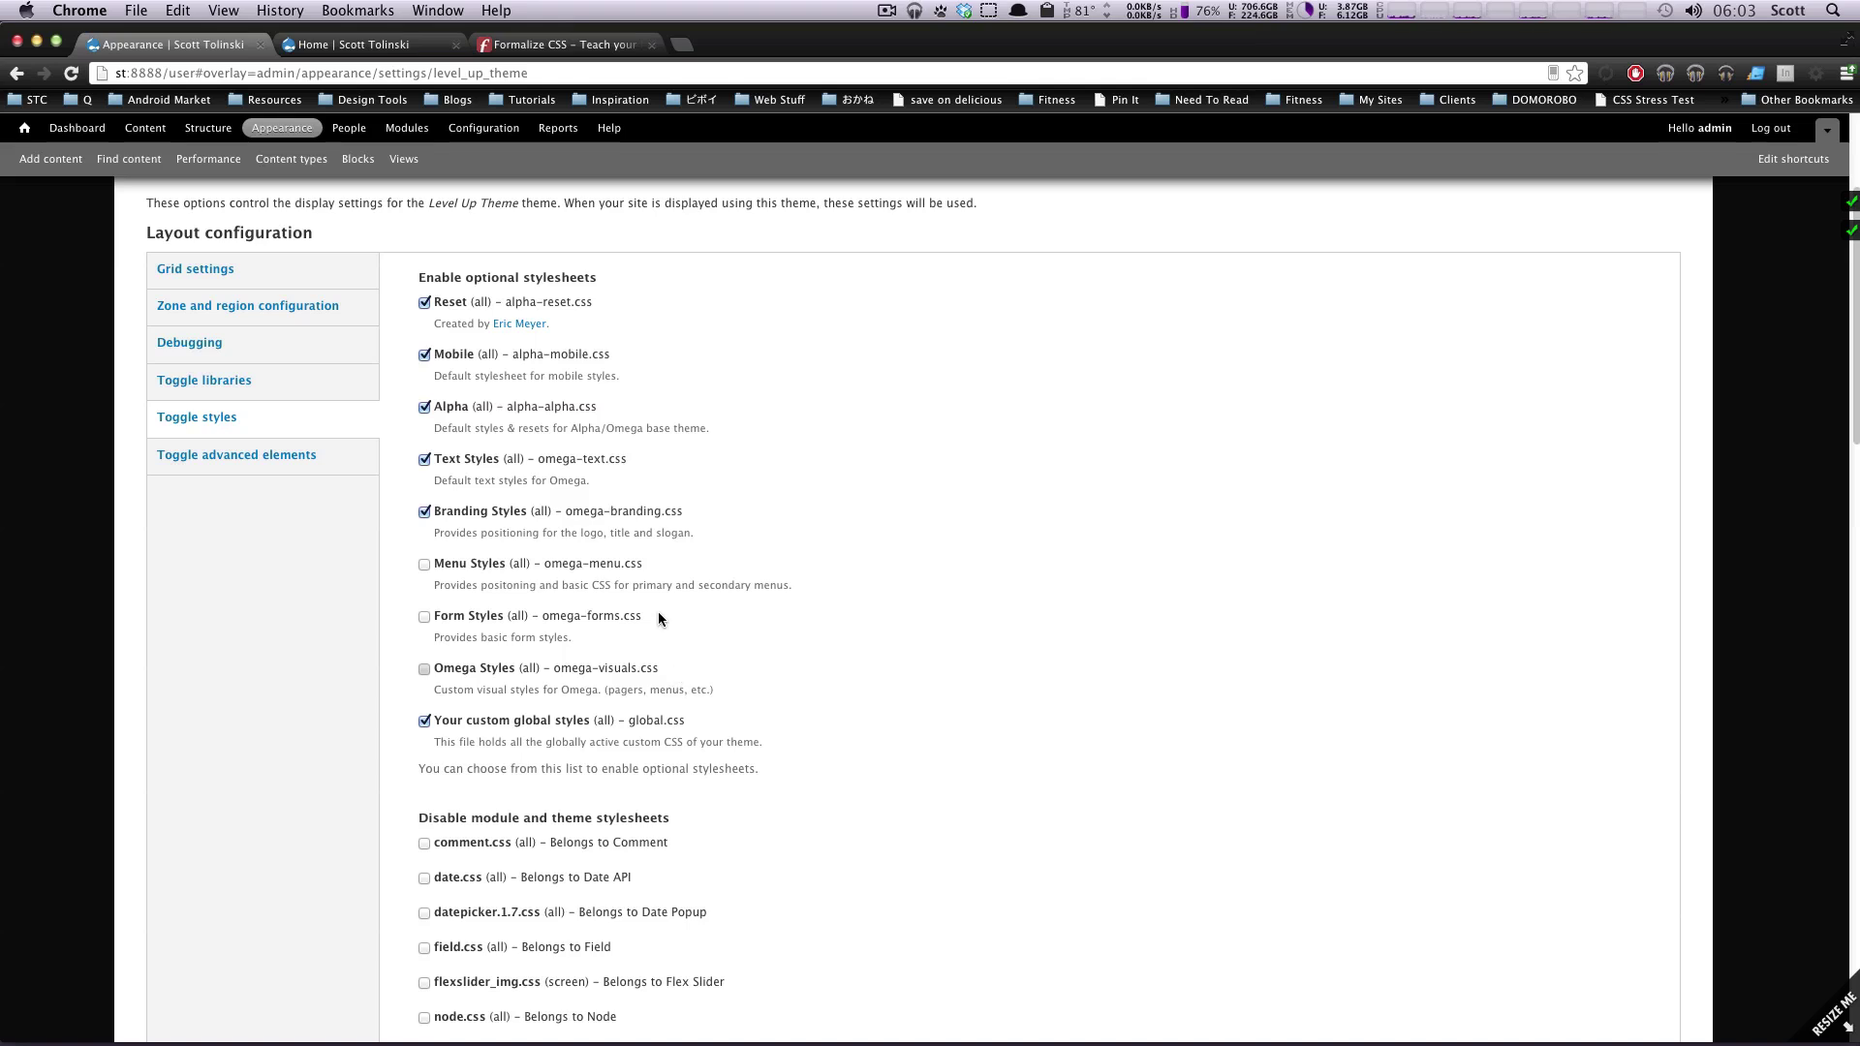
pyautogui.scroll(-2, 659, 619)
pyautogui.scroll(5, 655, 614)
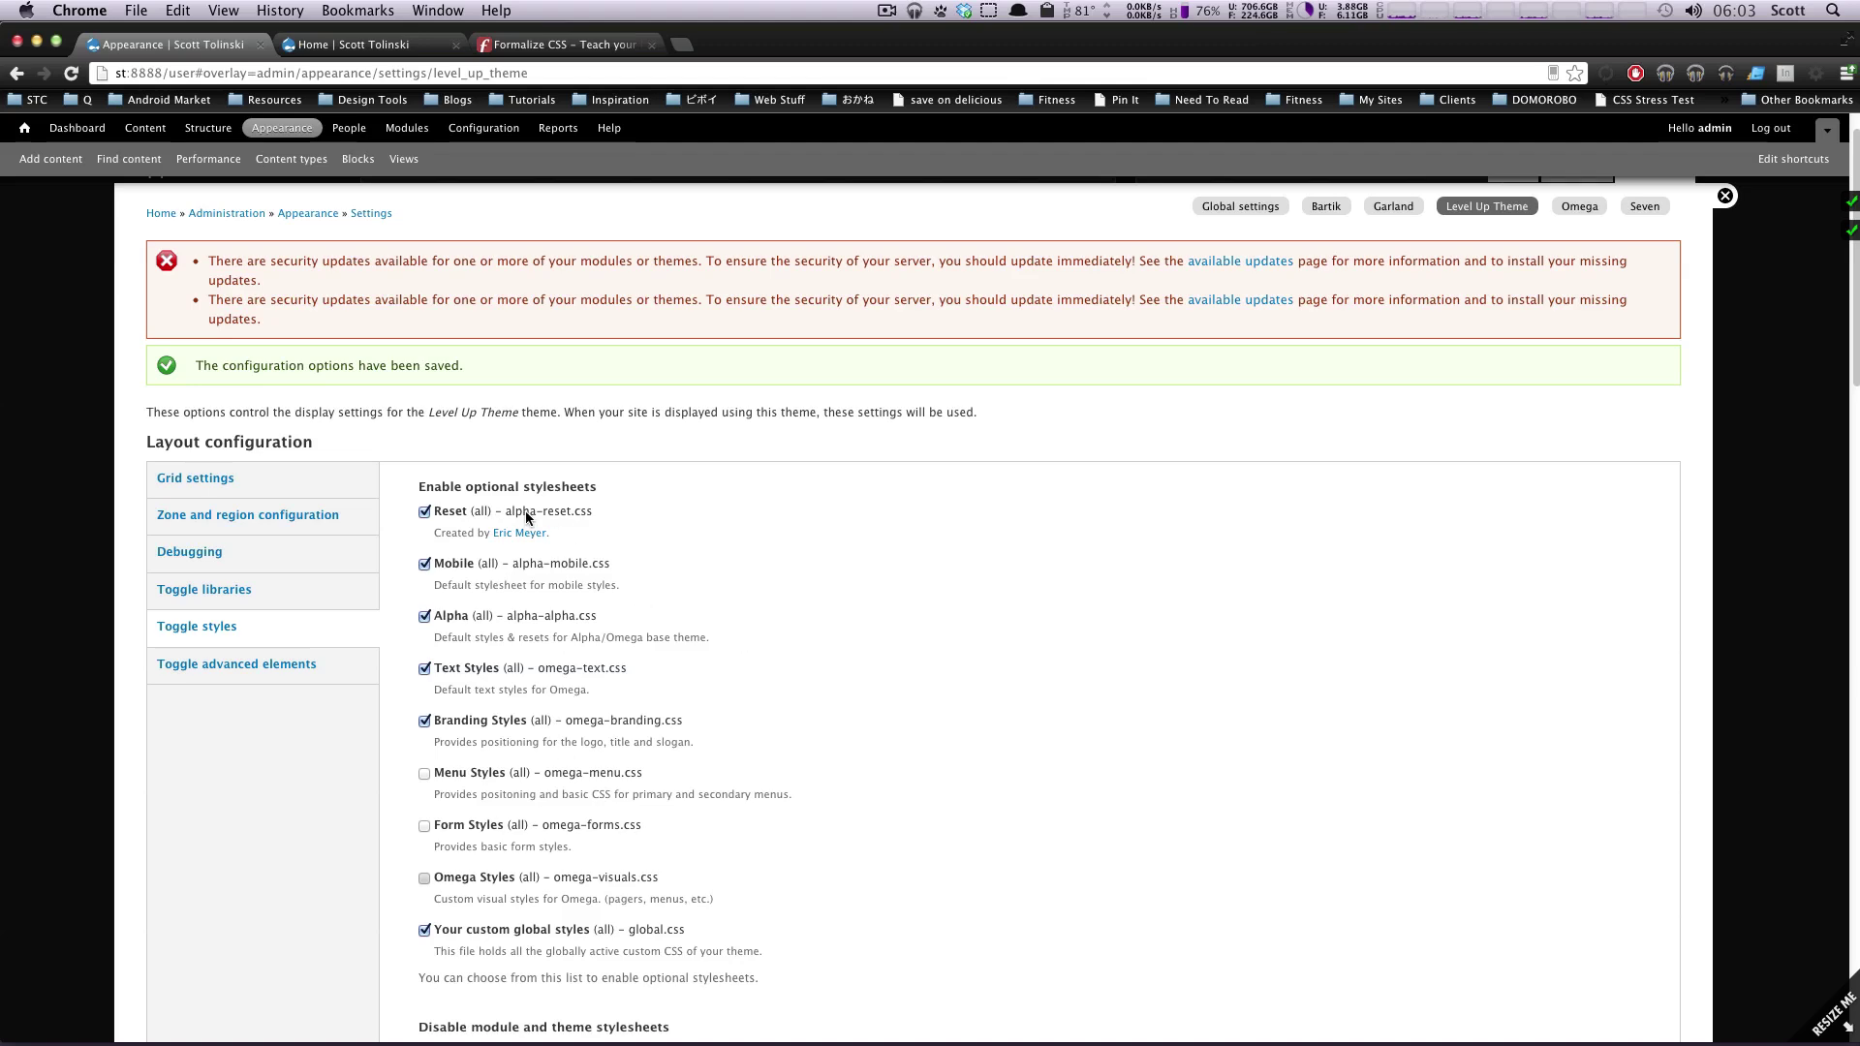
pyautogui.scroll(-2, 614, 601)
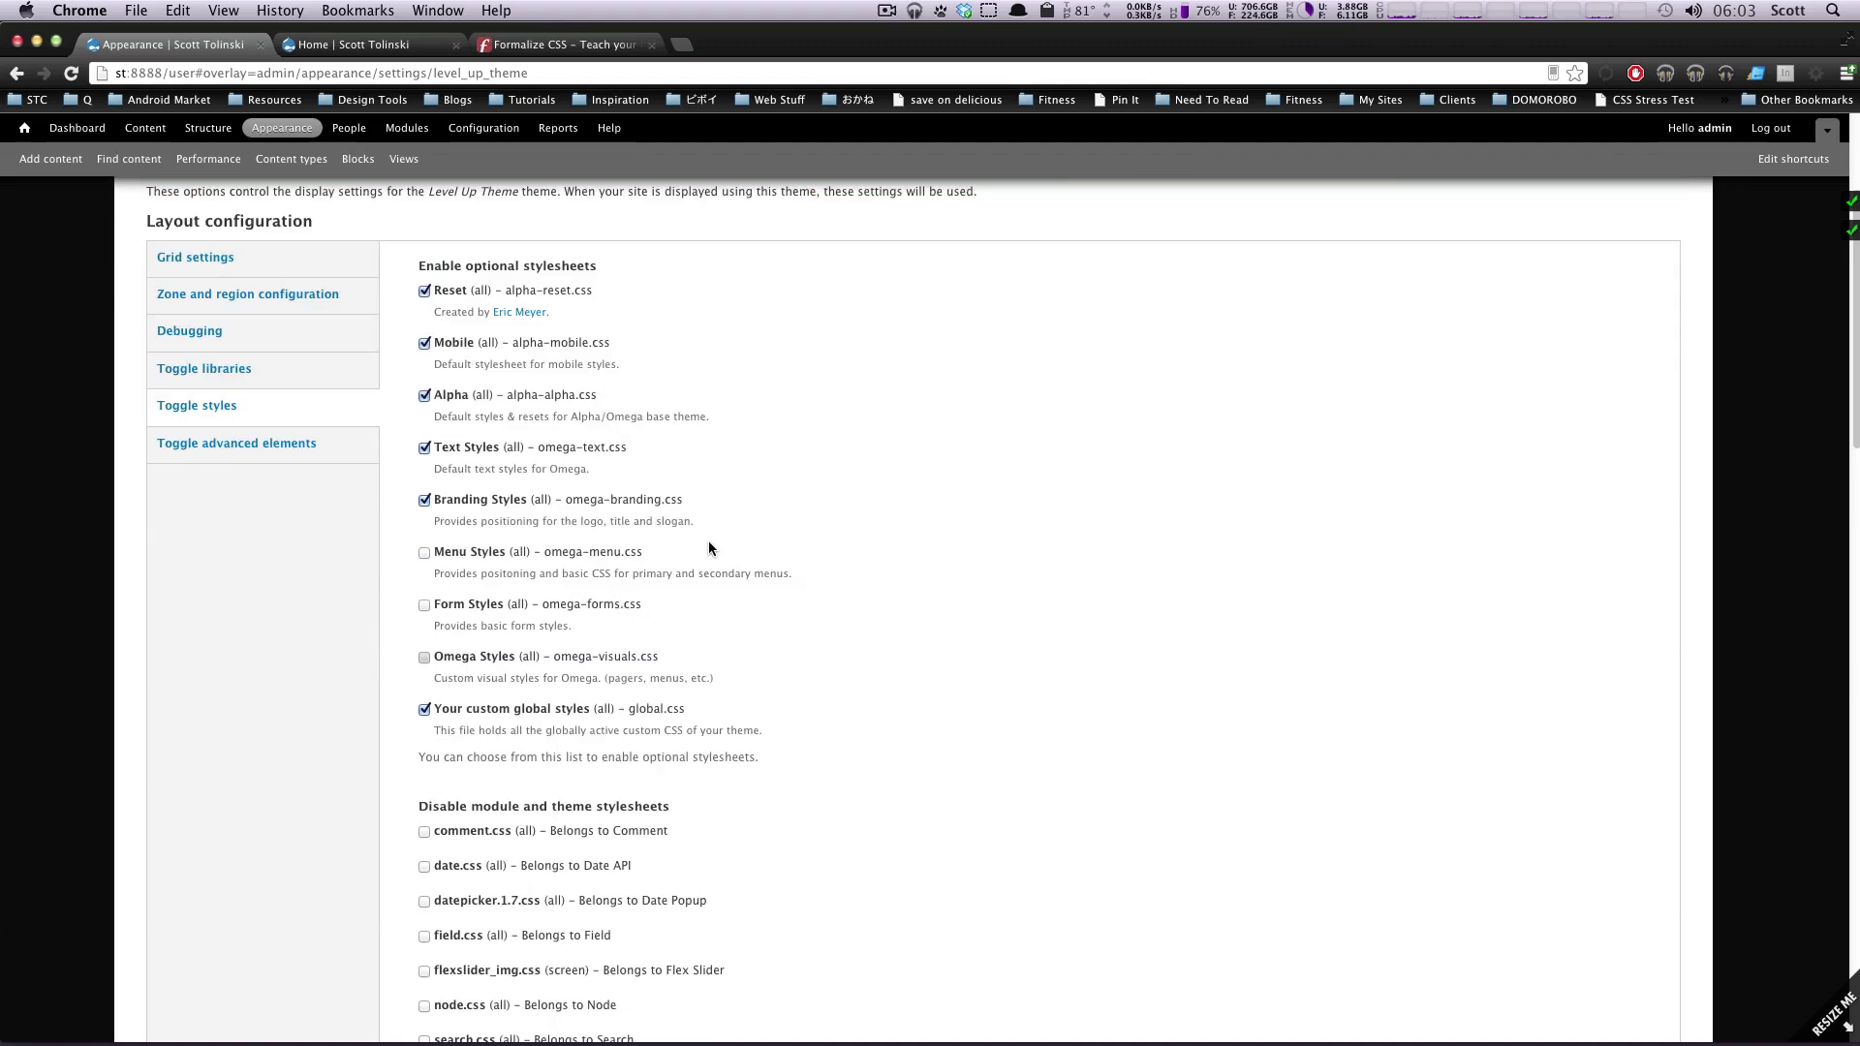
pyautogui.scroll(-3, 708, 548)
pyautogui.scroll(5, 711, 606)
pyautogui.scroll(-4, 711, 607)
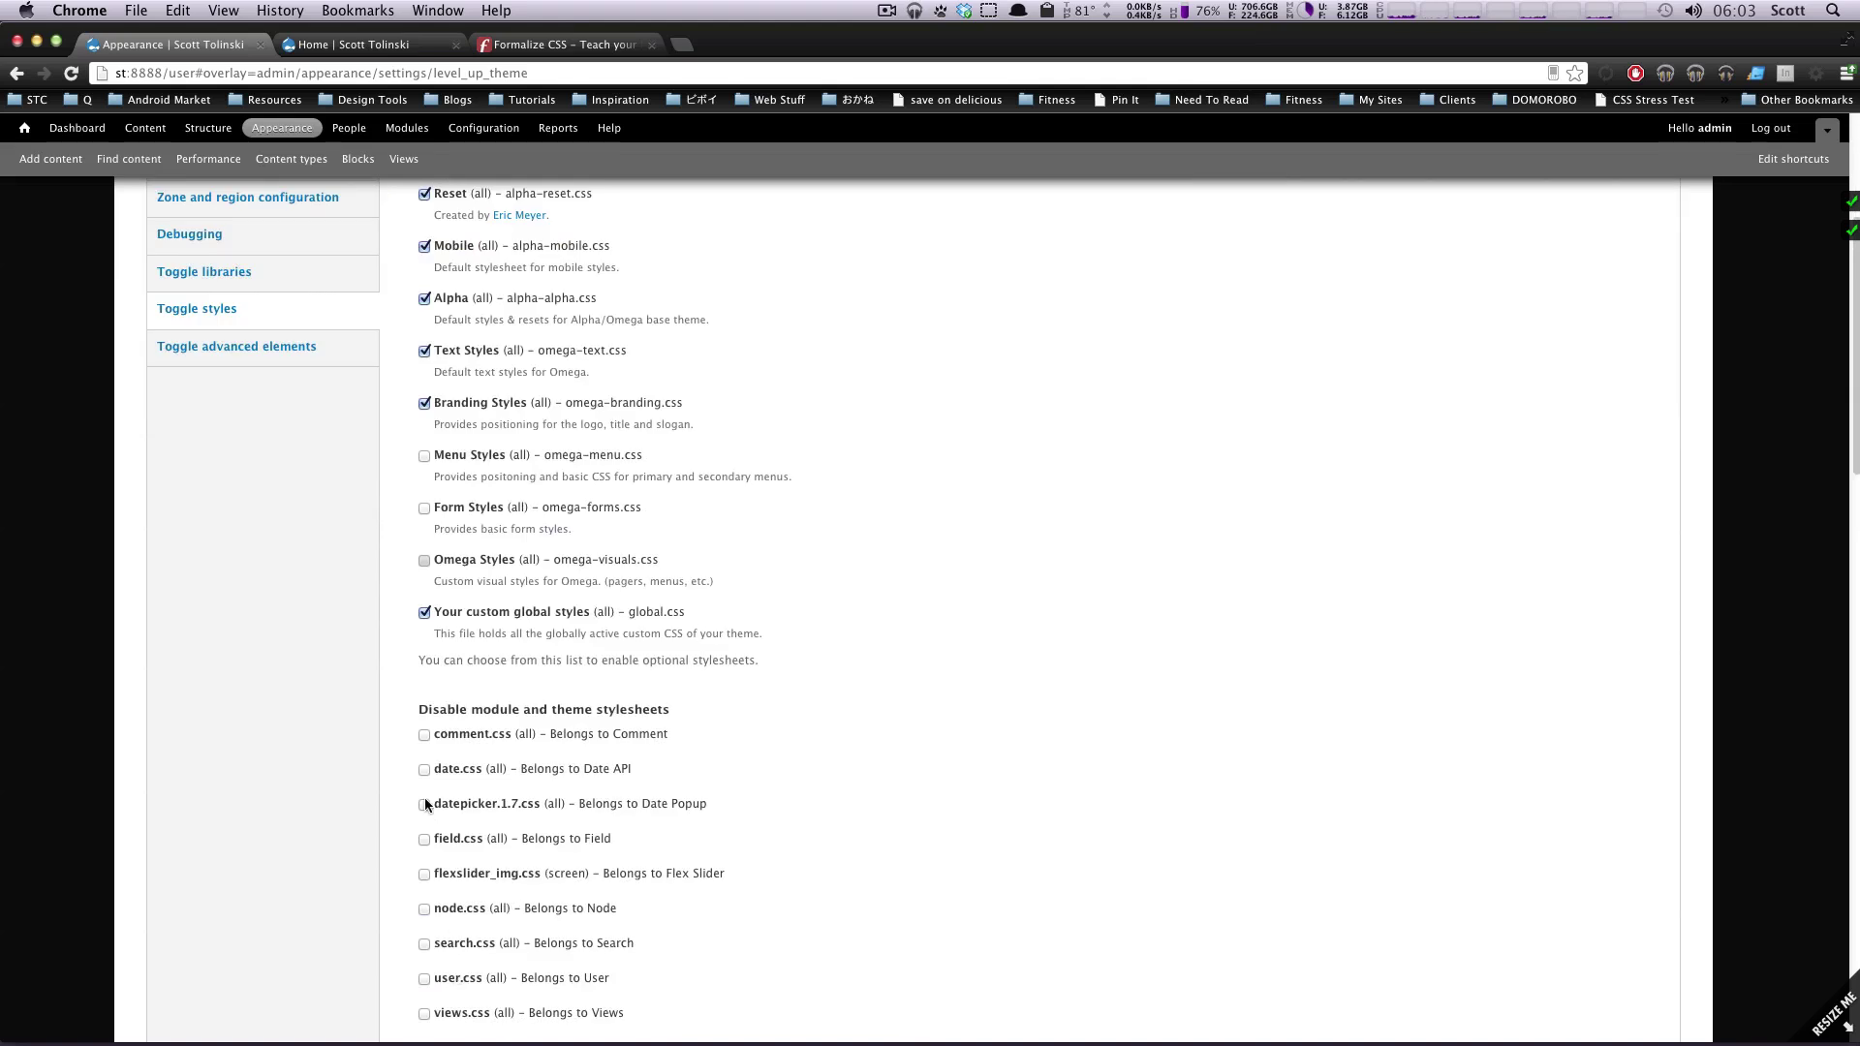
pyautogui.moveTo(419, 710)
pyautogui.mouseDown()
pyautogui.moveTo(727, 694)
pyautogui.moveTo(414, 710)
pyautogui.mouseUp()
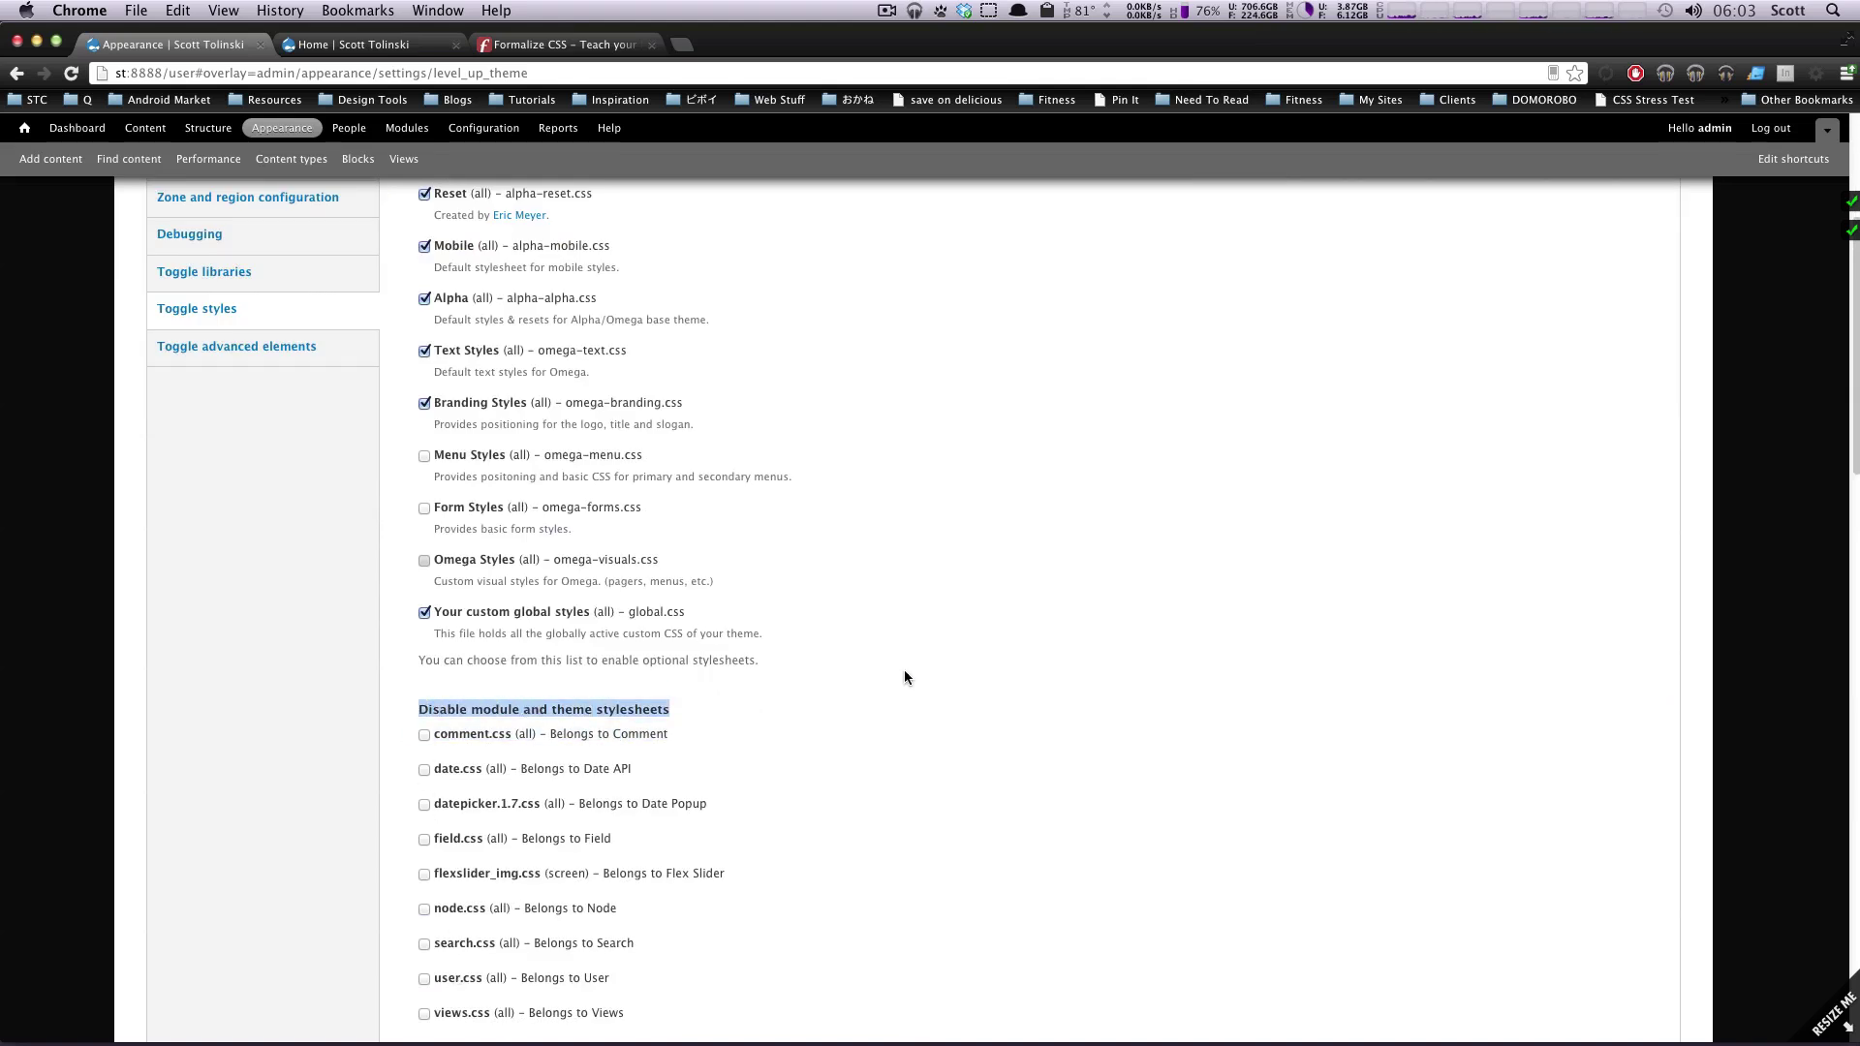
pyautogui.scroll(4, 679, 620)
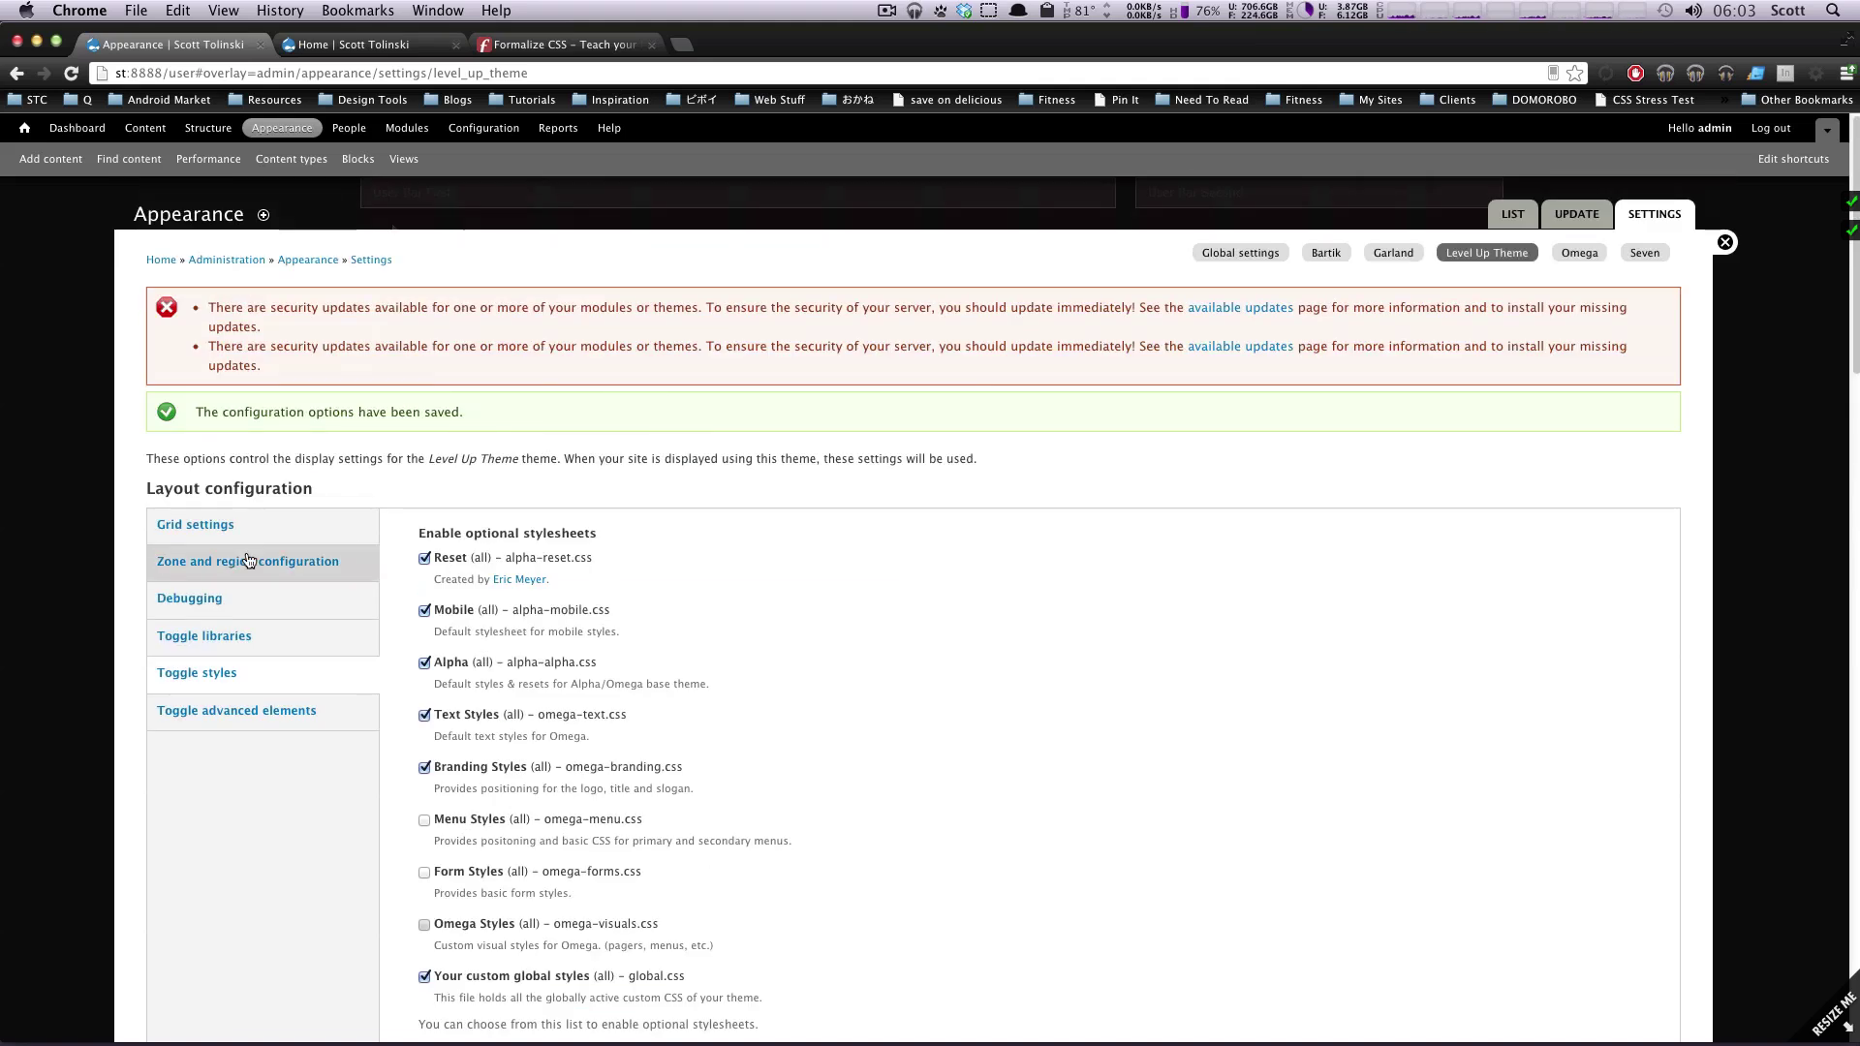
# Step: Review the advanced page element toggles and the elements that can be hidden via CSS
pyautogui.click(243, 717)
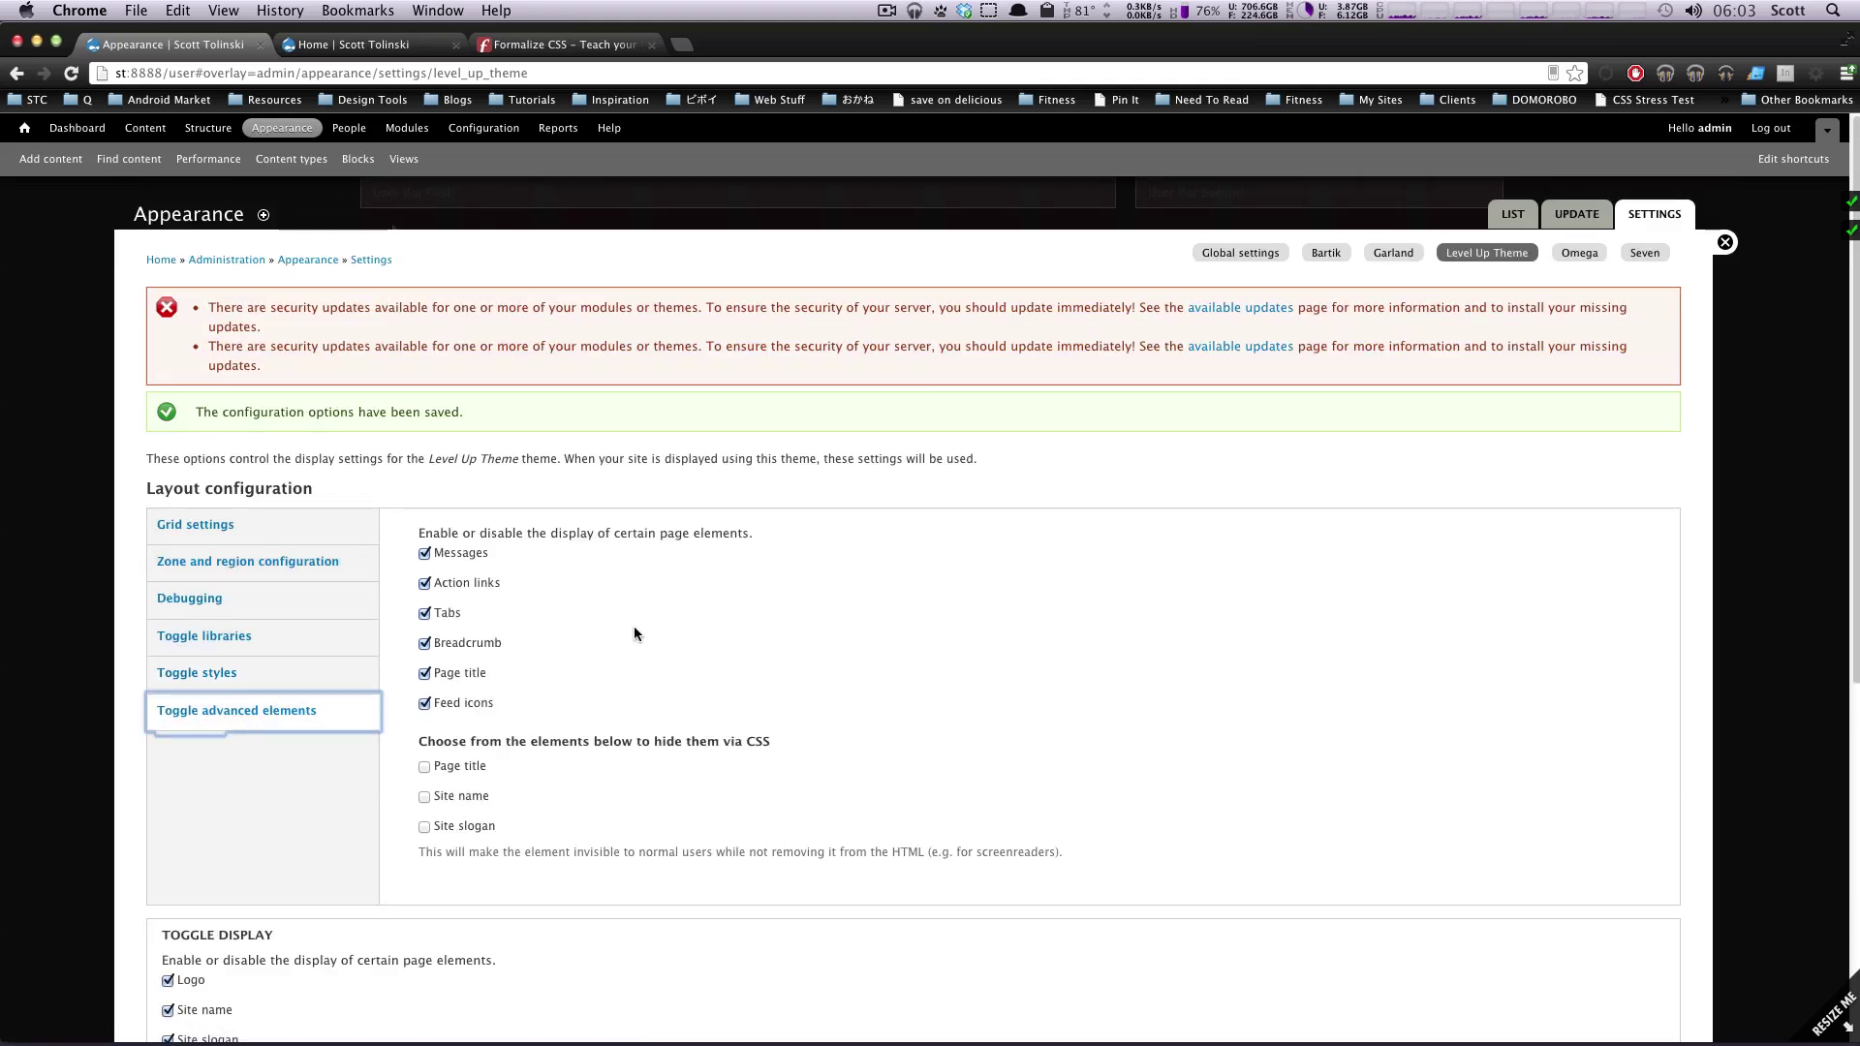
pyautogui.moveTo(486, 534); pyautogui.dragTo(621, 545)
pyautogui.click(595, 550)
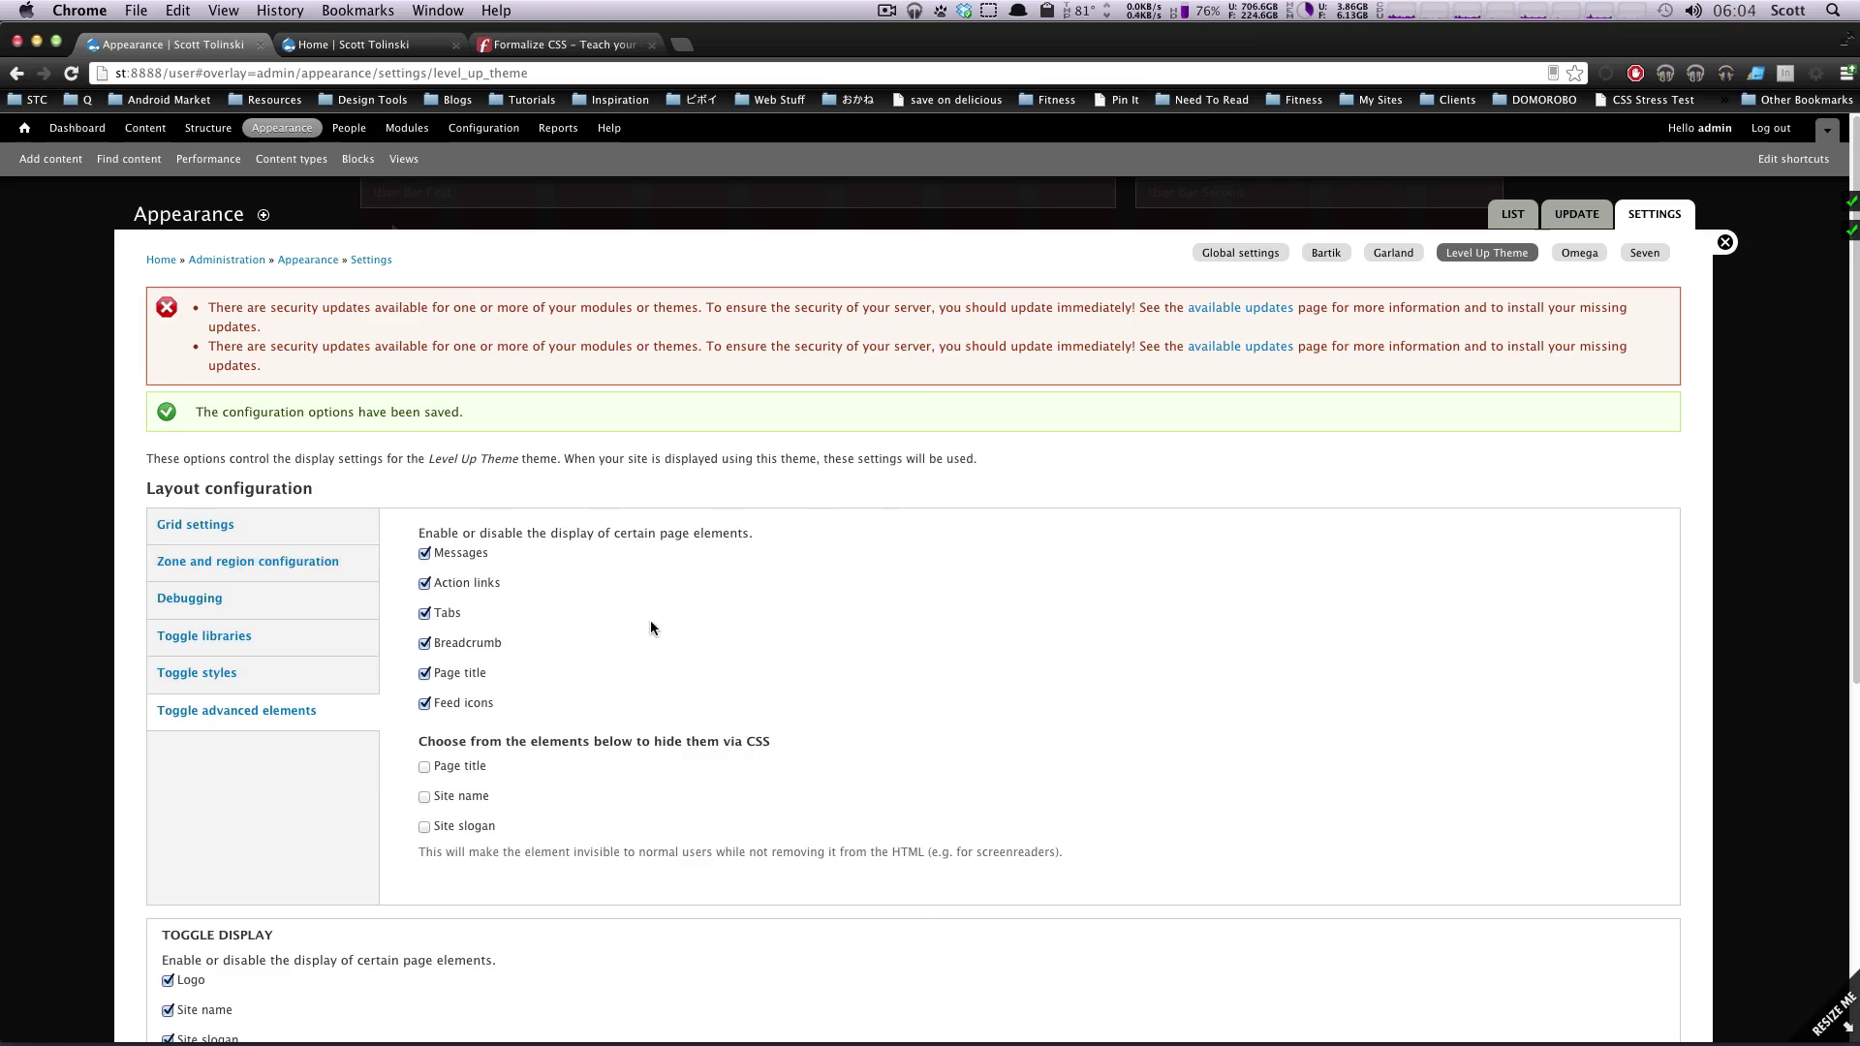
# Step: Turn off the display of user pictures in posts and comments, user verification status in comments, and the secondary menu
pyautogui.scroll(-5, 661, 622)
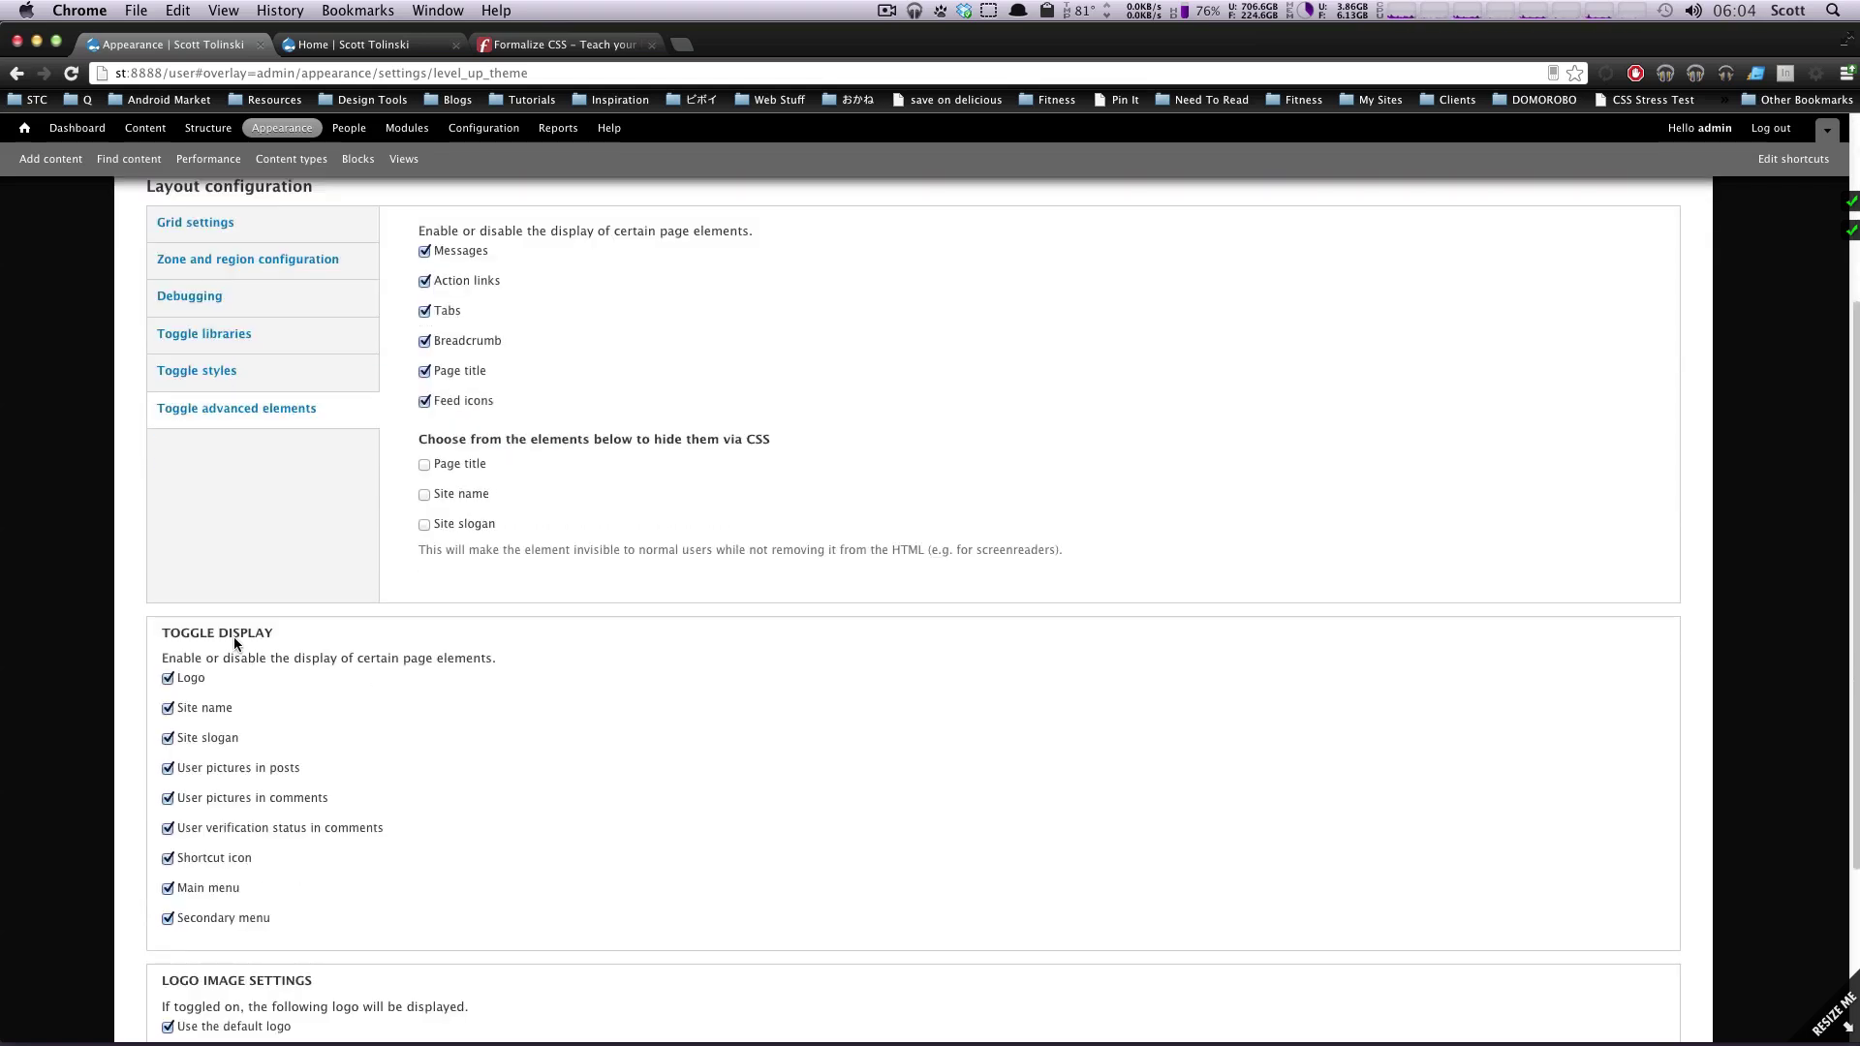
pyautogui.moveTo(235, 636); pyautogui.dragTo(312, 661)
pyautogui.click(170, 679)
pyautogui.click(164, 769)
pyautogui.scroll(-1, 194, 833)
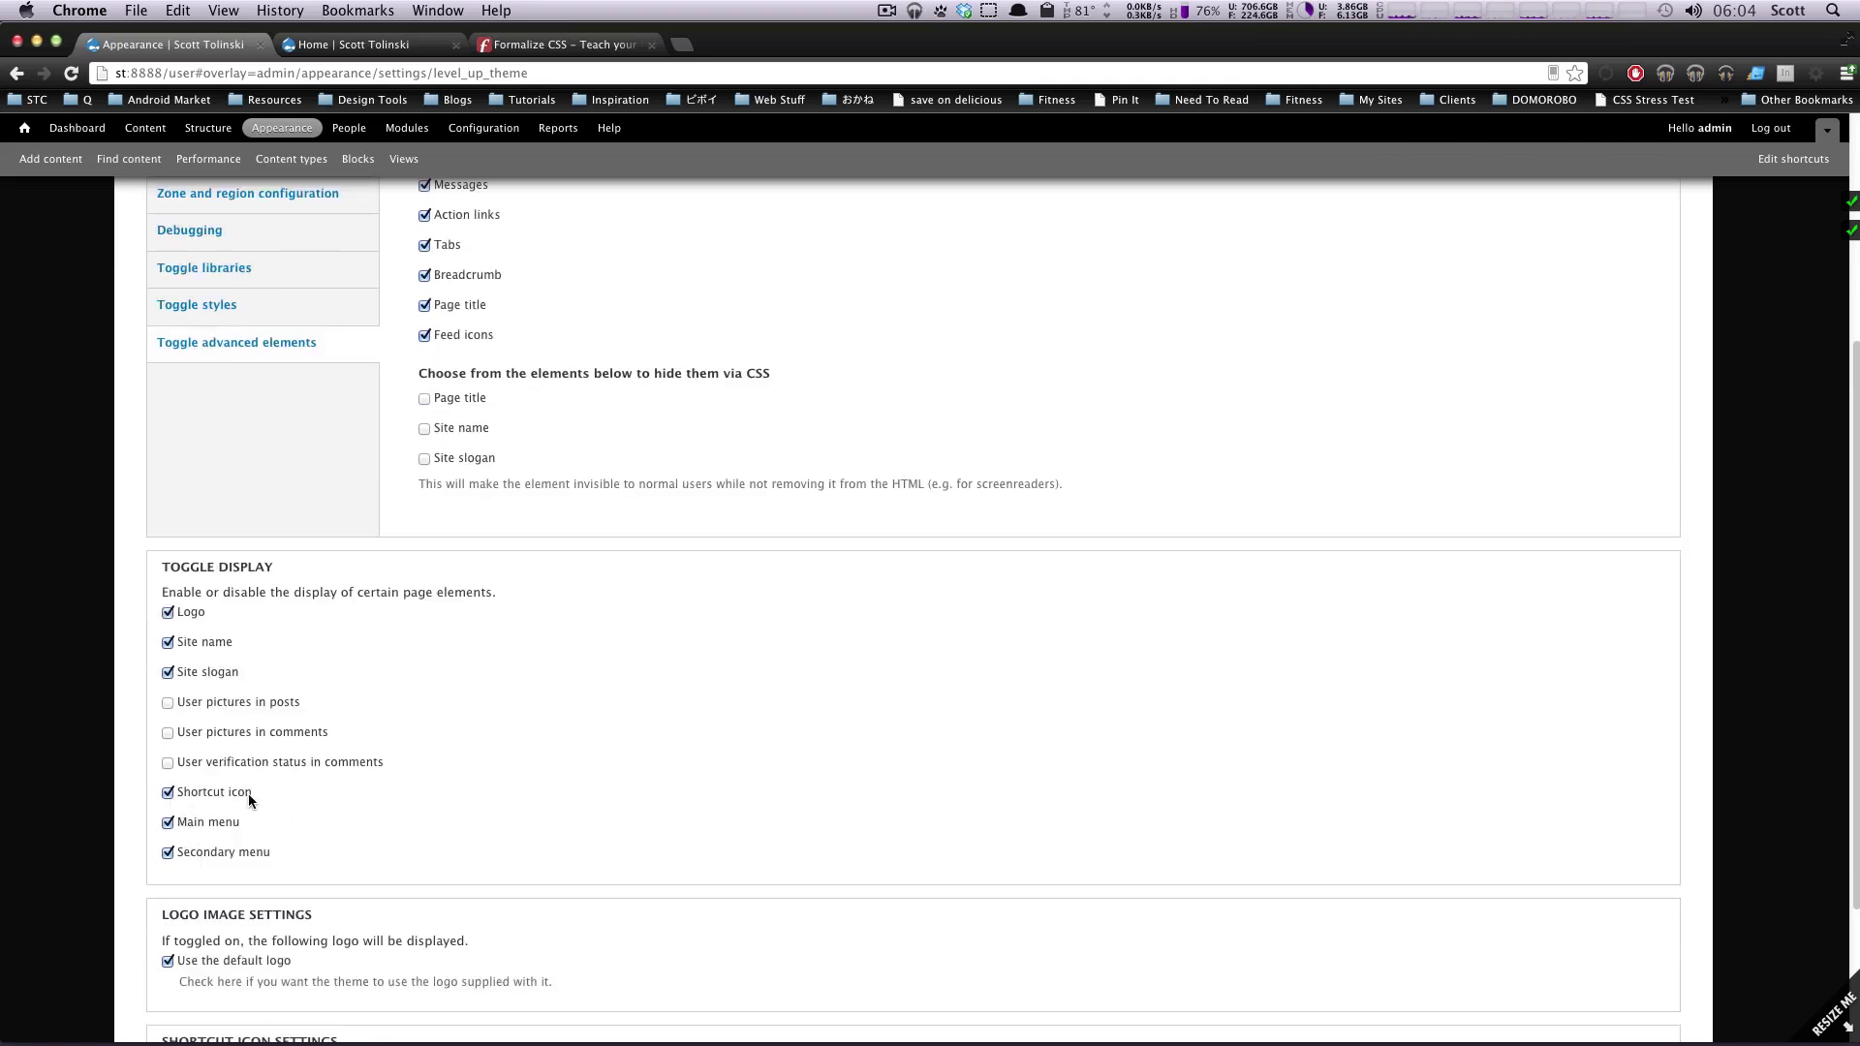
pyautogui.click(171, 827)
pyautogui.moveTo(217, 852); pyautogui.dragTo(266, 852)
pyautogui.click(167, 852)
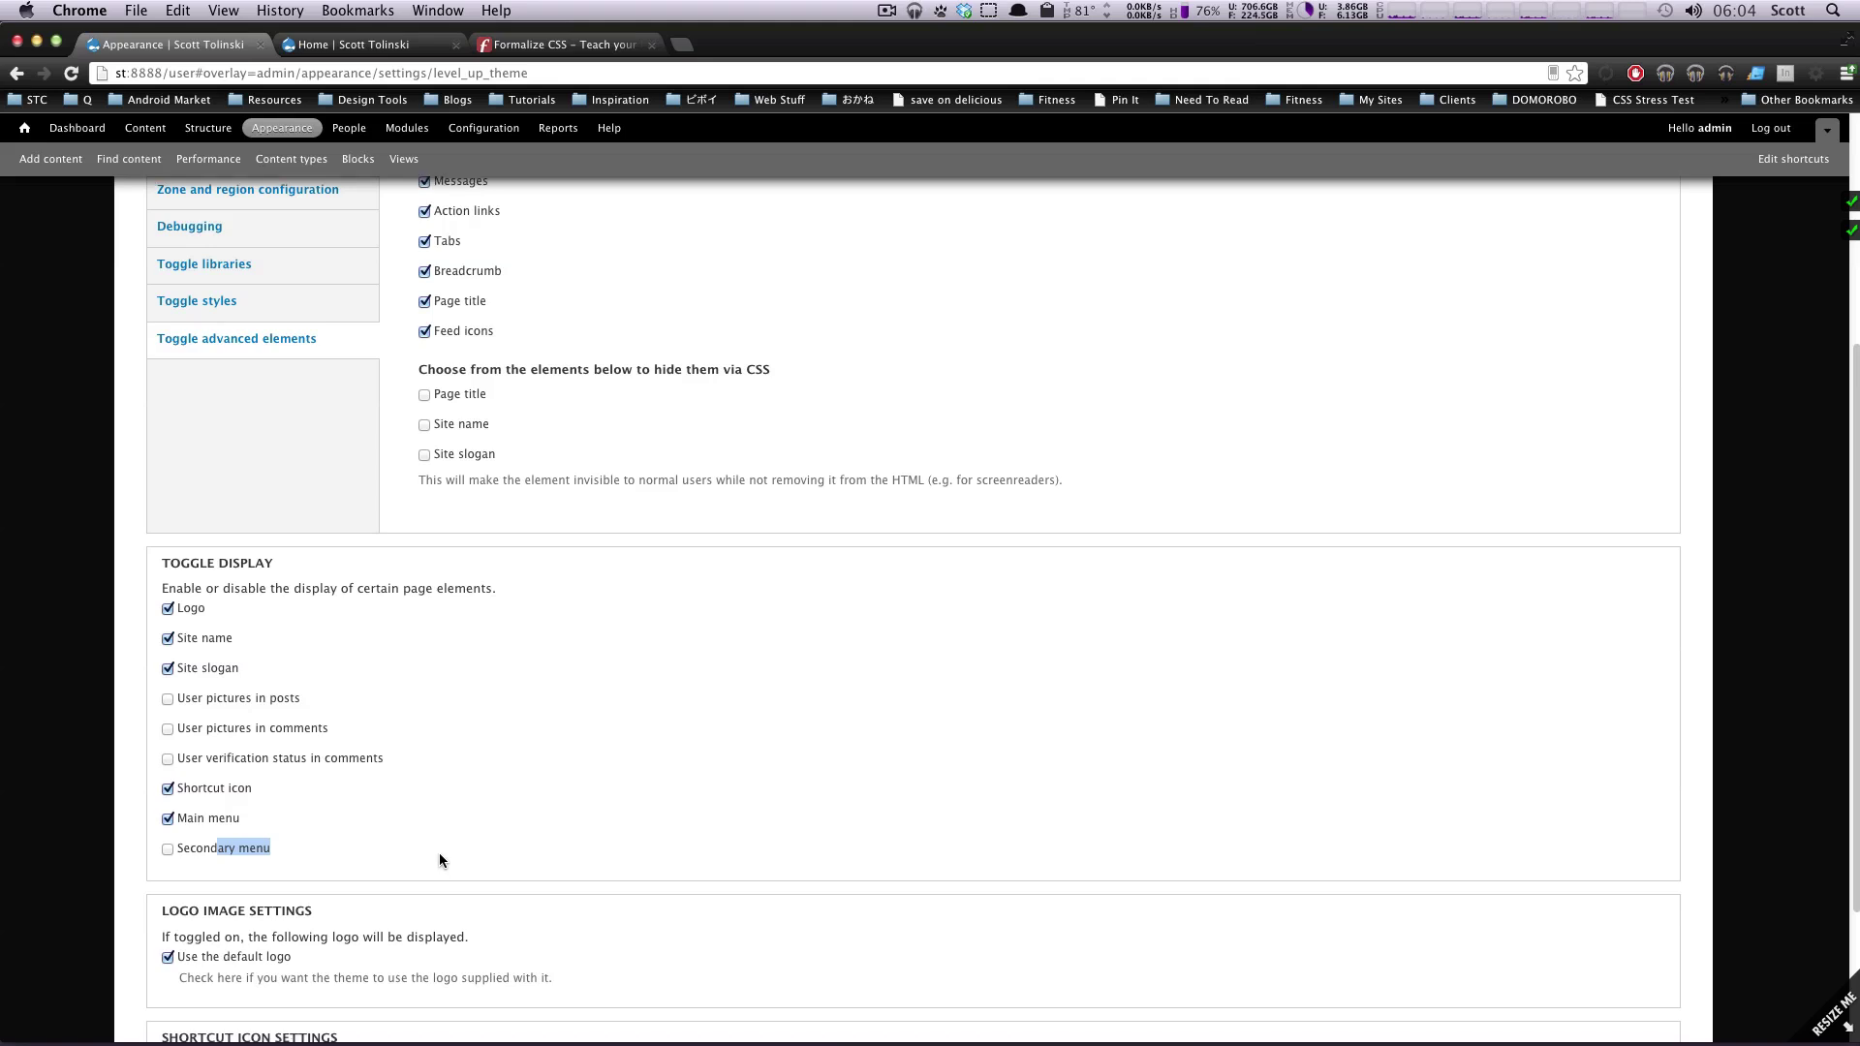
# Step: Look over the logo image and shortcut icon settings, and view the home page for comparison
pyautogui.scroll(-3, 439, 855)
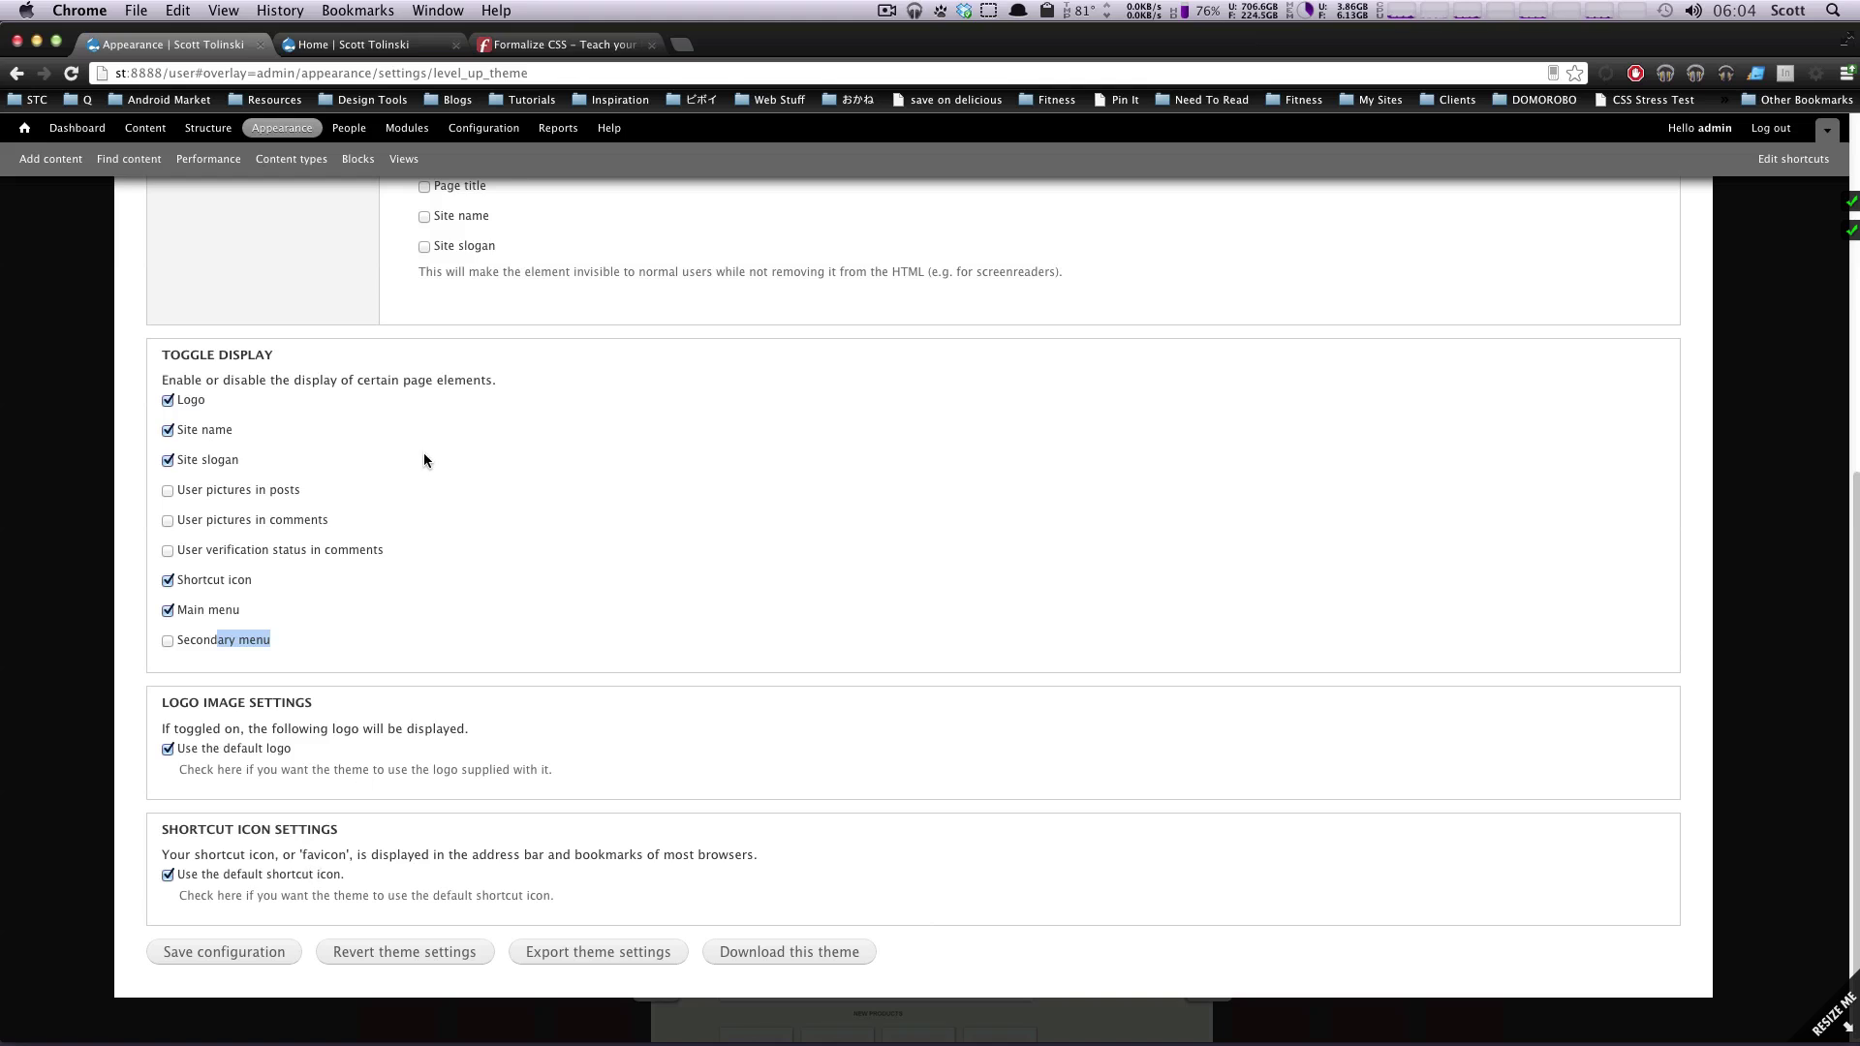
pyautogui.click(353, 45)
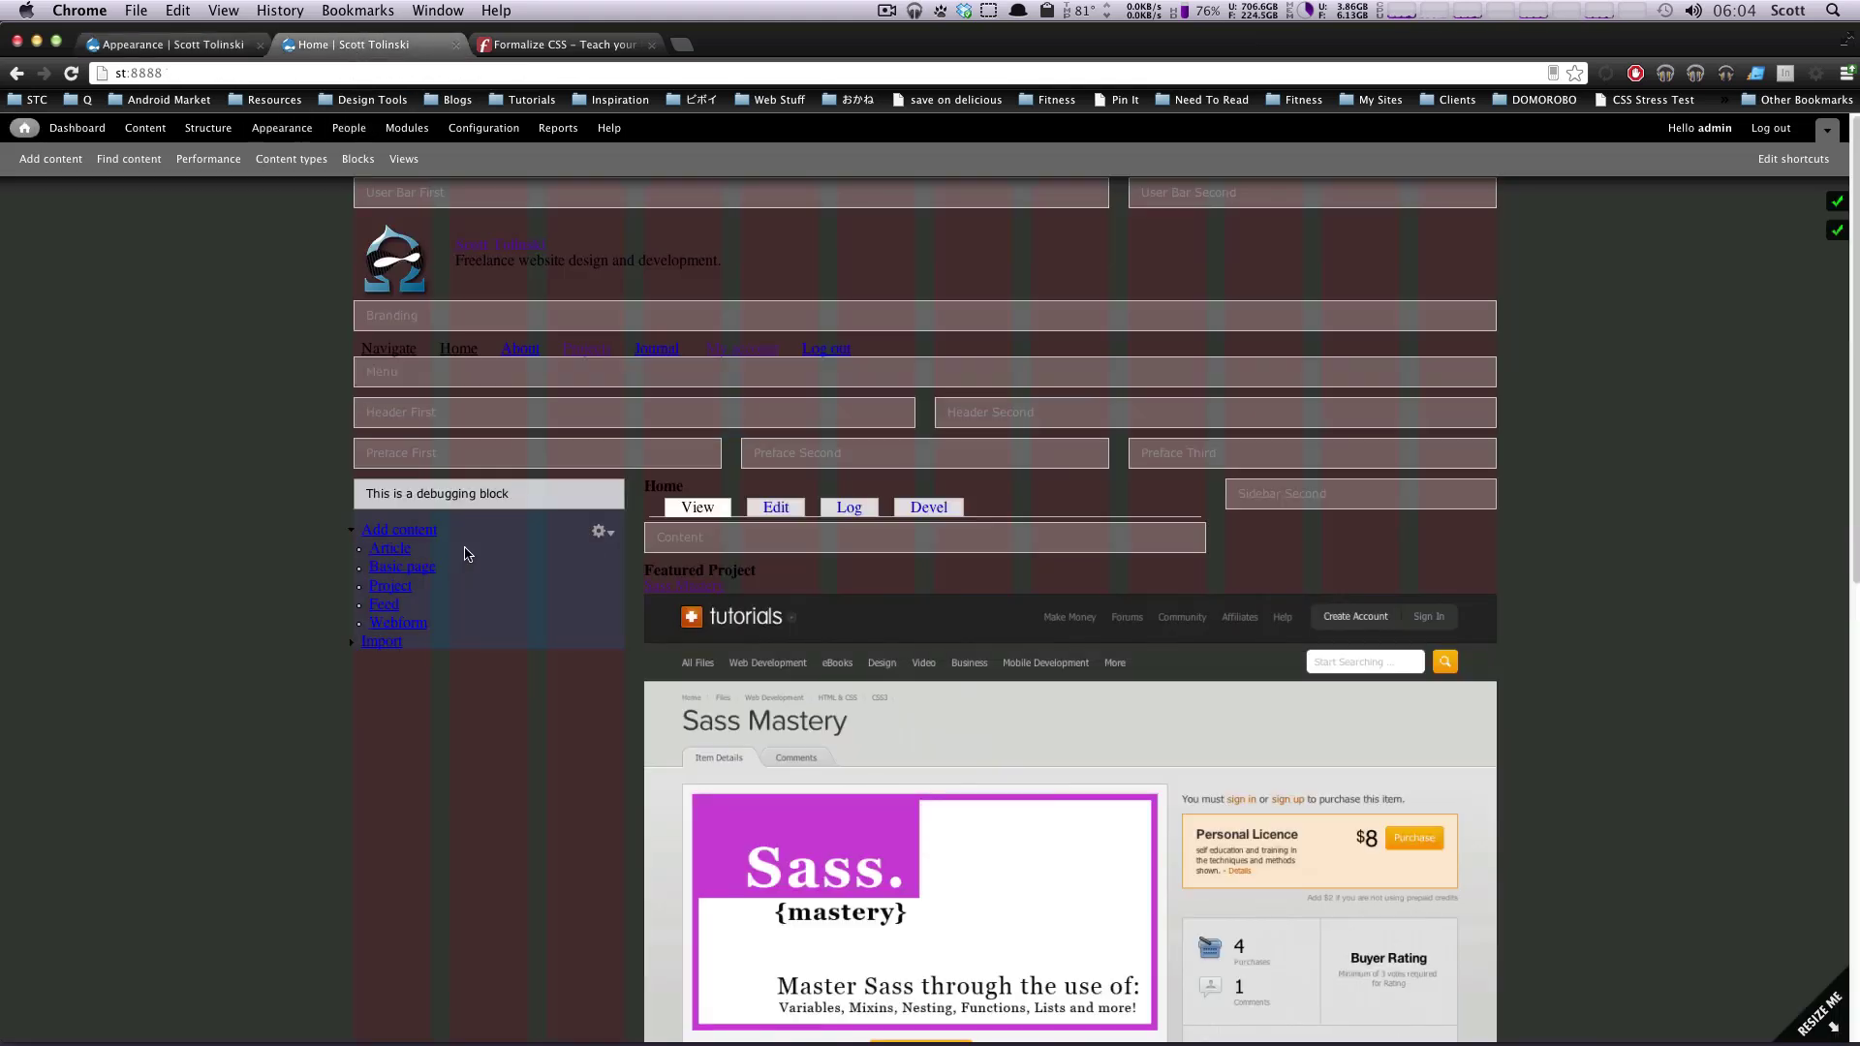
pyautogui.moveTo(464, 553); pyautogui.dragTo(392, 271)
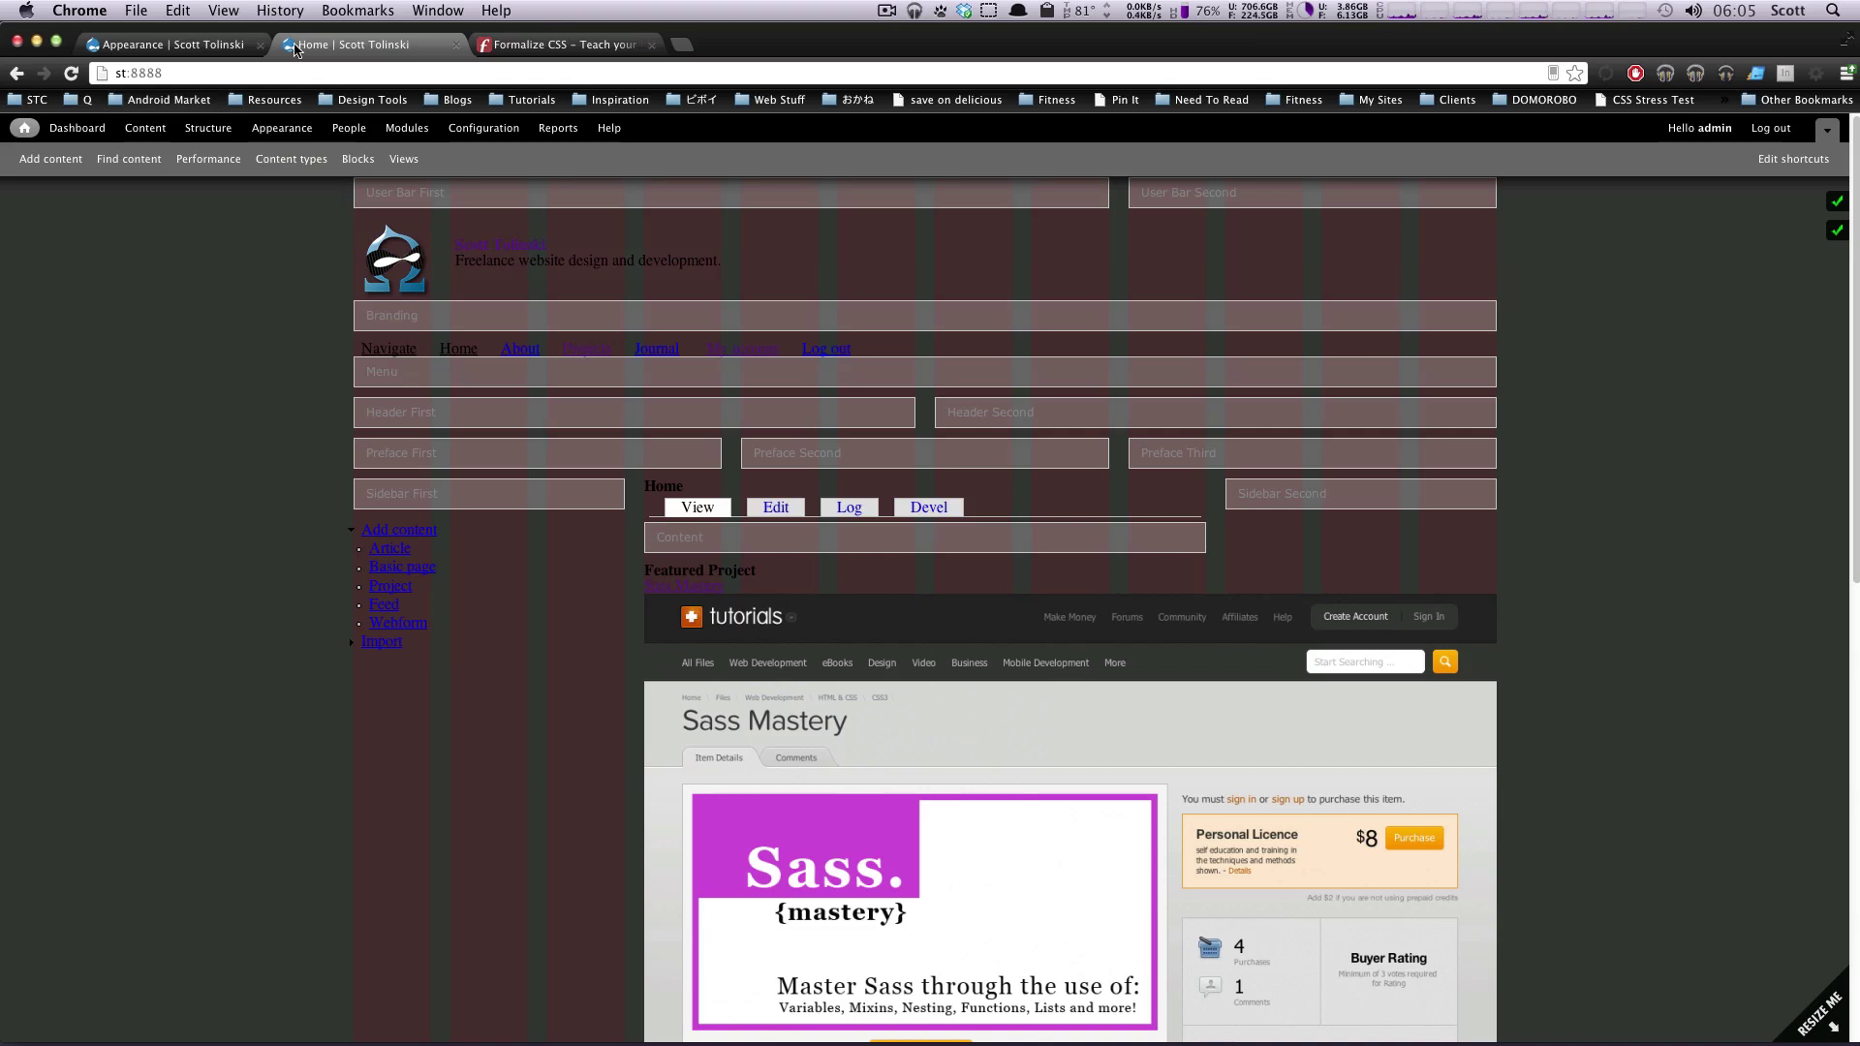
# Step: In the Level Up Theme settings, turn off the use of the default logo and the default shortcut icon
pyautogui.click(181, 45)
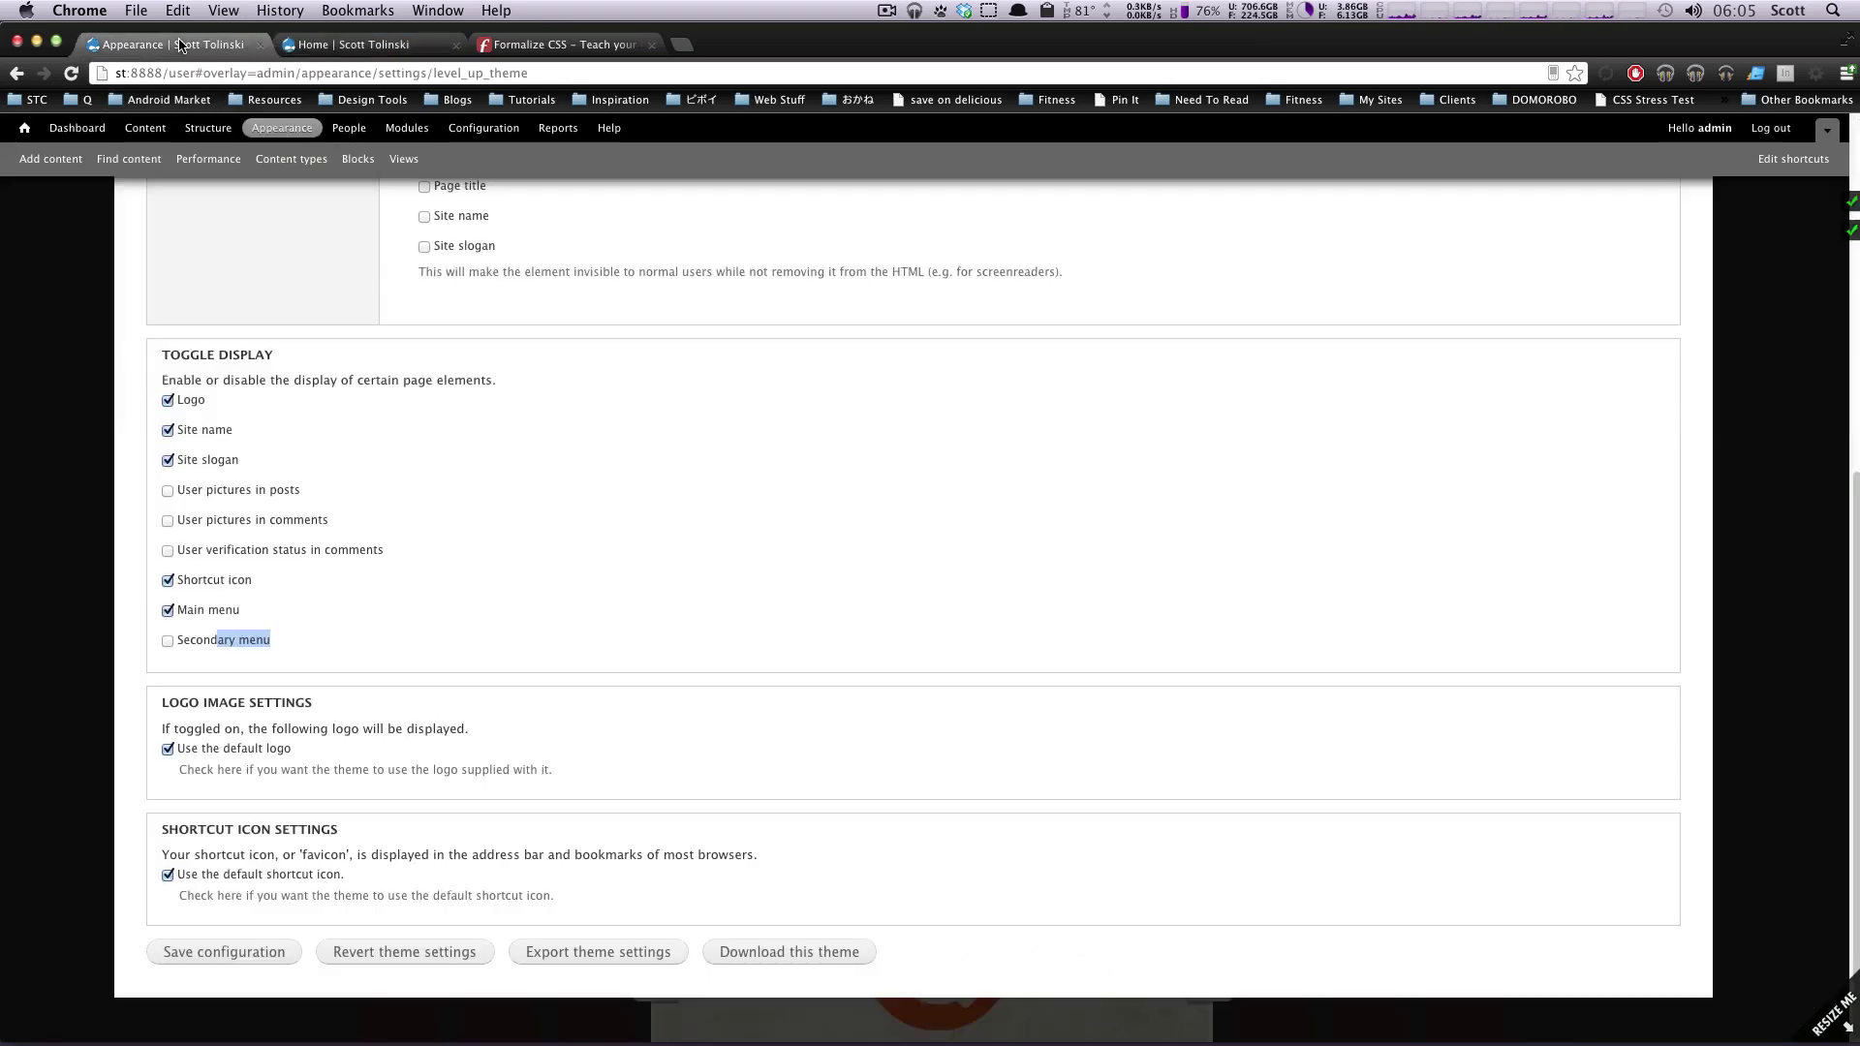
pyautogui.click(166, 750)
pyautogui.scroll(-2, 195, 898)
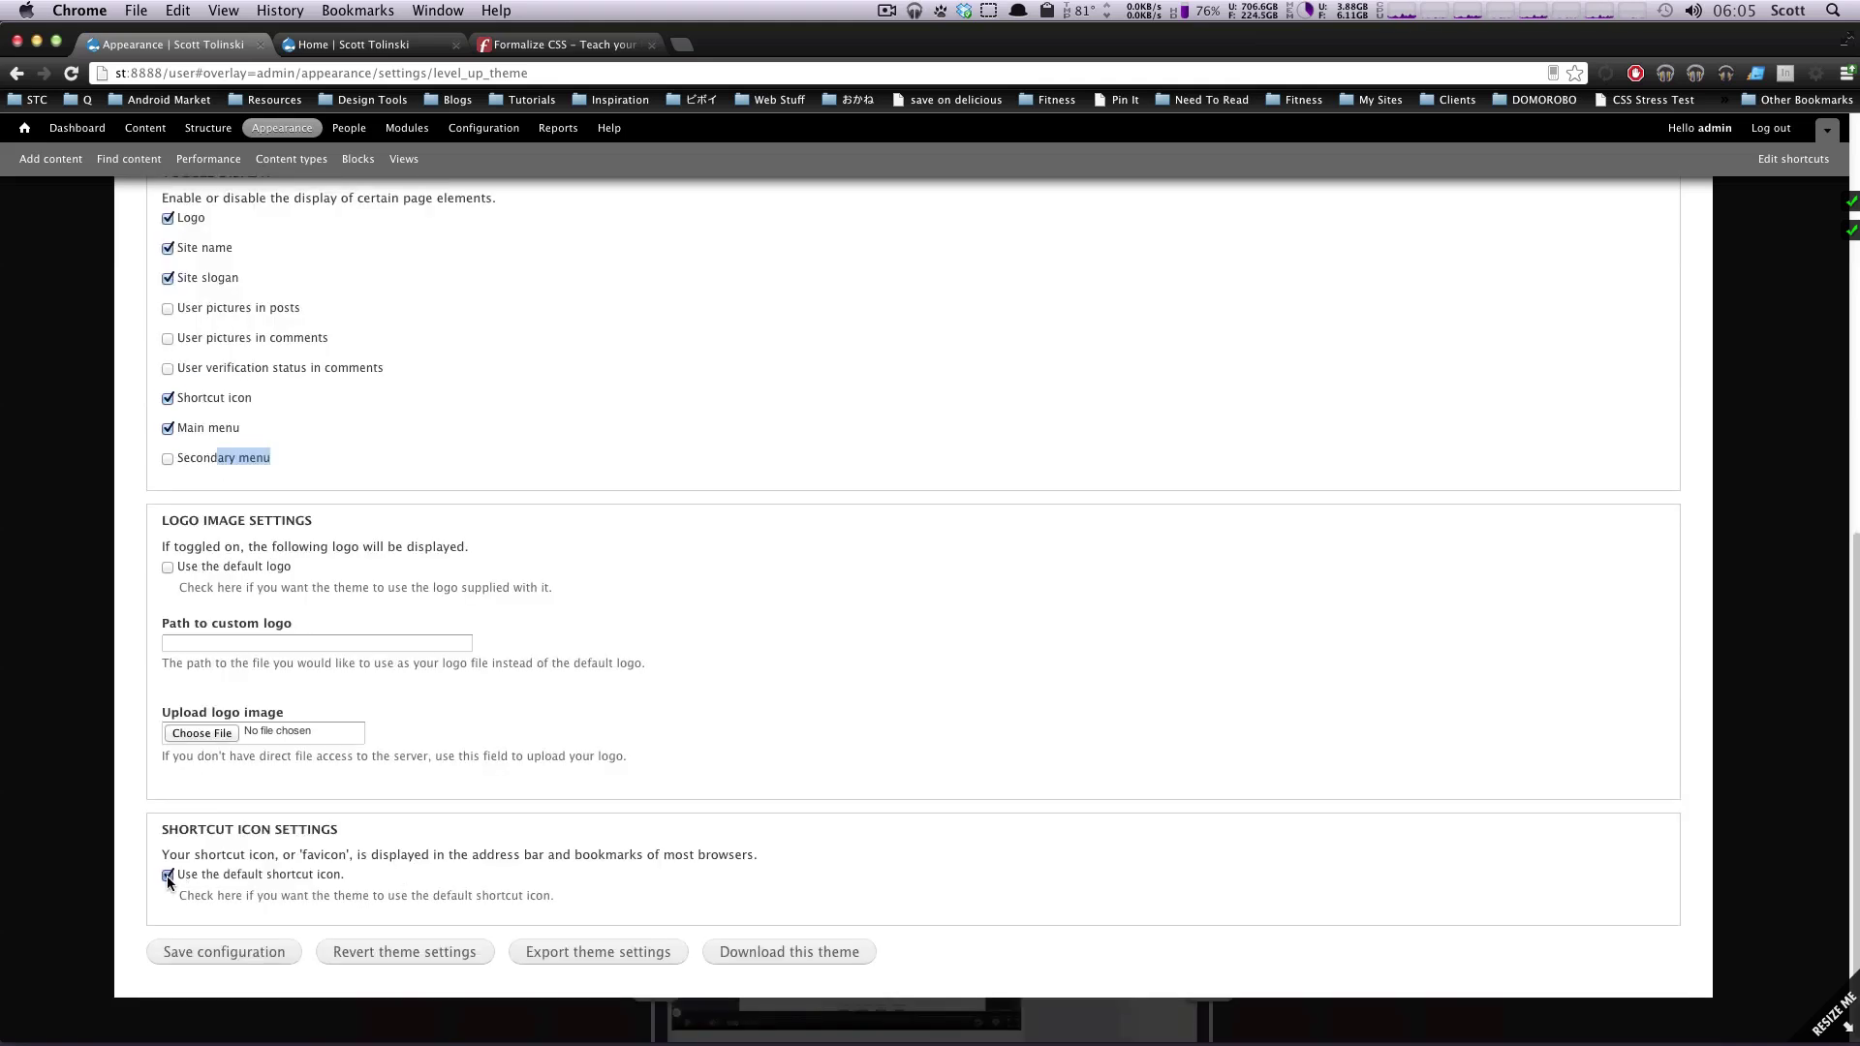
pyautogui.click(167, 874)
pyautogui.click(260, 642)
pyautogui.scroll(-2, 281, 639)
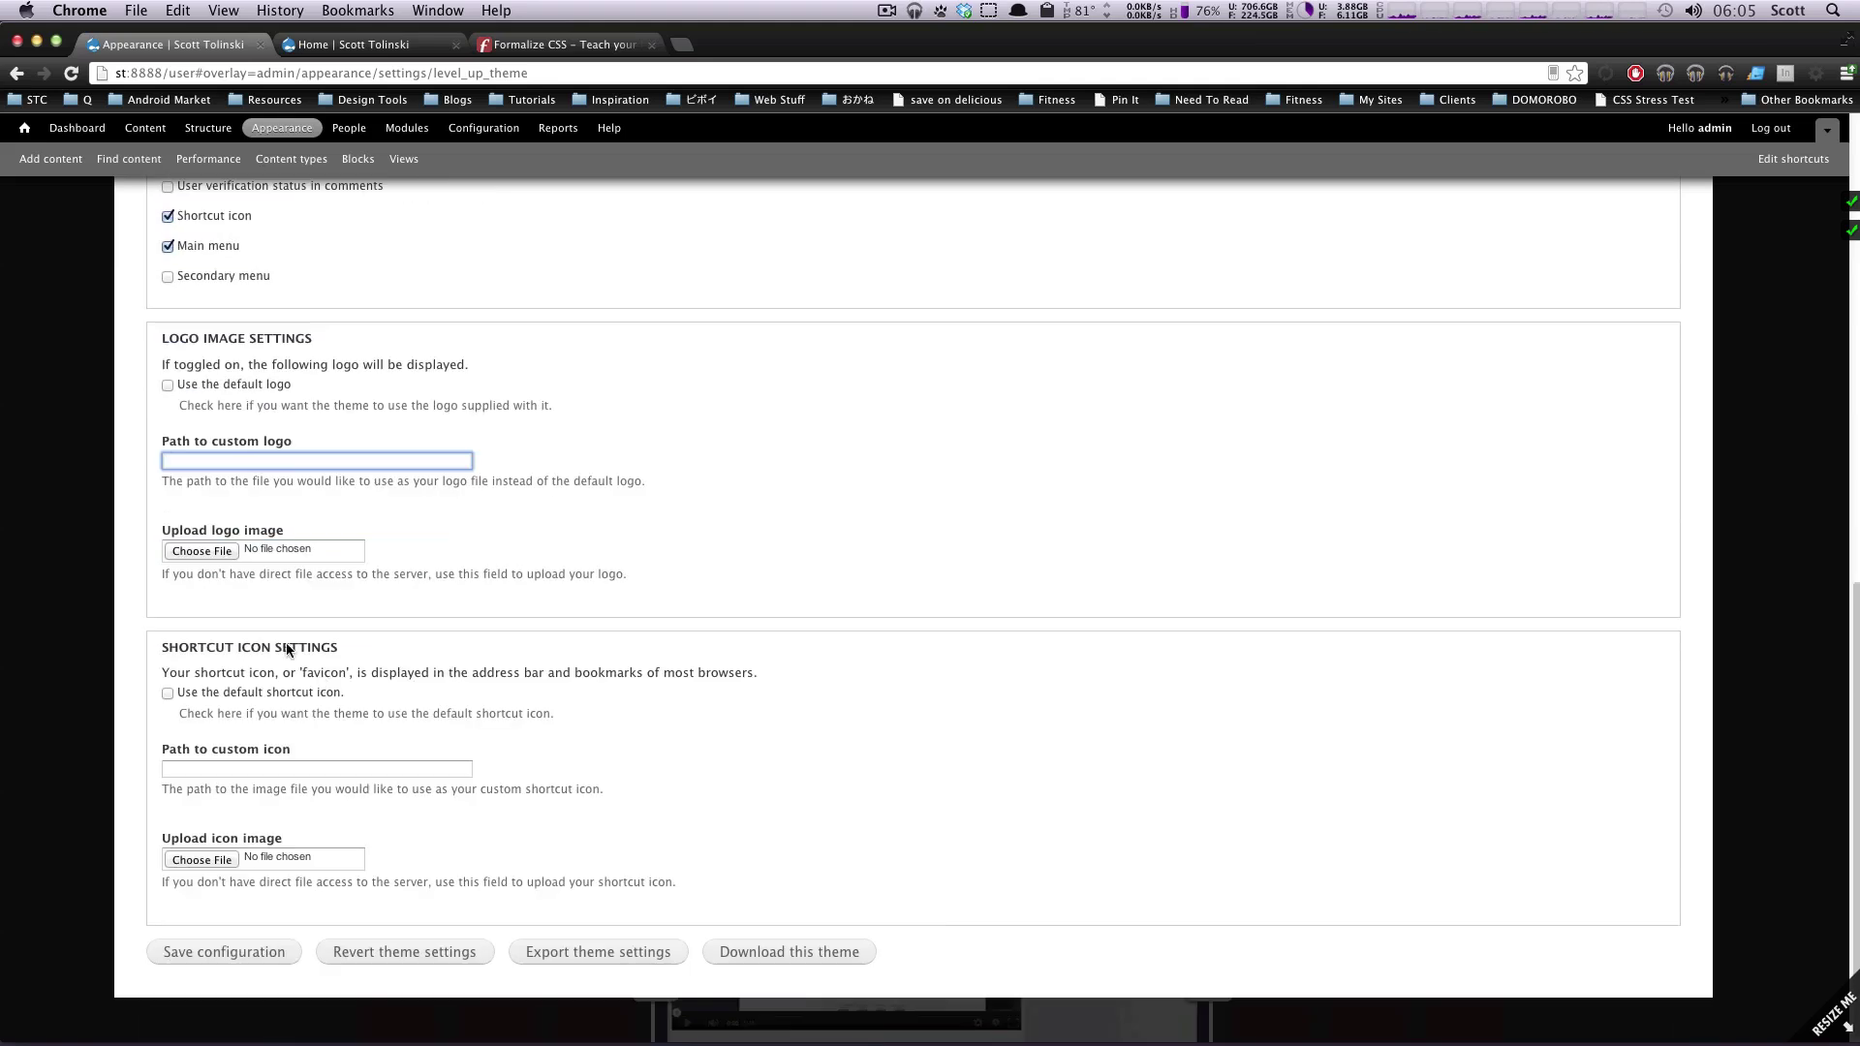
# Step: Choose Level-Up-Tuts-Logo-Final.jpg from the Desktop as the uploaded logo image and save the theme configuration
pyautogui.click(211, 552)
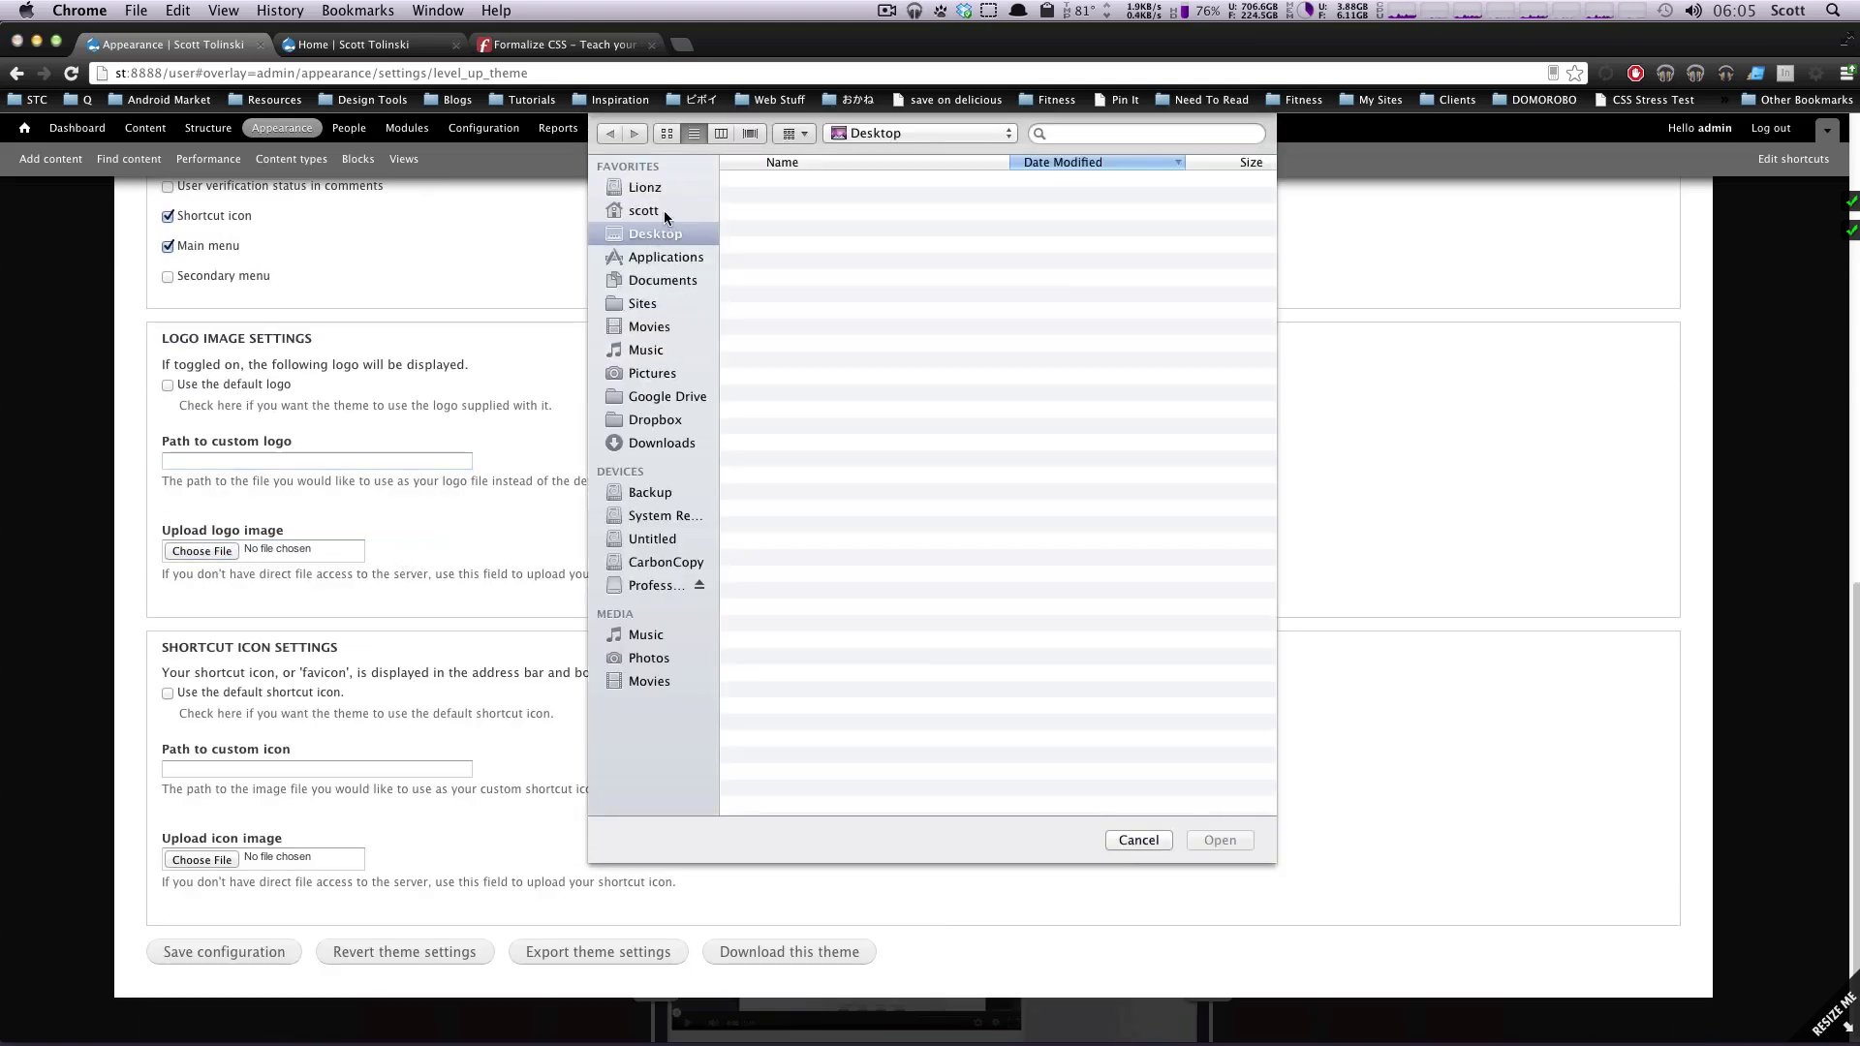
pyautogui.click(903, 349)
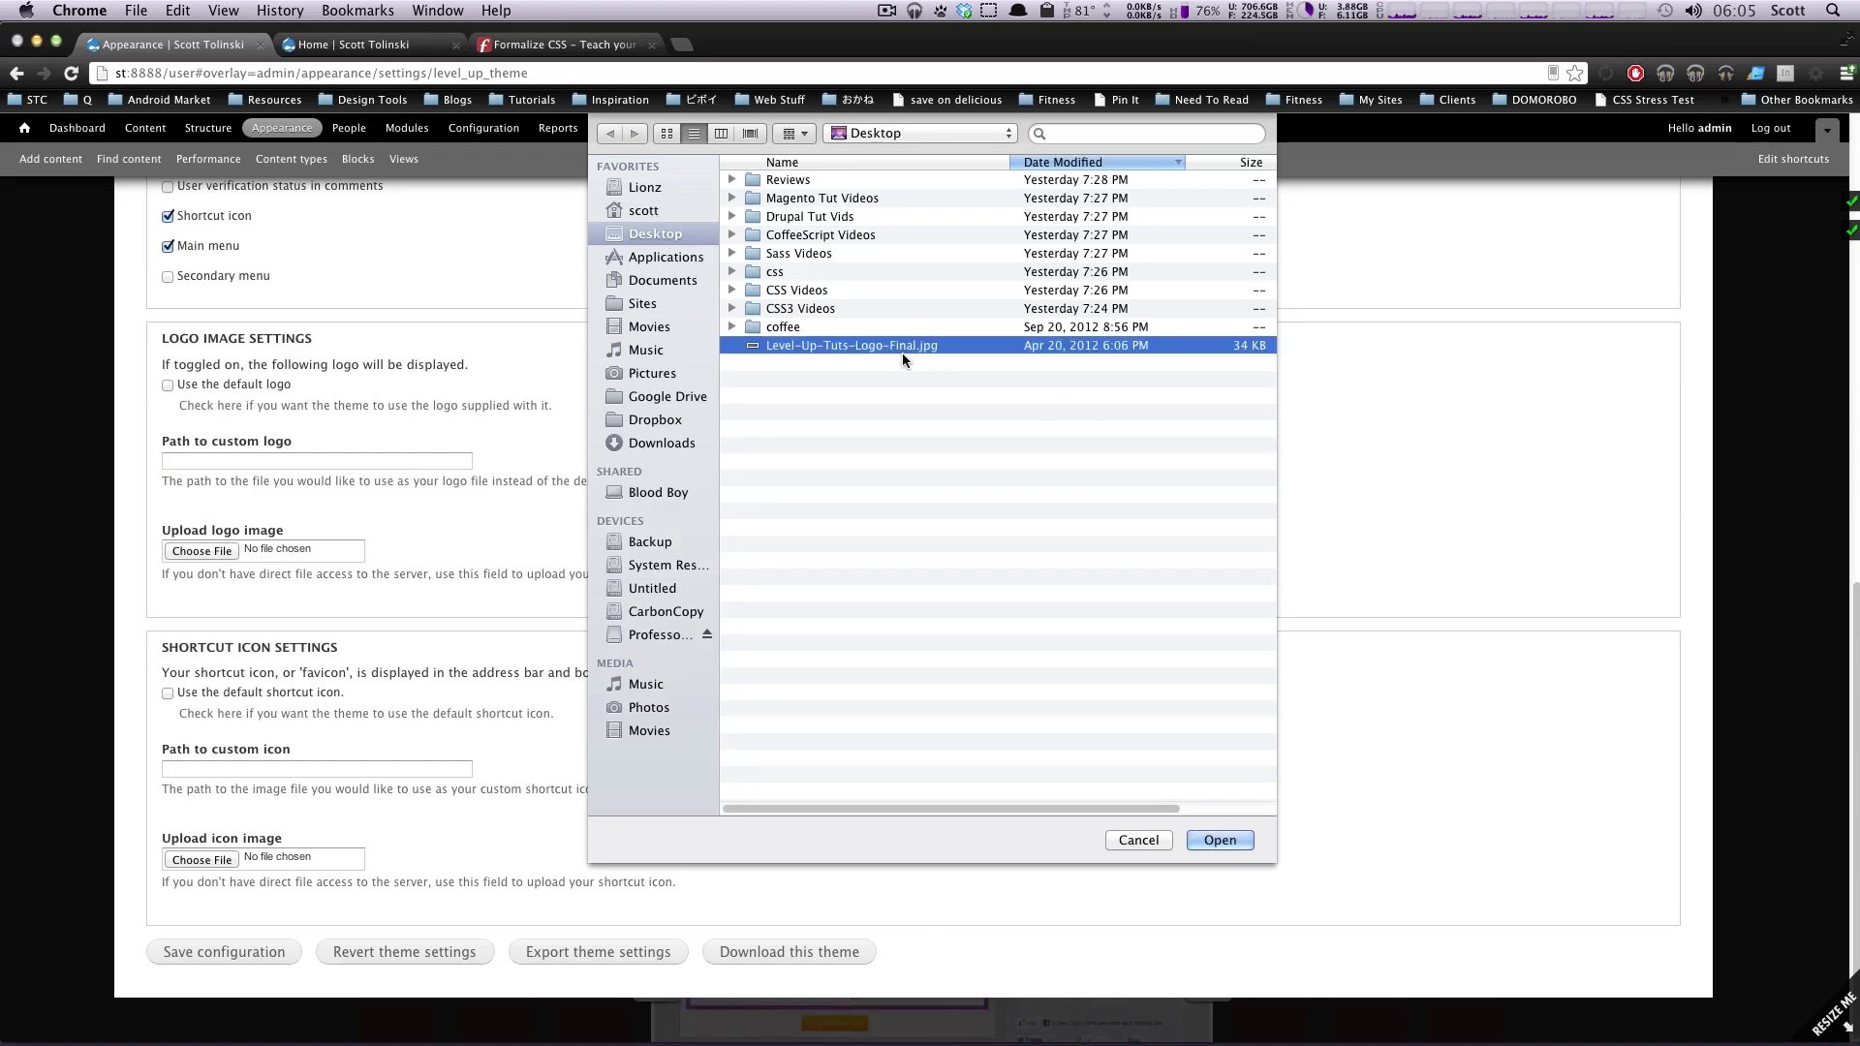
pyautogui.doubleClick(903, 351)
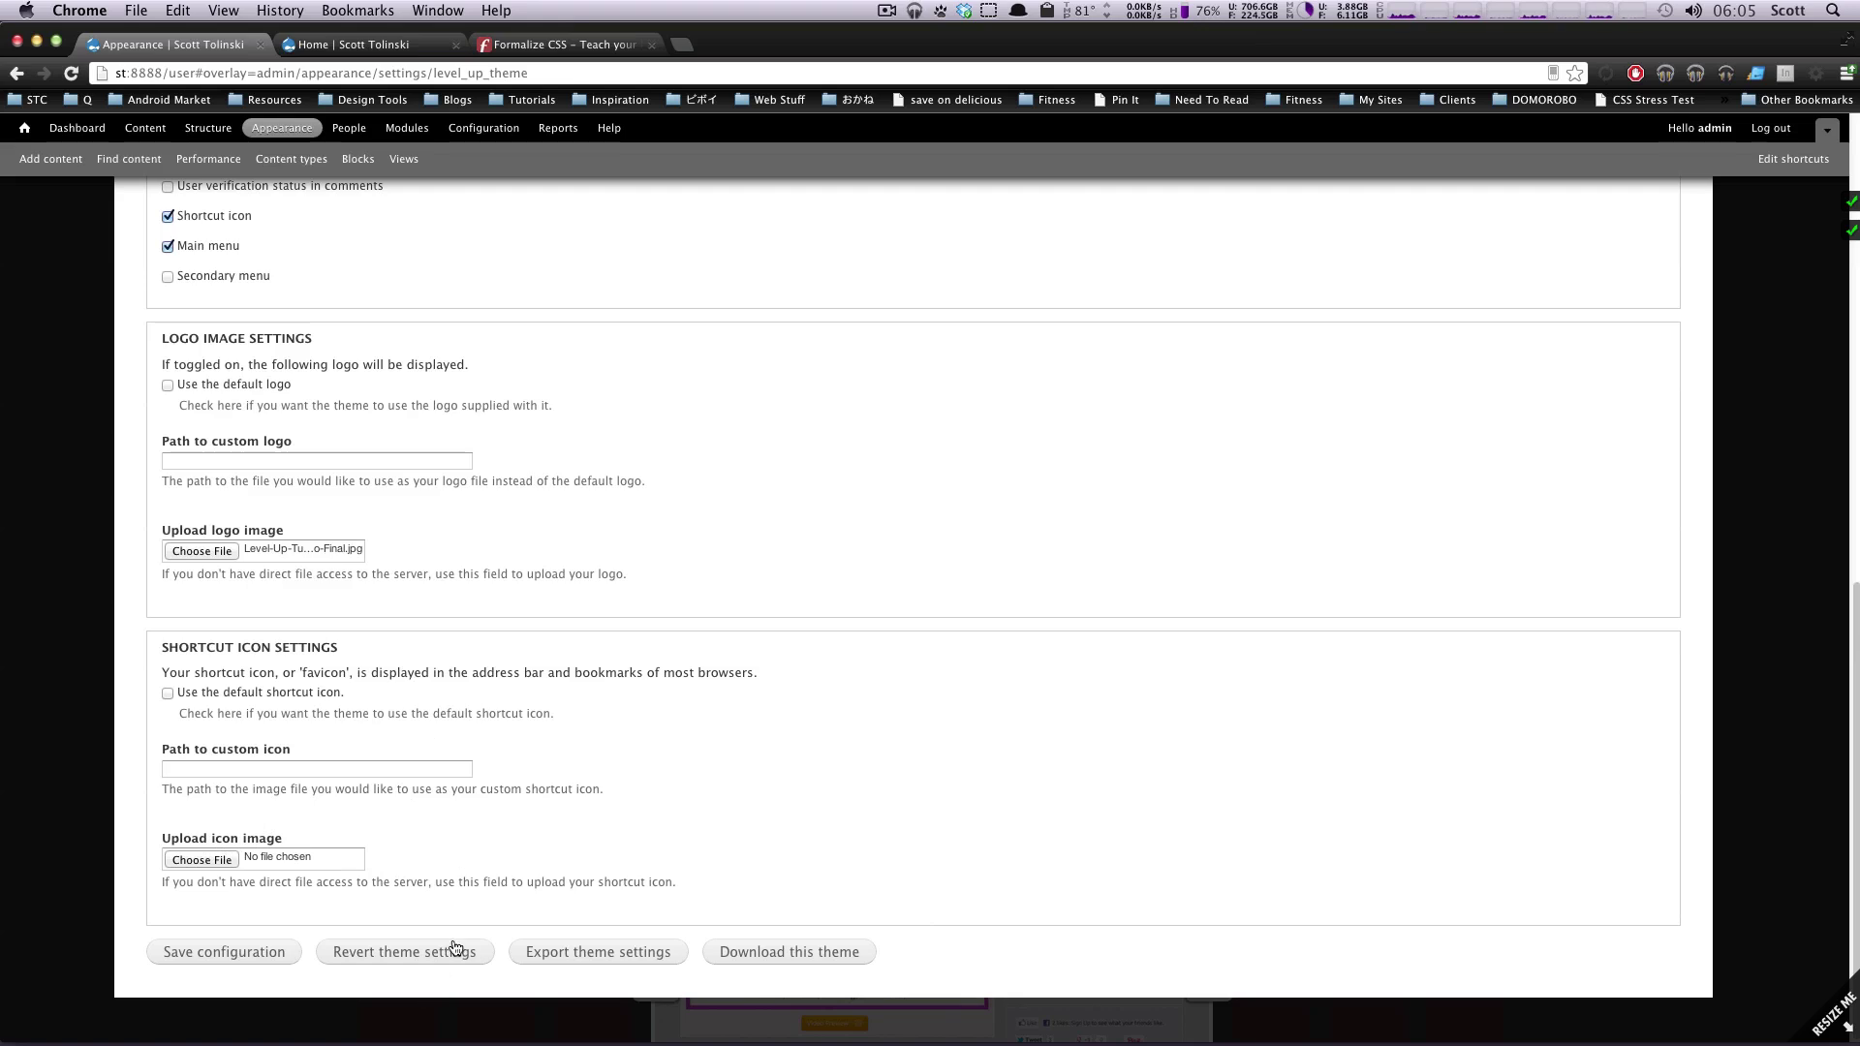
pyautogui.click(254, 953)
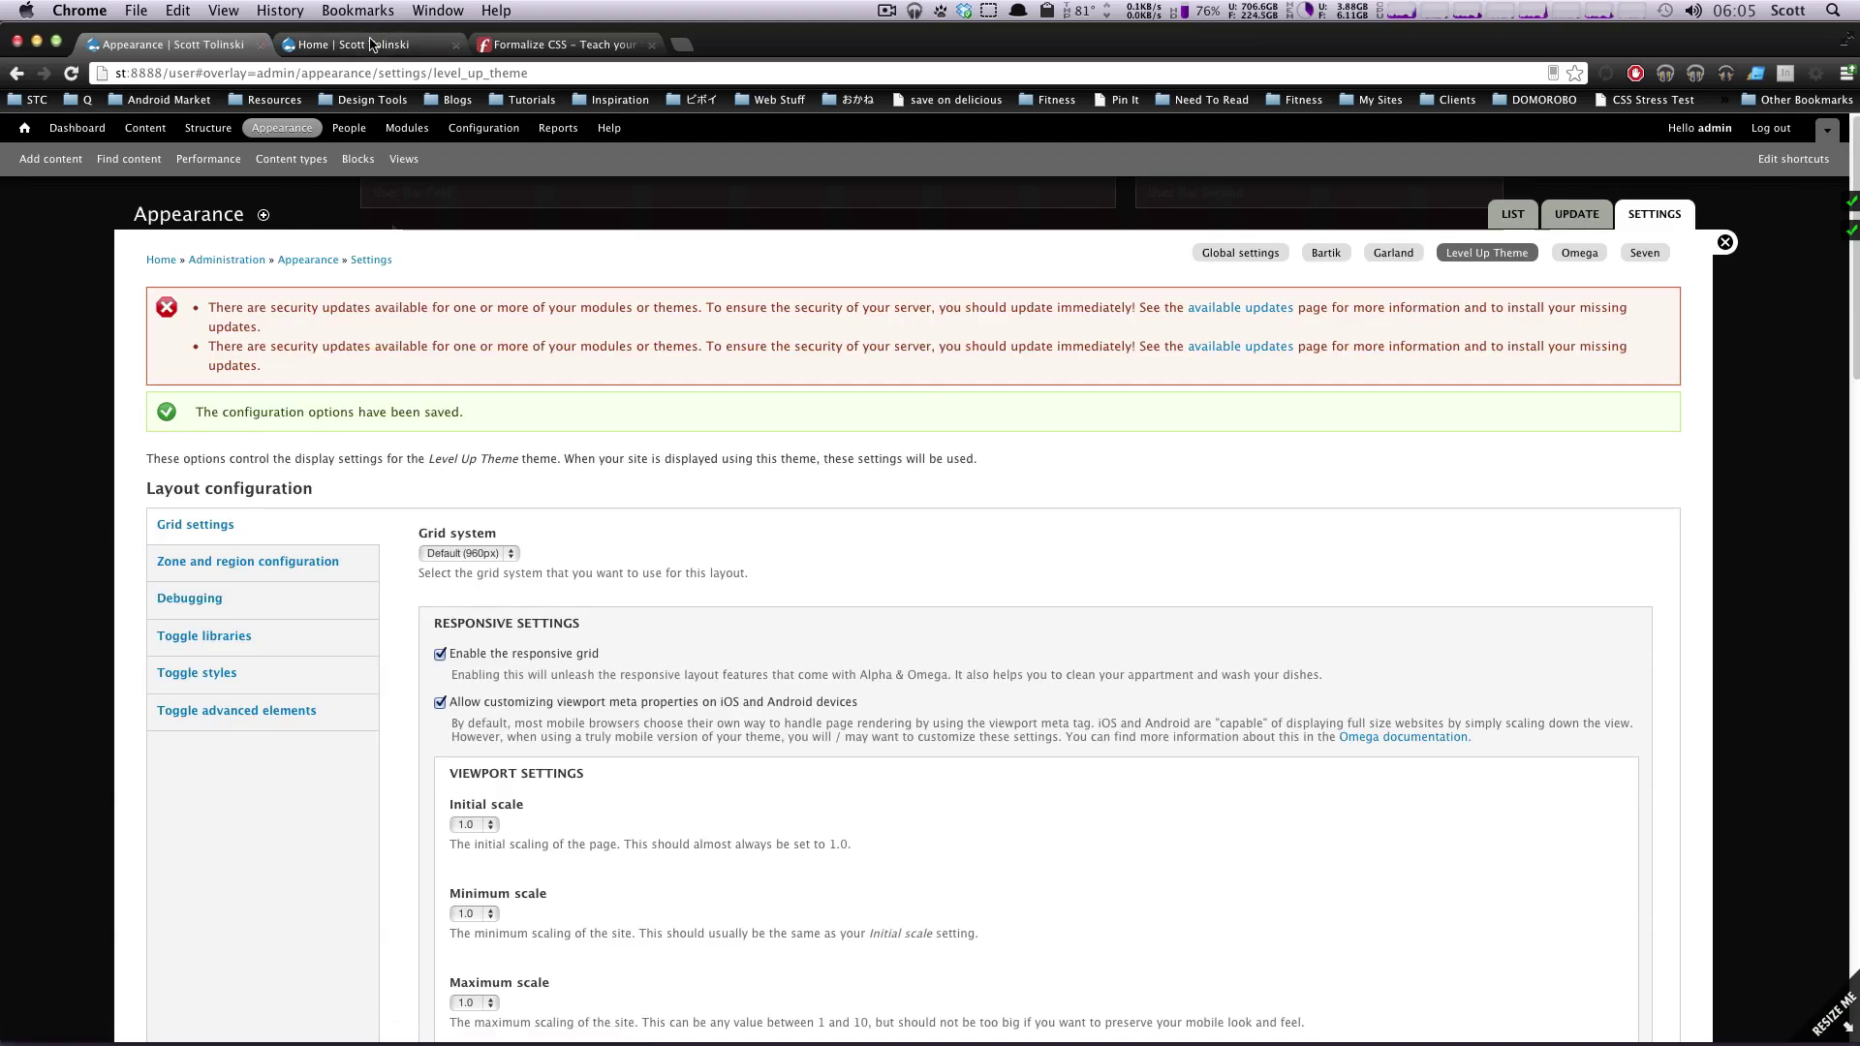
# Step: Reload the site's home page and examine the logo, menus and page content from header to footer
pyautogui.click(365, 45)
pyautogui.press('super+r')
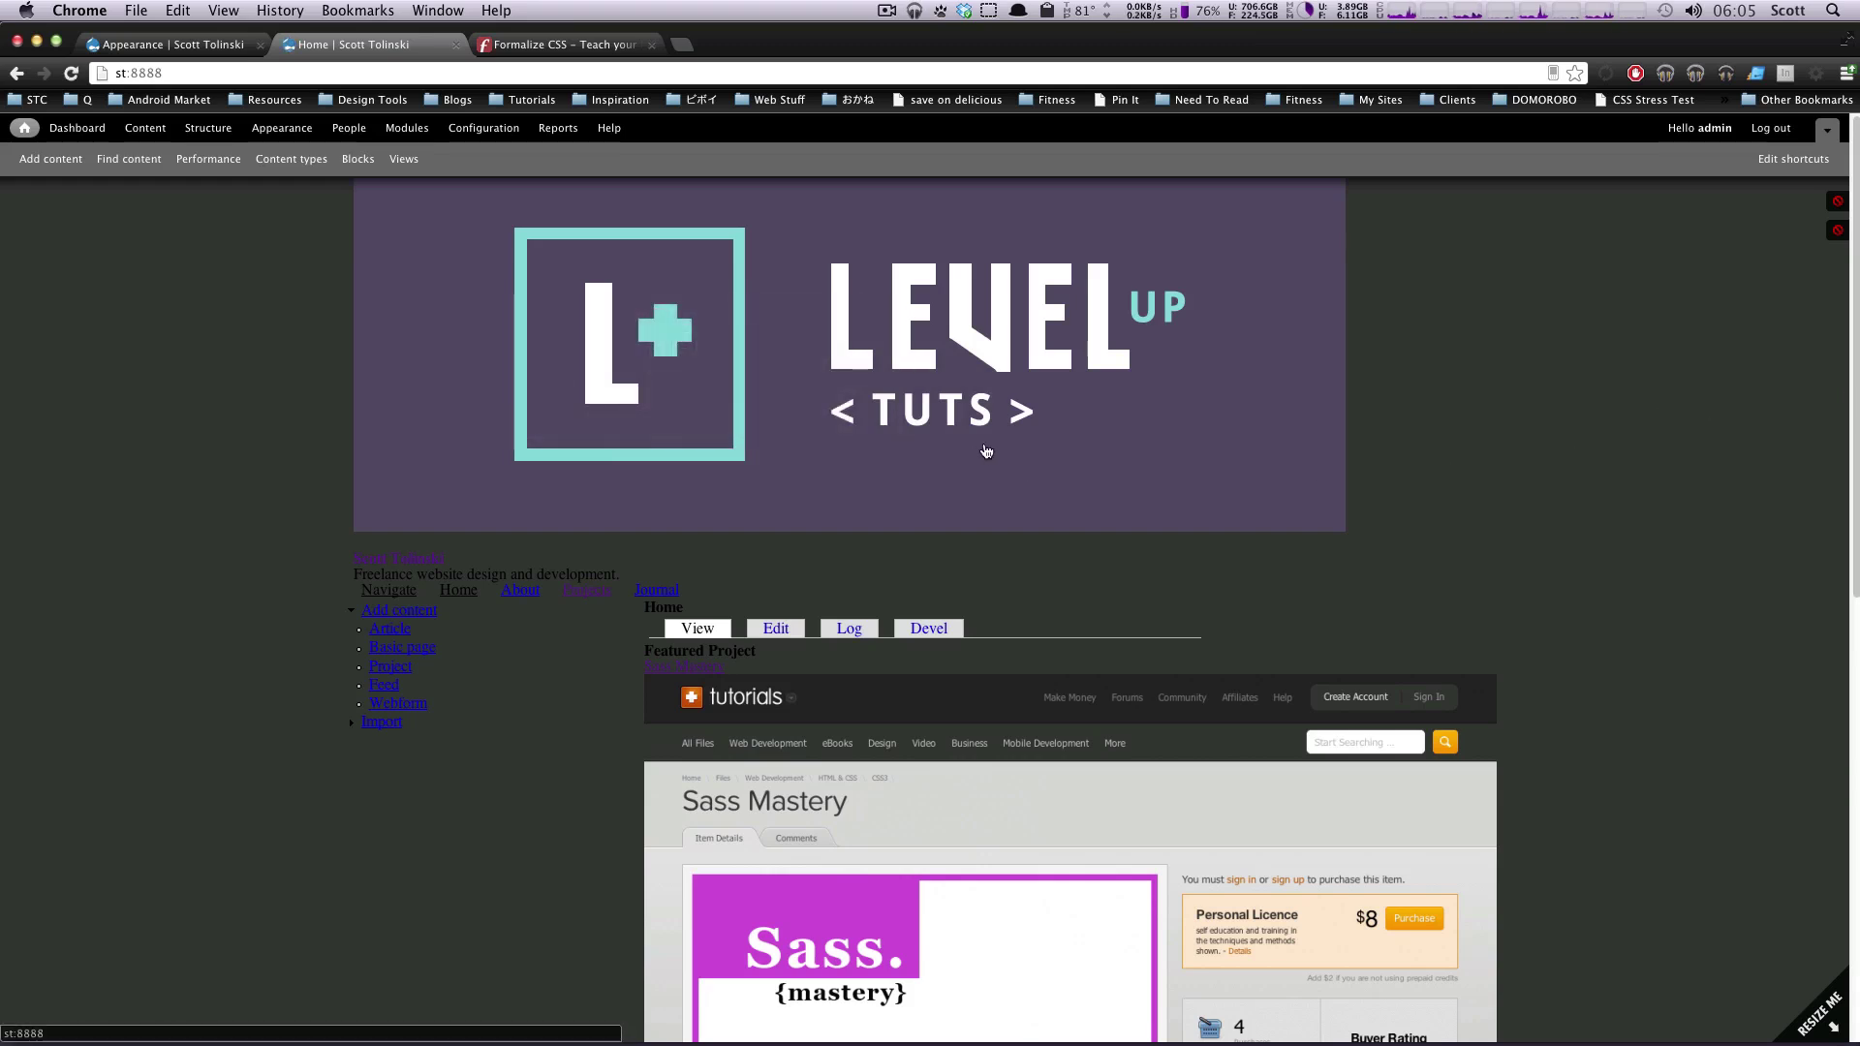
pyautogui.scroll(-5, 1413, 431)
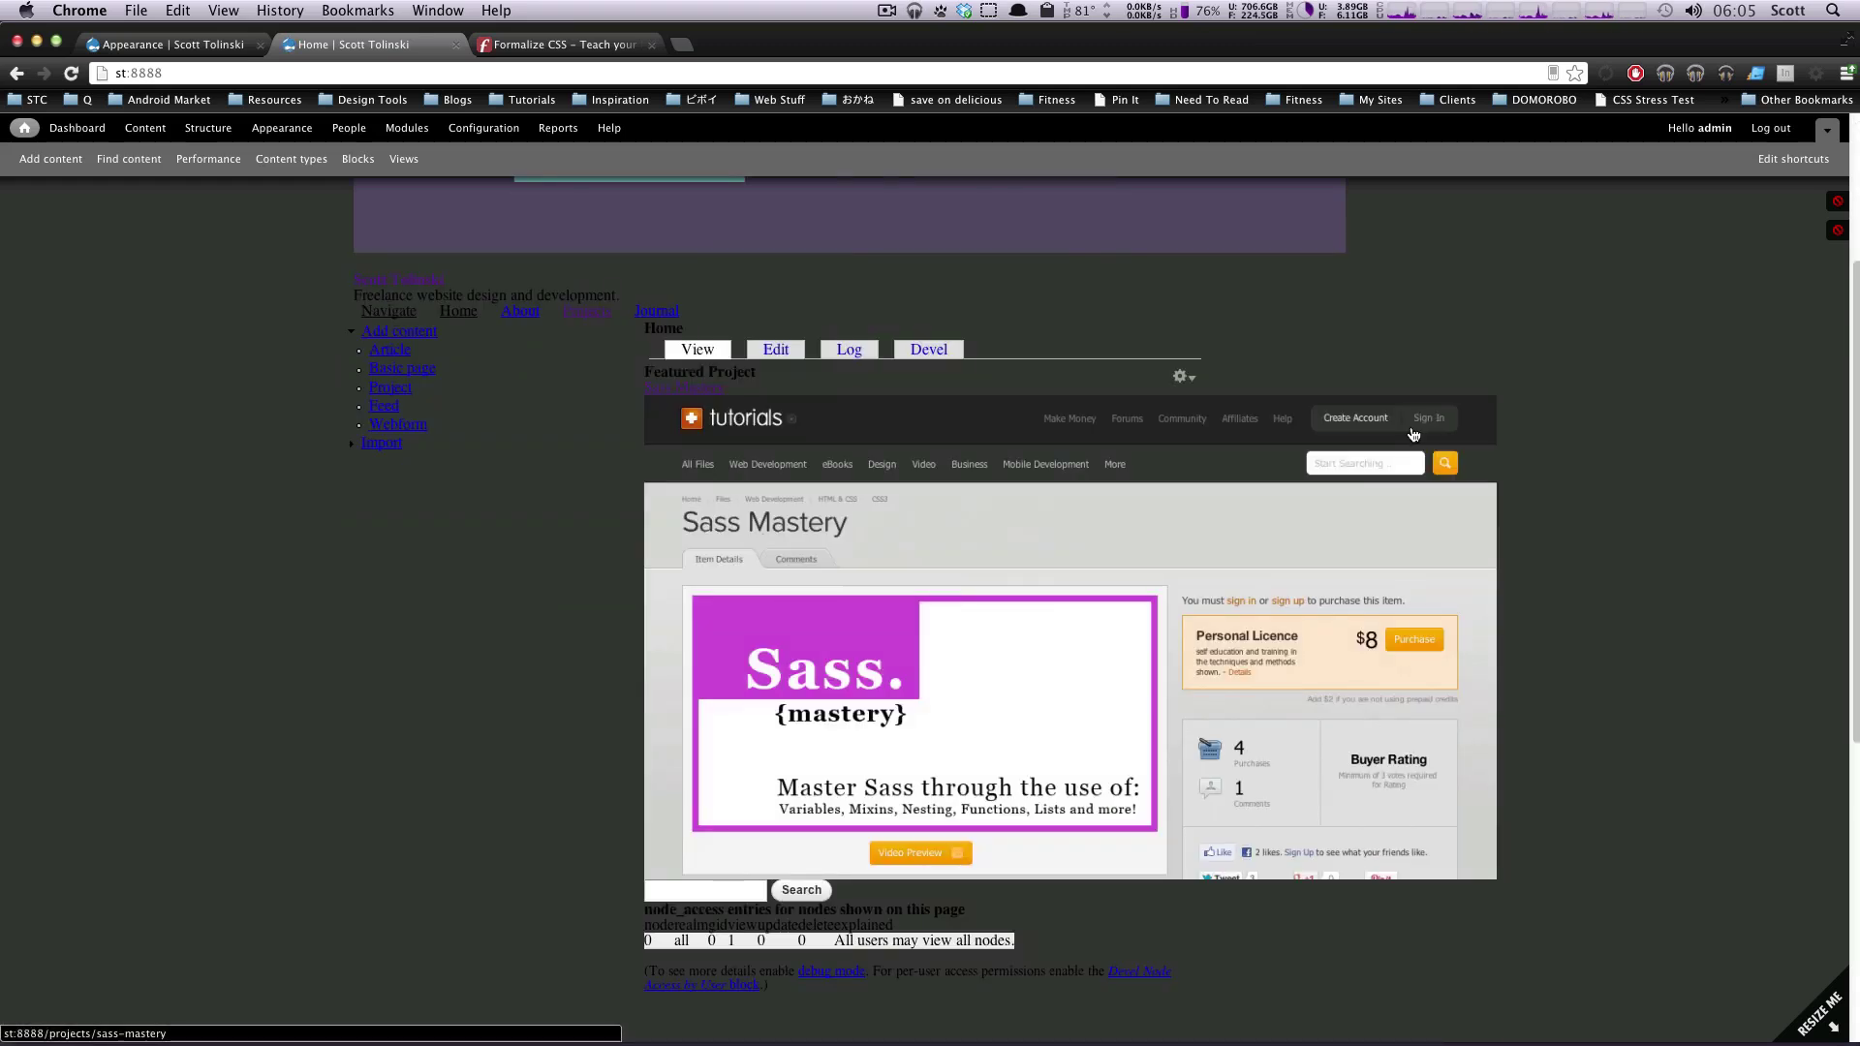
pyautogui.scroll(5, 1413, 436)
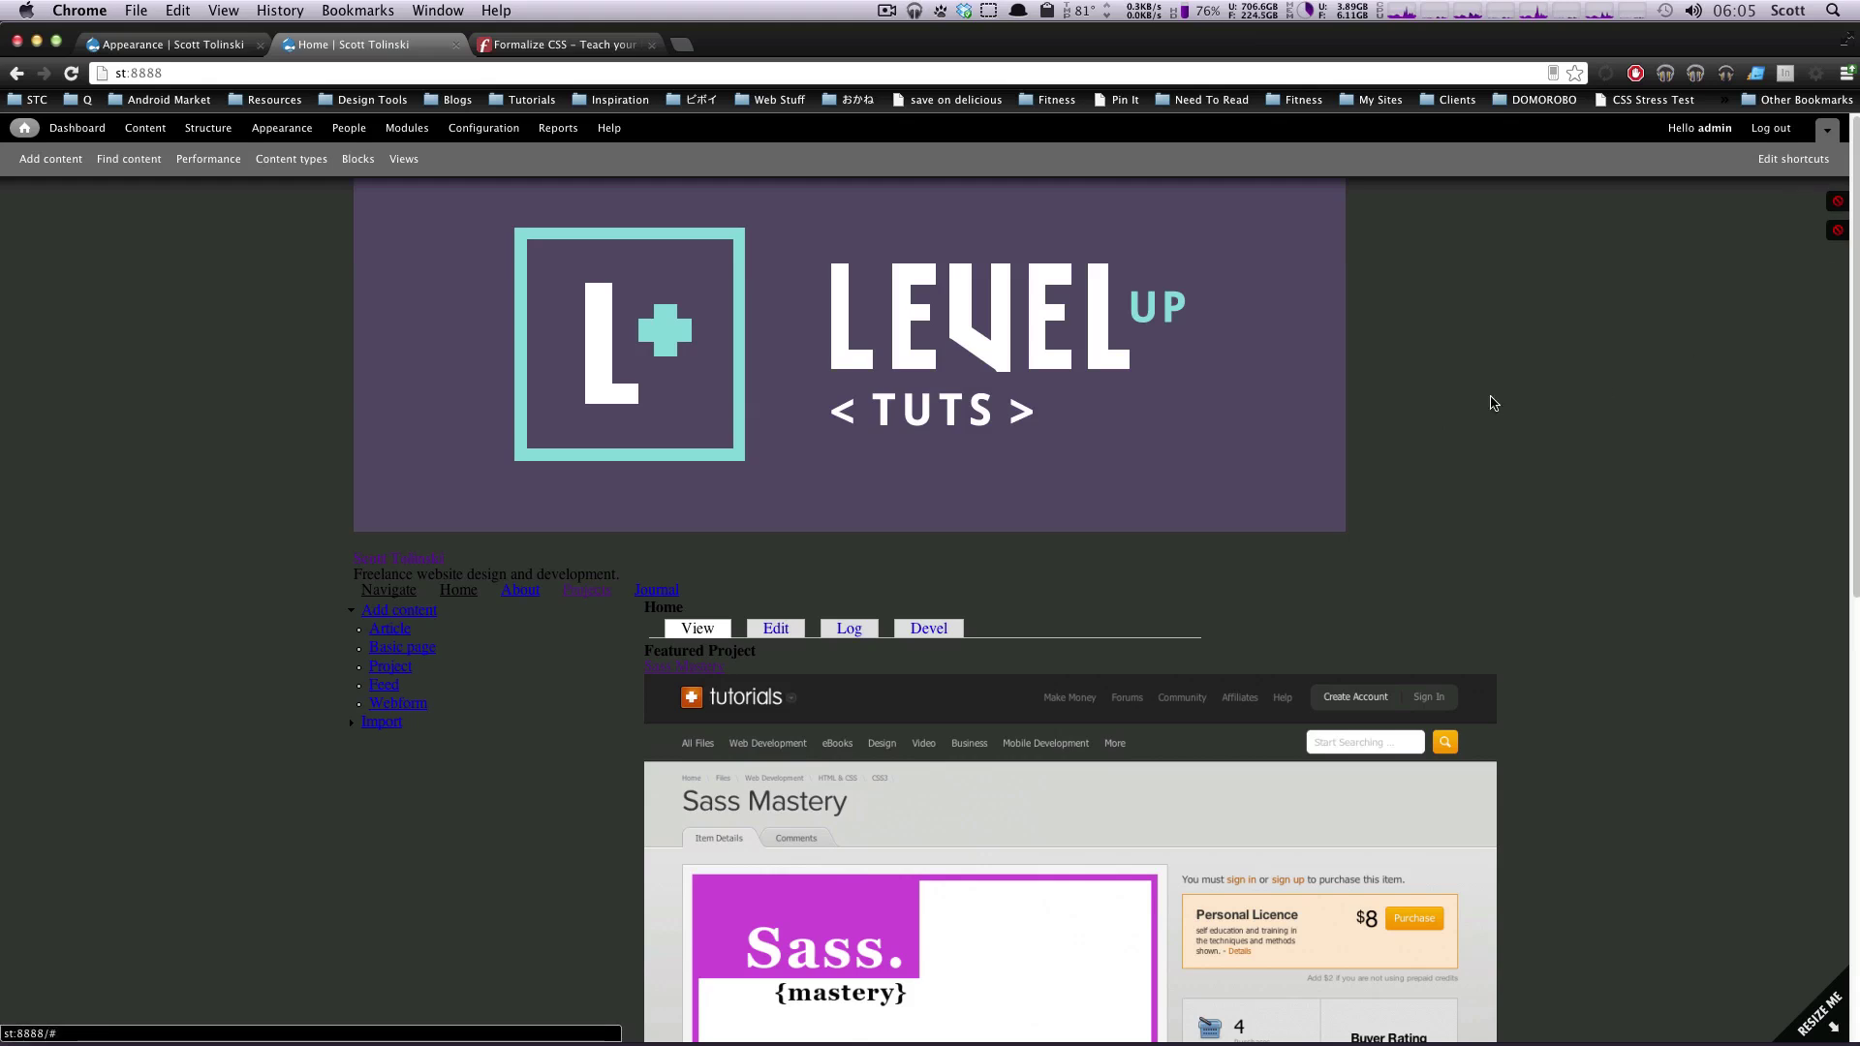
pyautogui.scroll(-2, 1226, 418)
pyautogui.scroll(-3, 1226, 418)
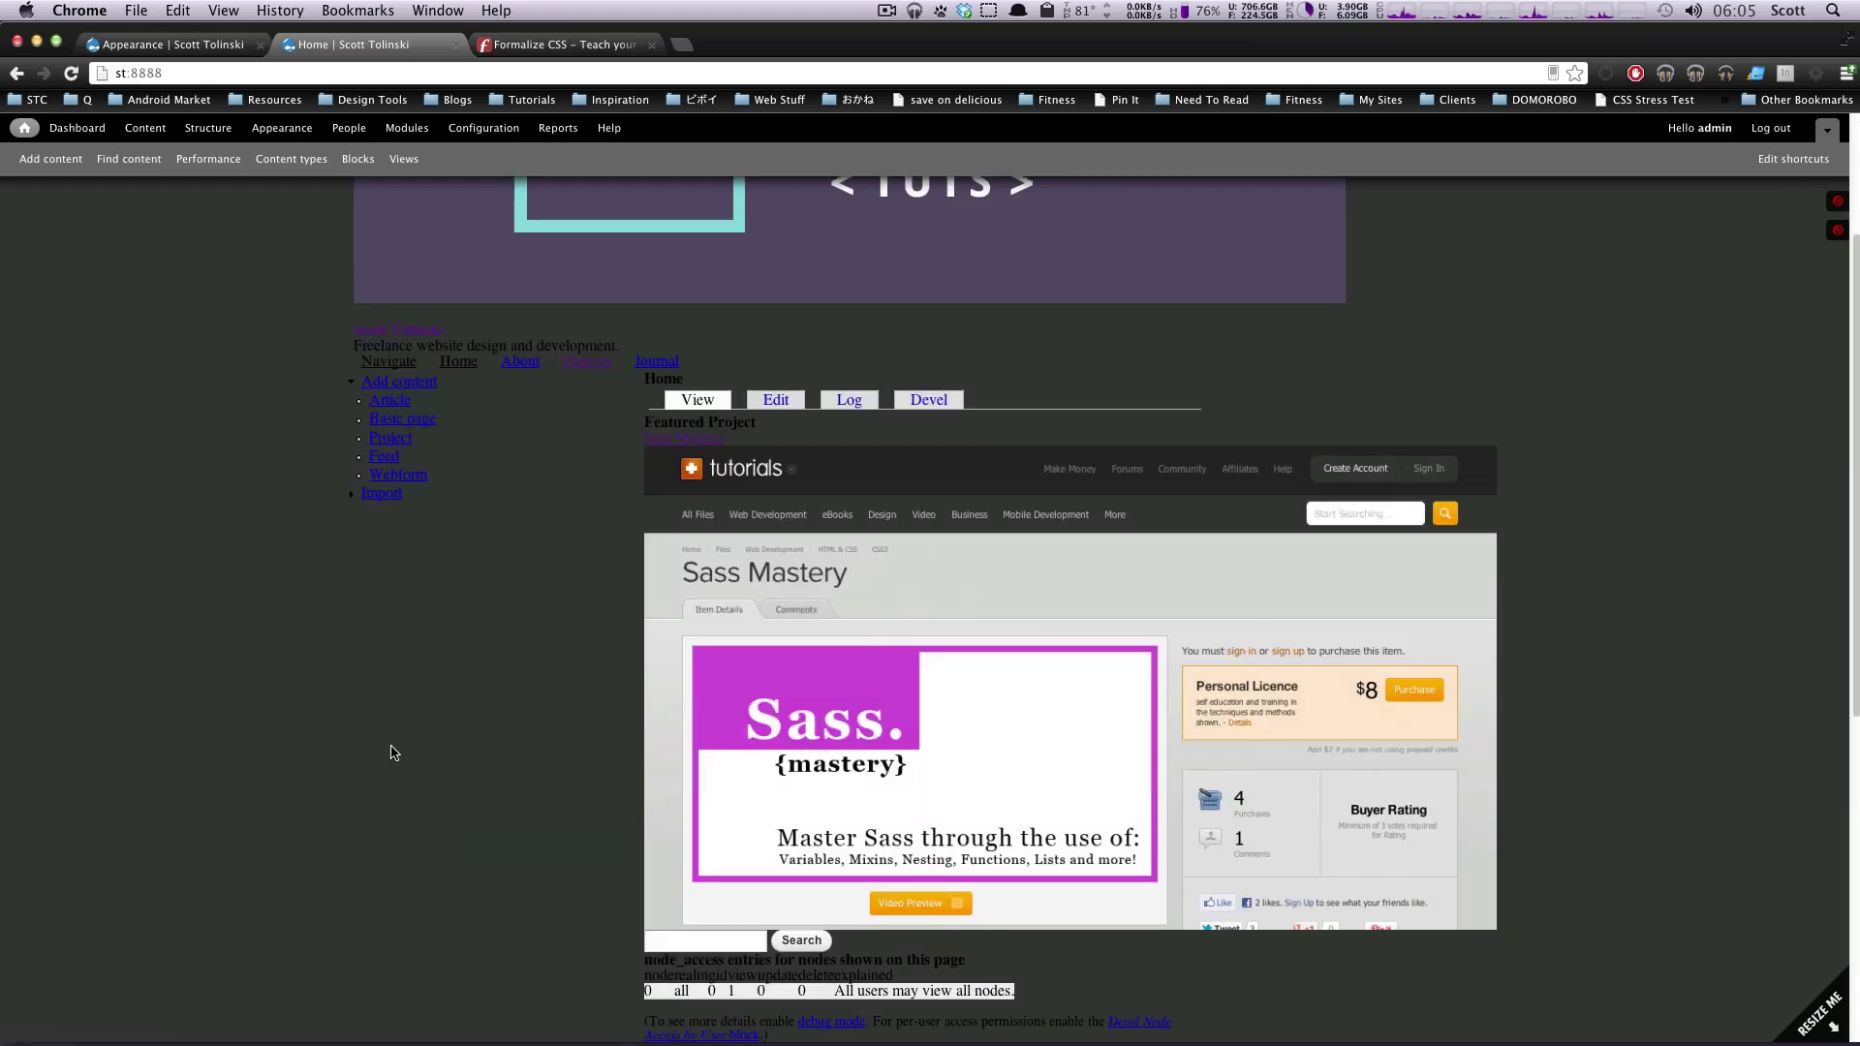
pyautogui.scroll(-12, 427, 755)
pyautogui.scroll(-1, 457, 751)
pyautogui.scroll(12, 469, 685)
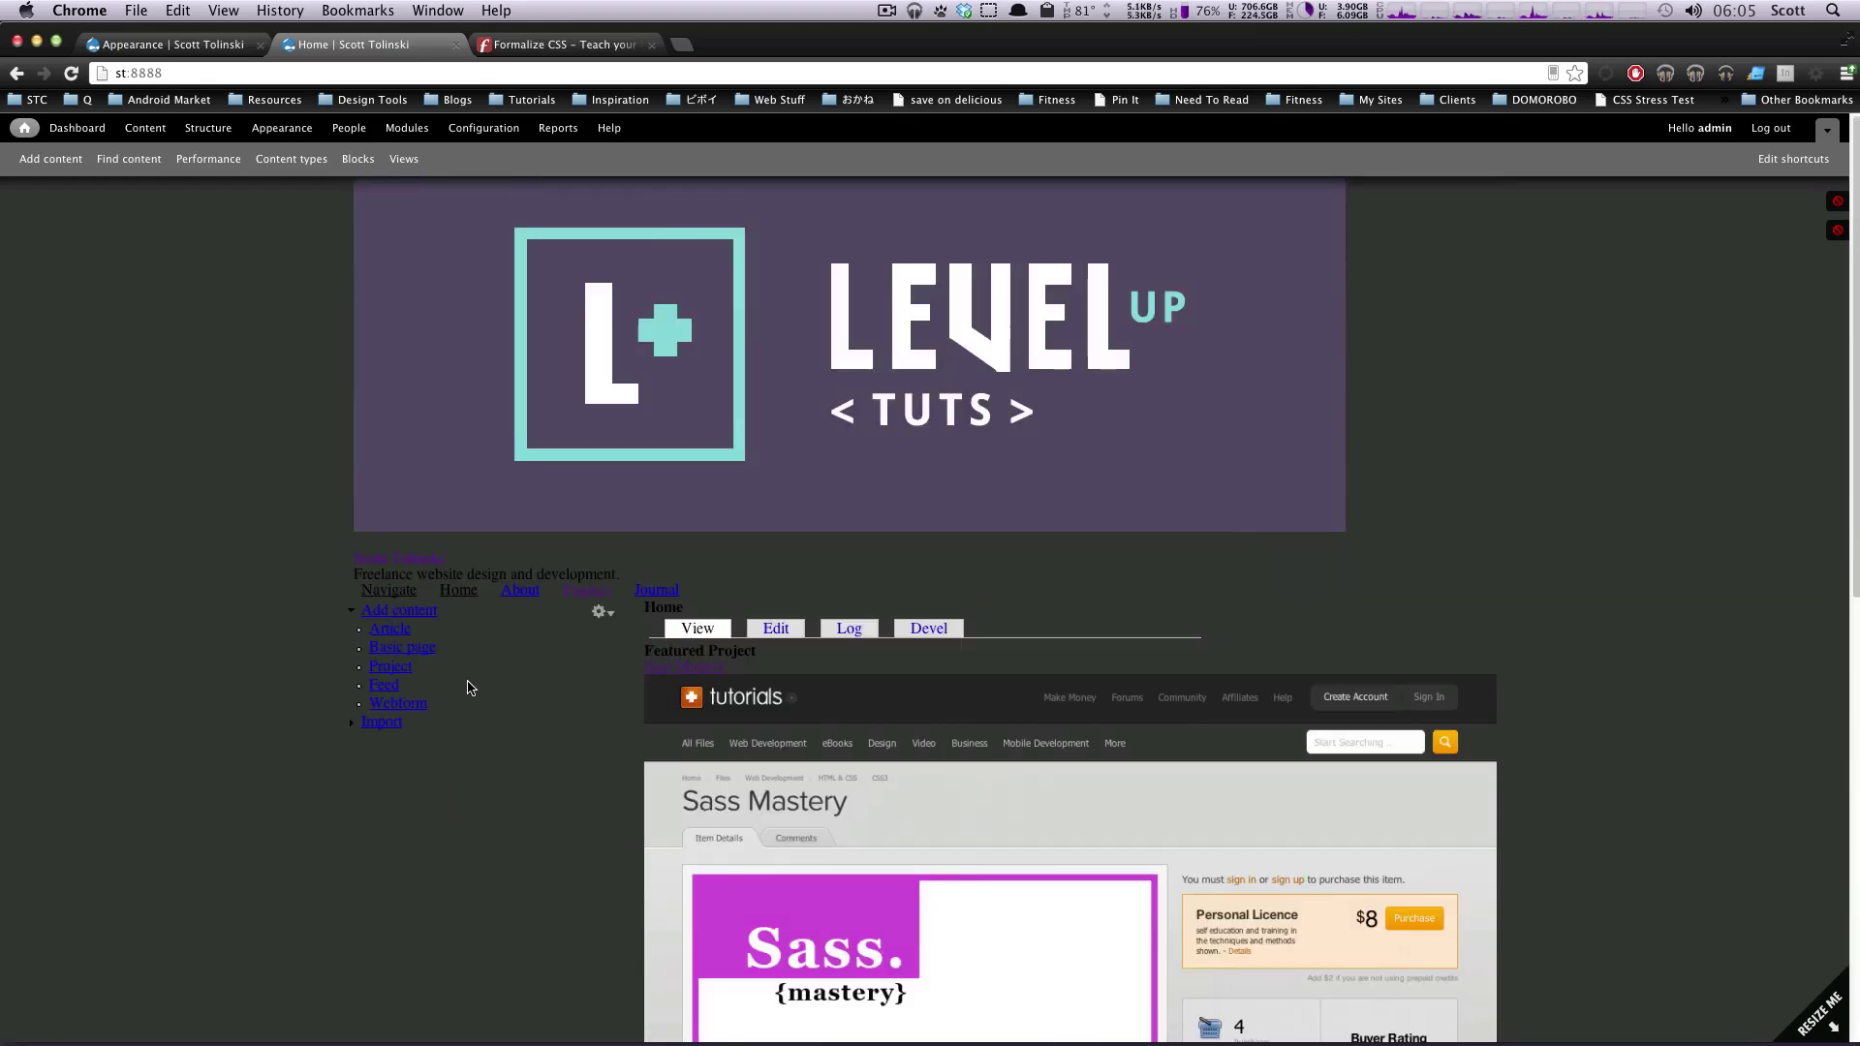